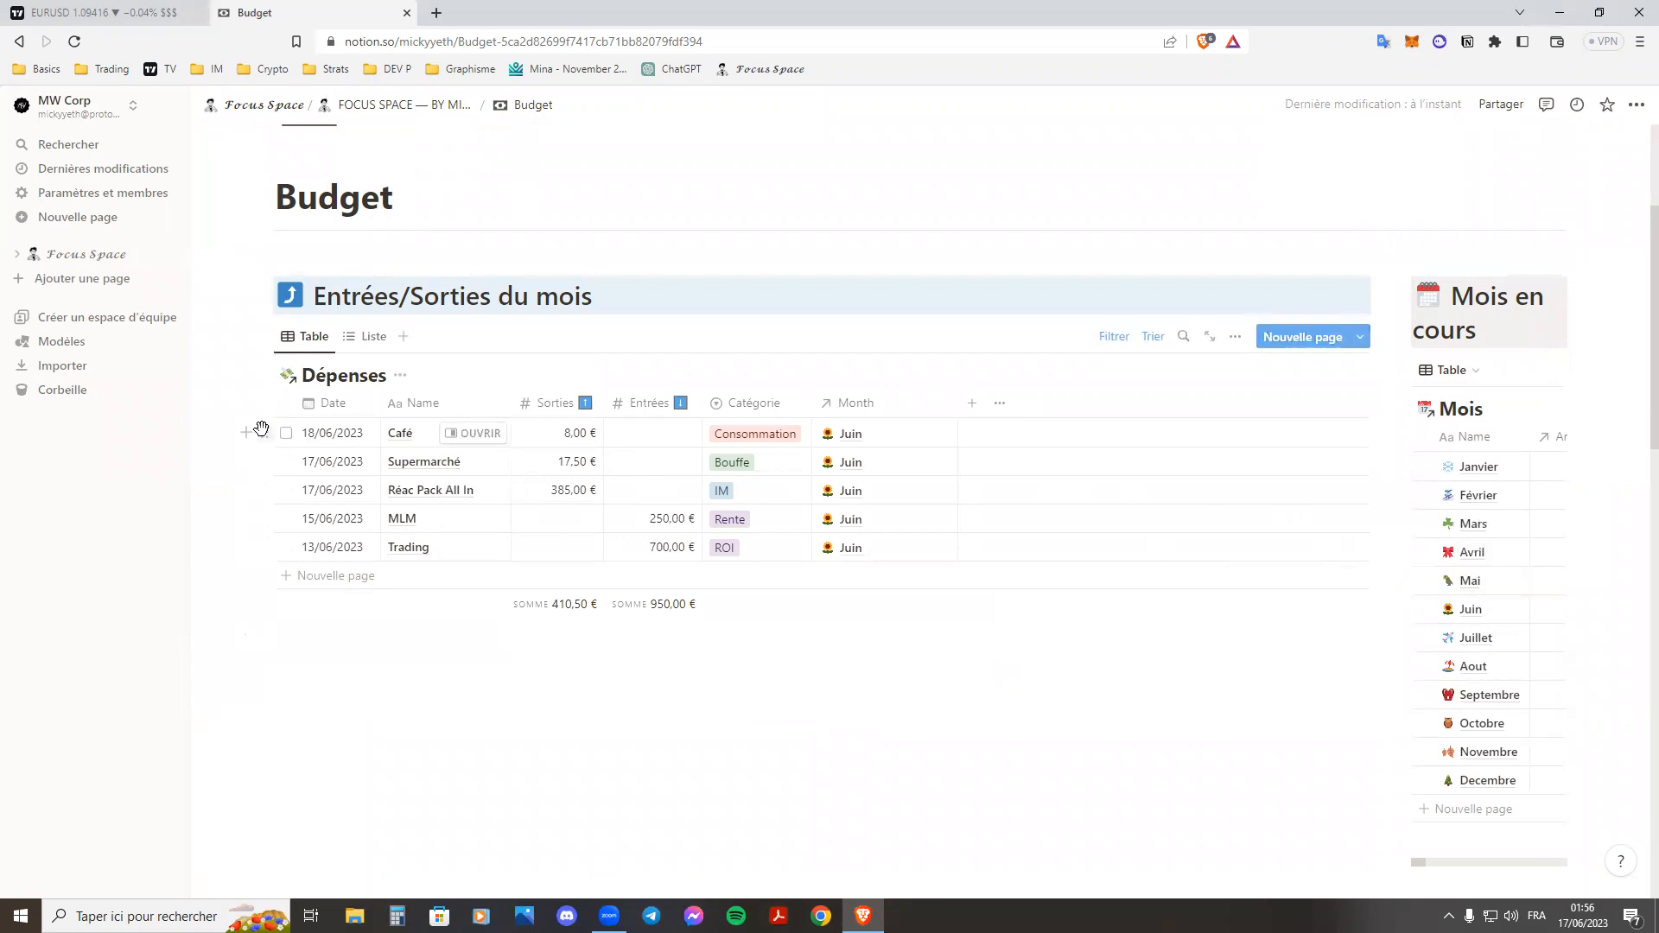
# Delete all five entries from the Dépenses table of monthly income and expenses.
pyautogui.moveTo(262, 423); pyautogui.dragTo(536, 544)
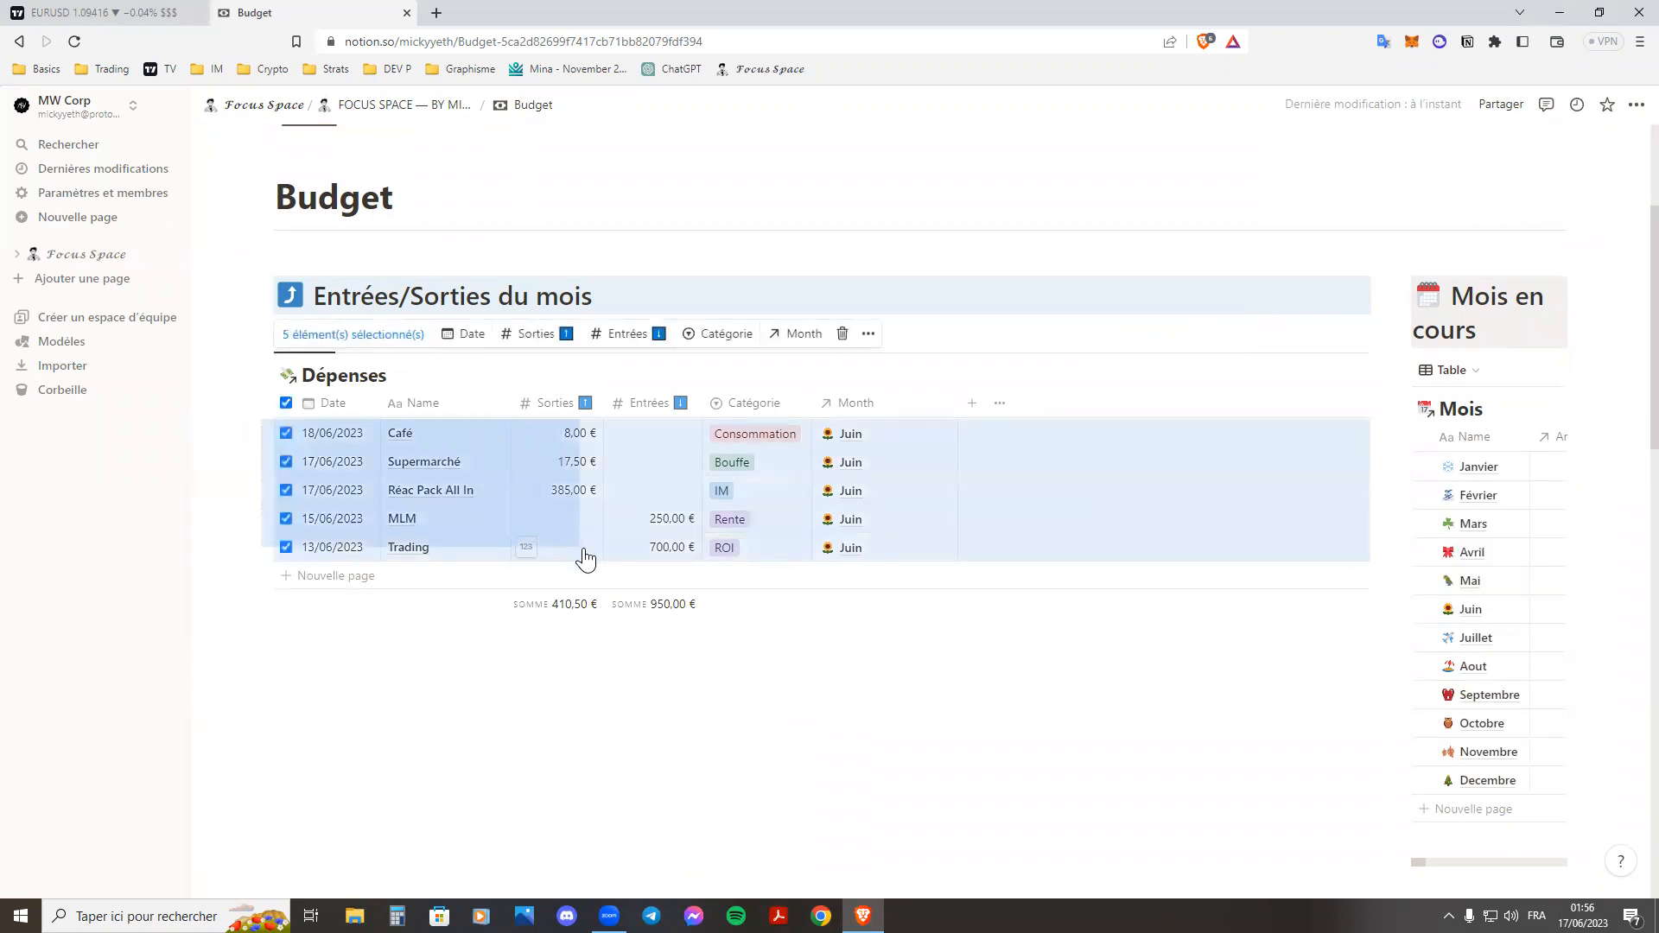
pyautogui.press('Delete')
pyautogui.scroll(-10, 957, 619)
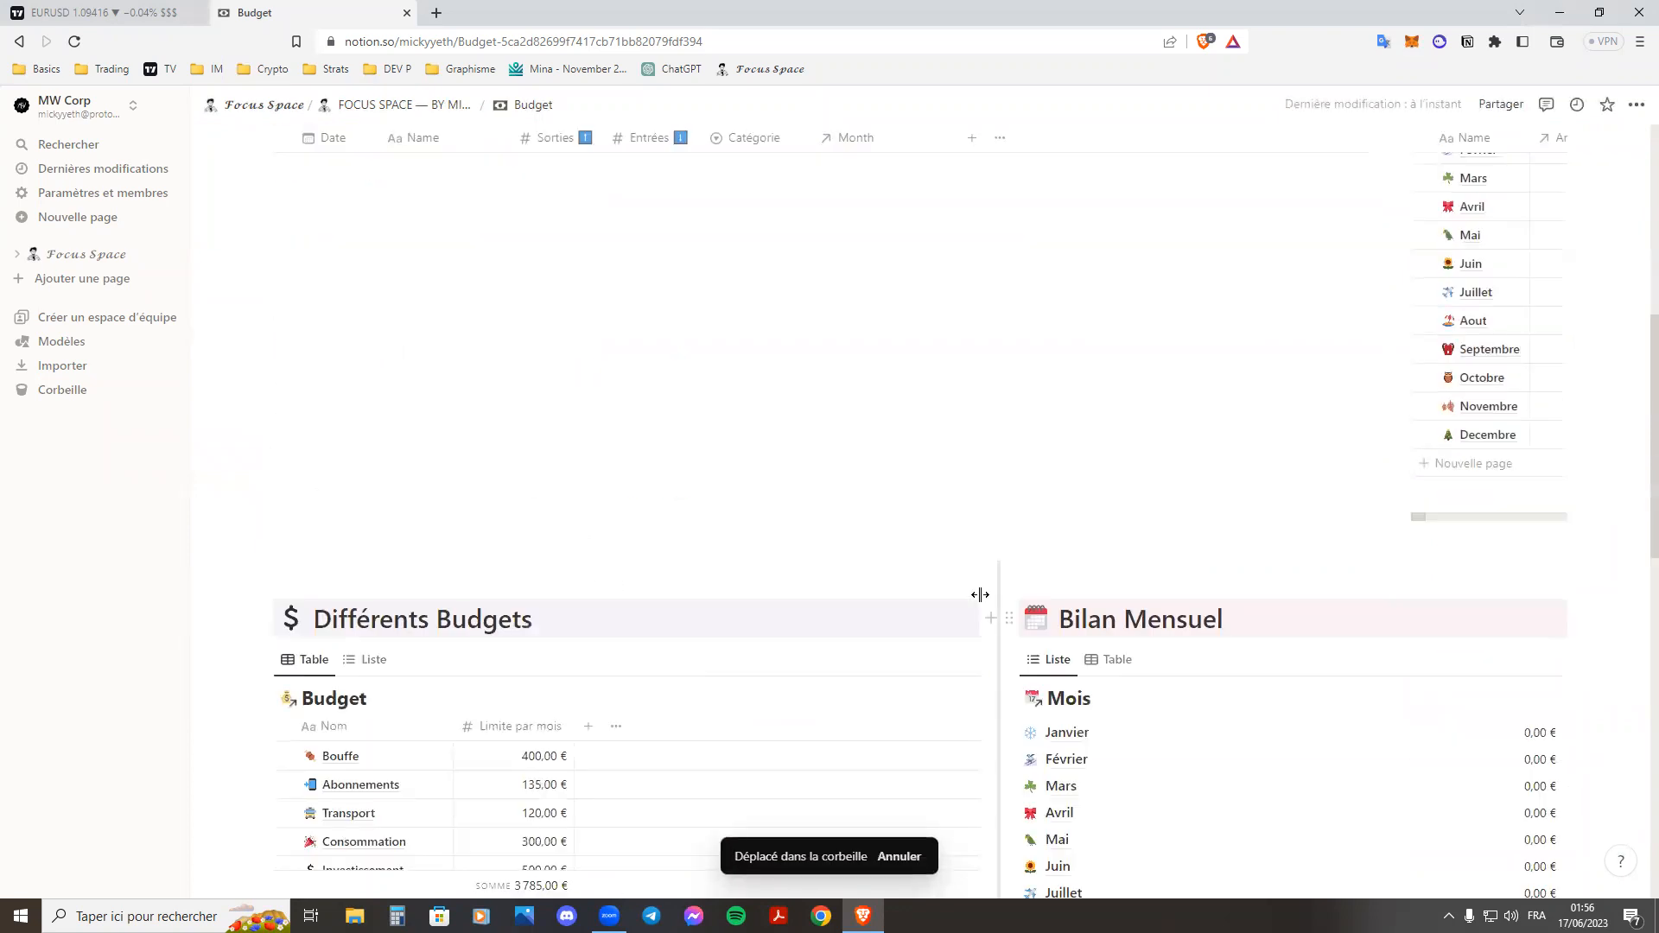
pyautogui.scroll(15, 926, 503)
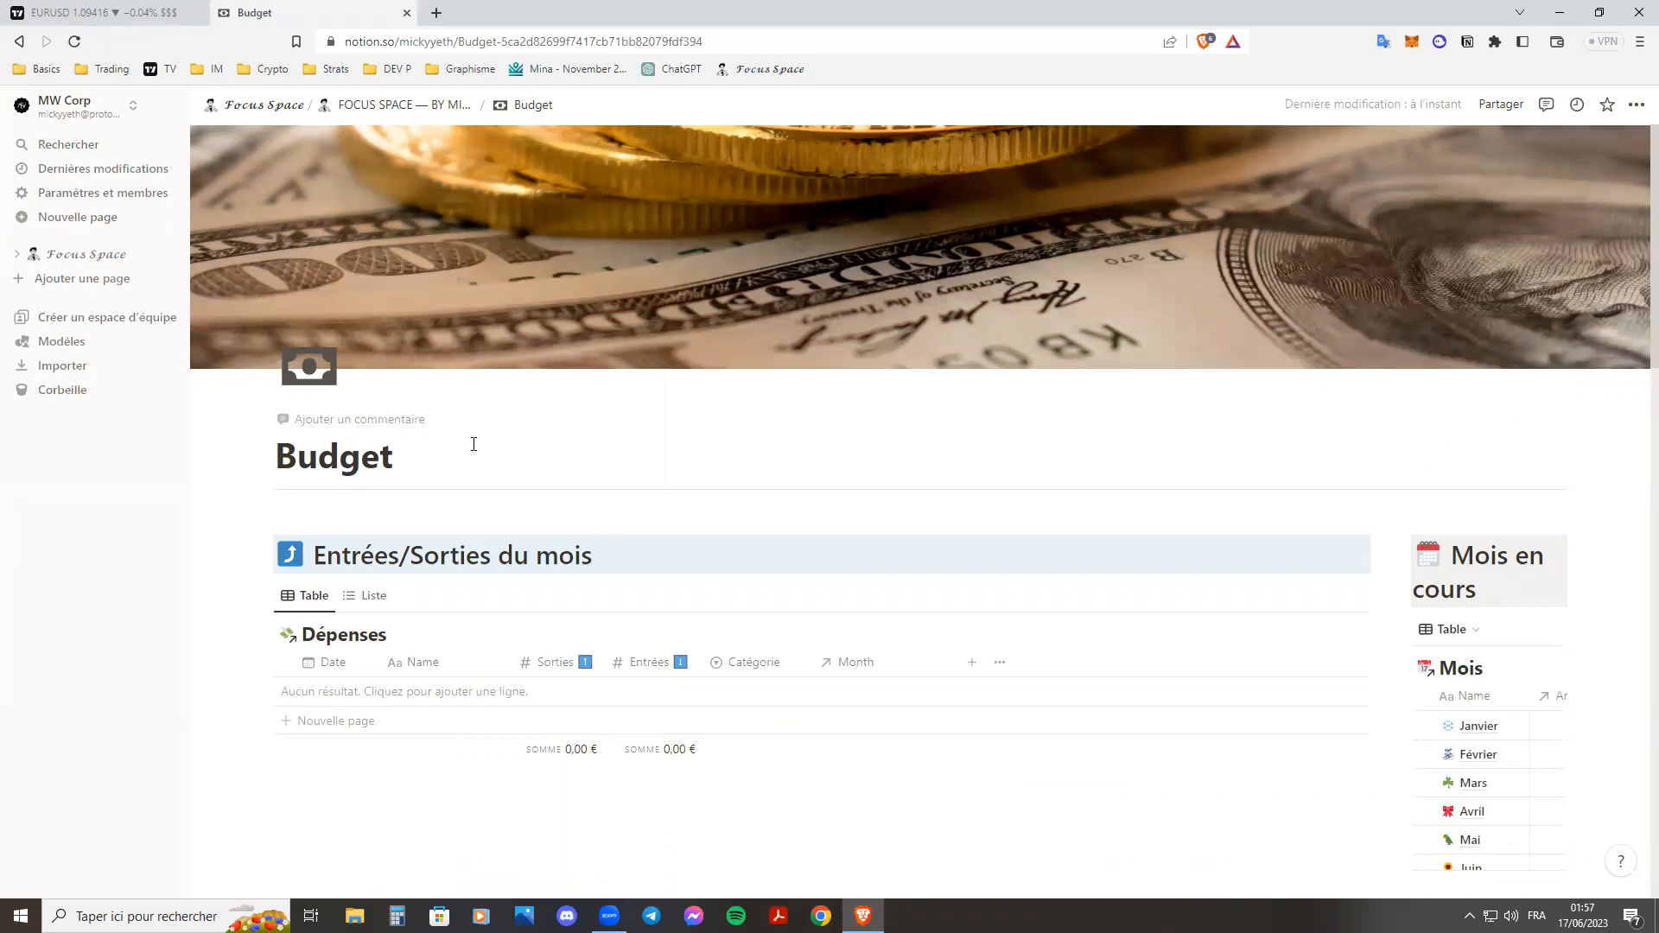
# Look over the Entrées/Sorties du mois section and the category limits in the Différents Budgets table.
pyautogui.scroll(-2, 543, 420)
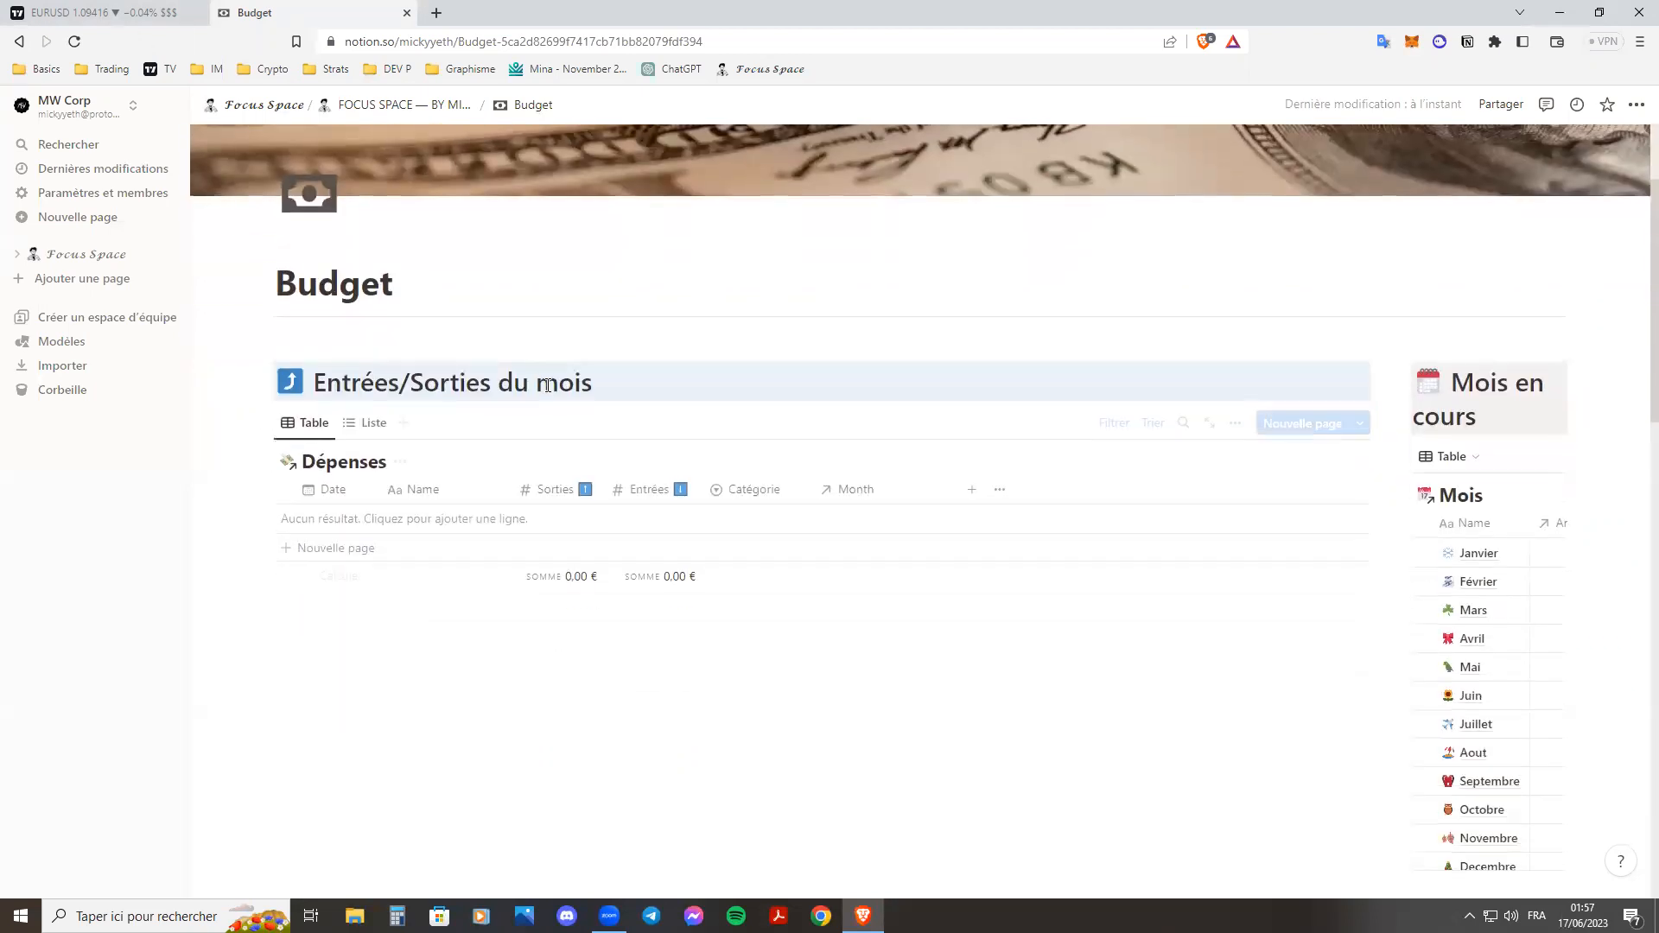
pyautogui.scroll(-3, 541, 369)
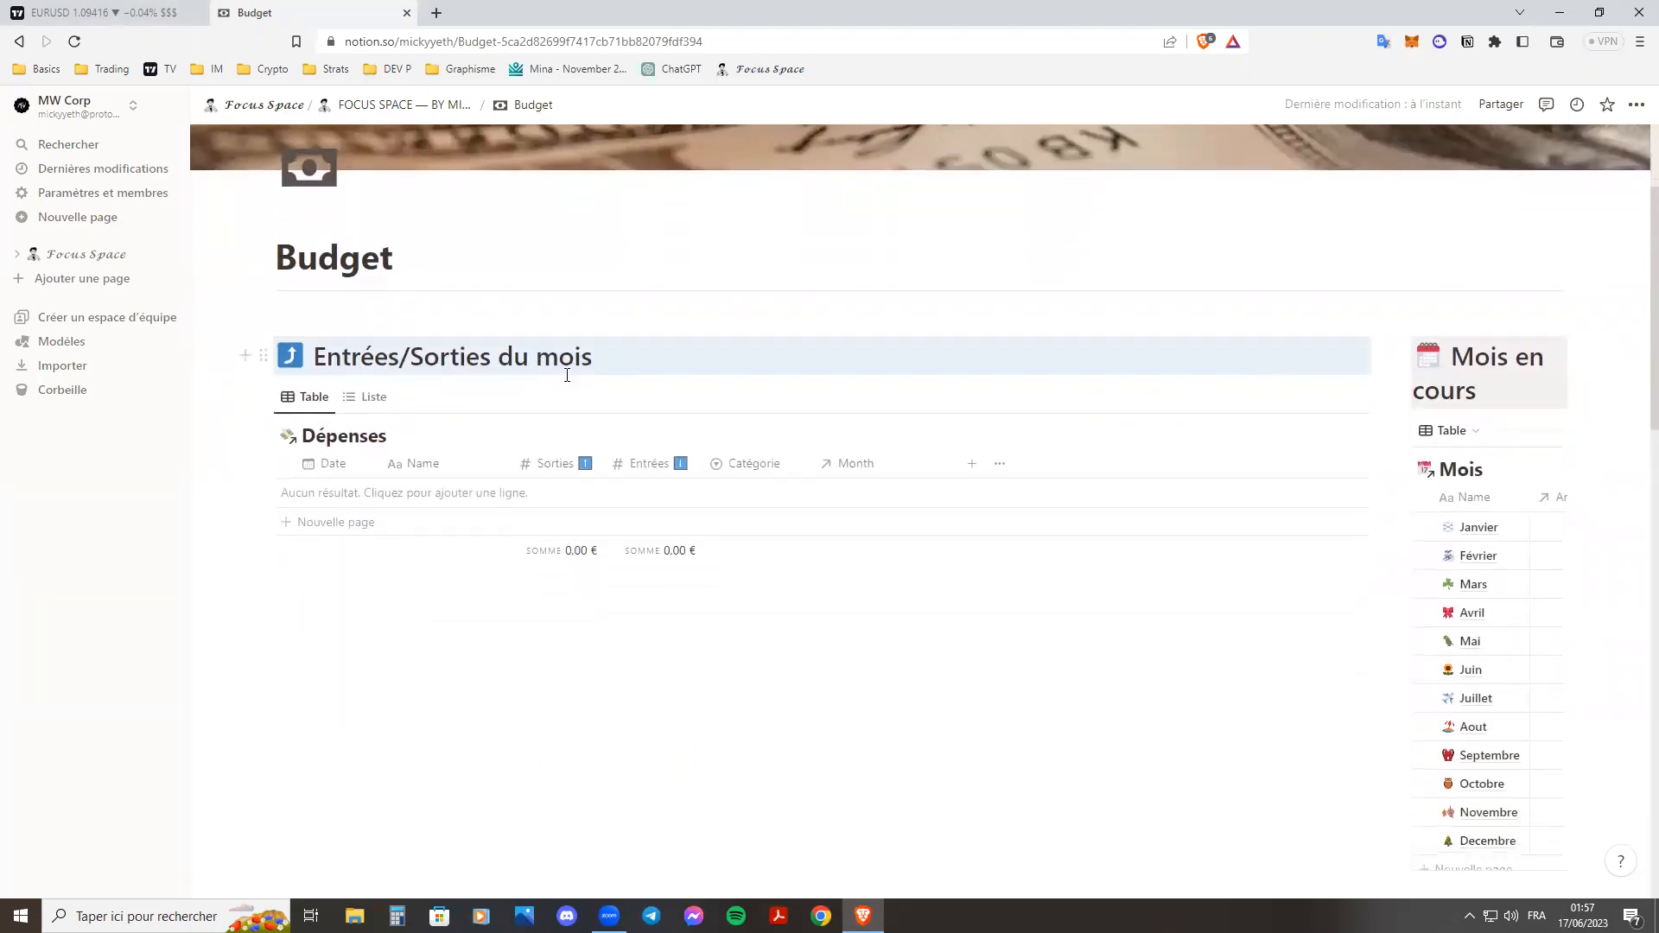
pyautogui.scroll(2, 773, 389)
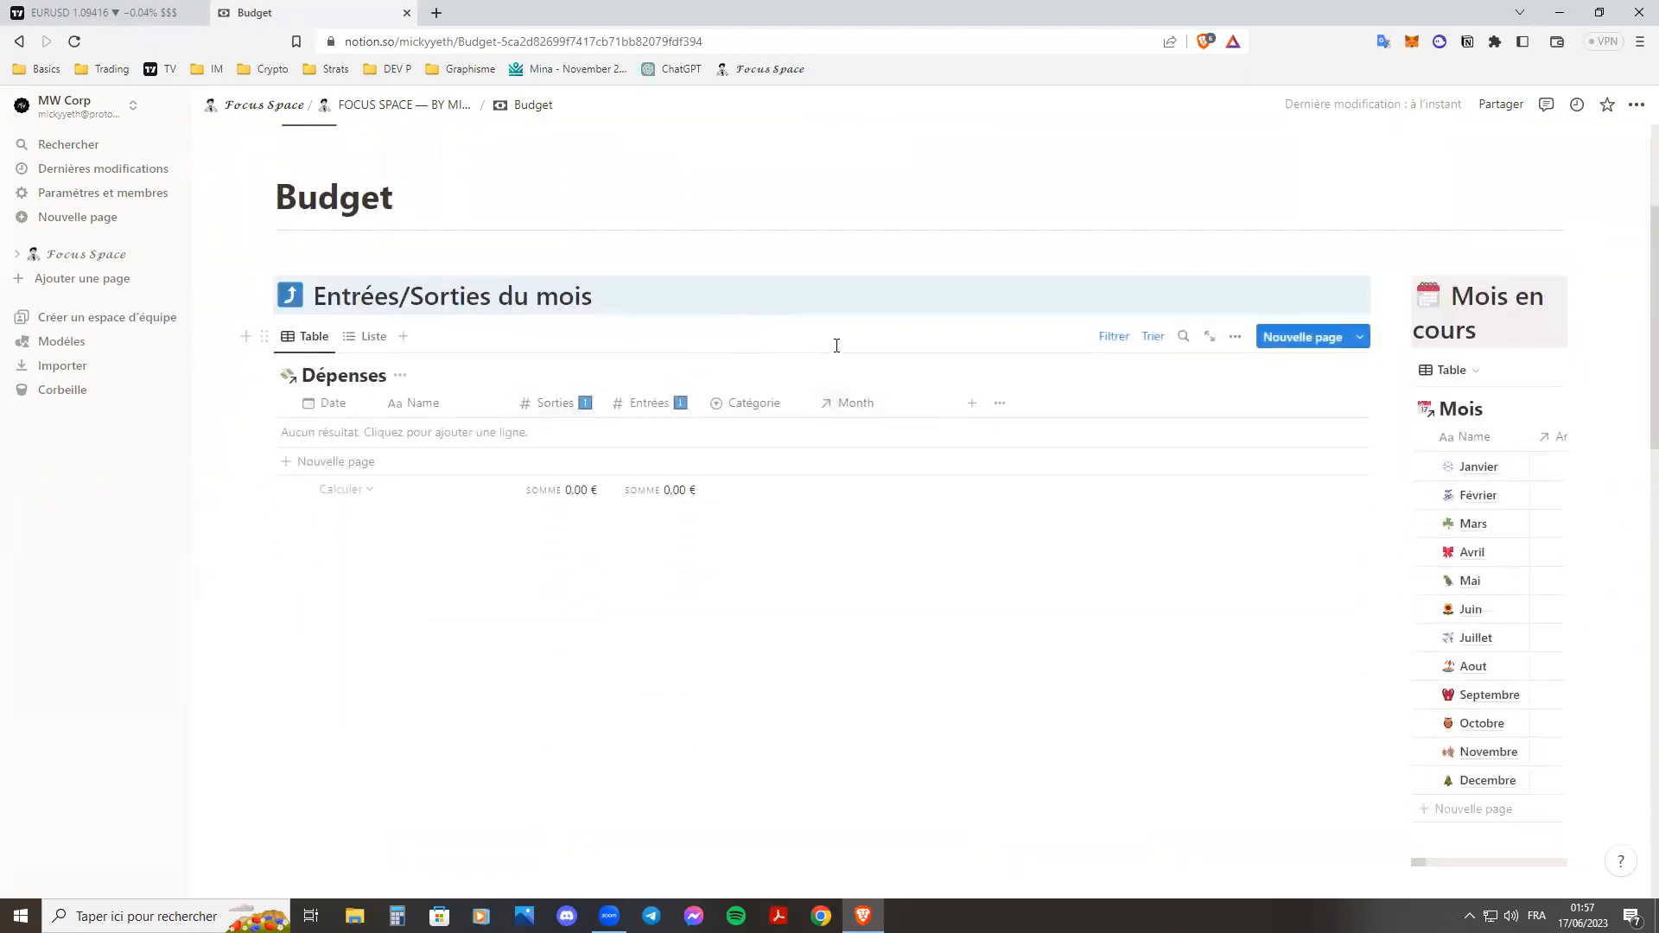
pyautogui.moveTo(251, 251); pyautogui.dragTo(983, 624)
pyautogui.click(983, 623)
pyautogui.scroll(-6, 1026, 475)
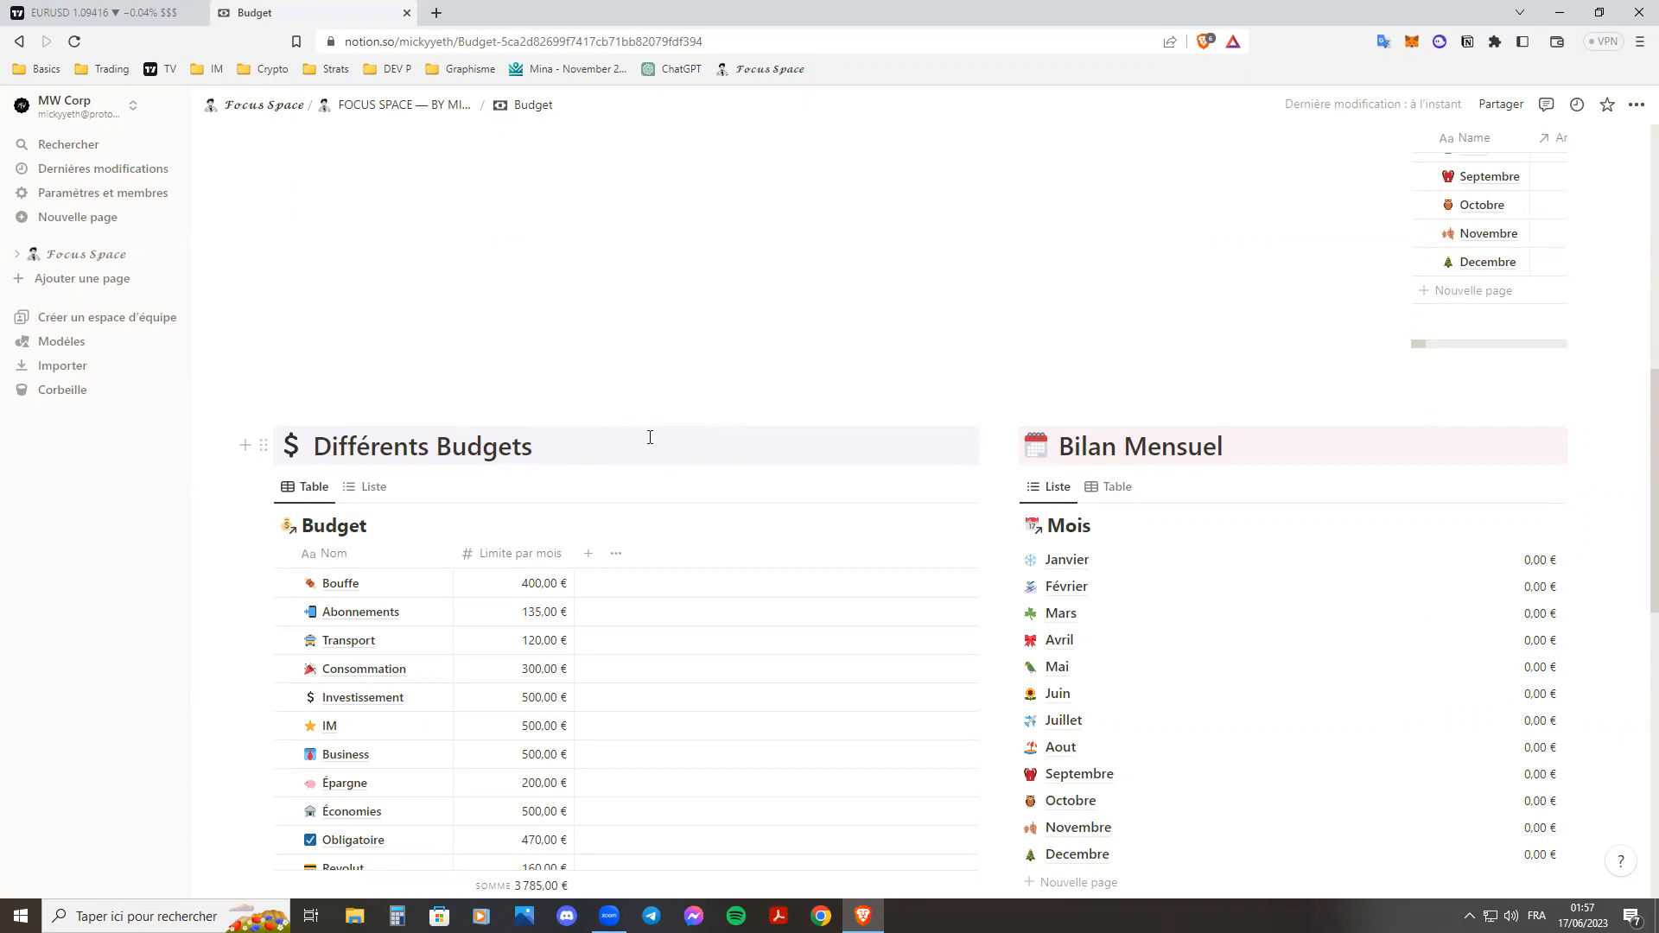
pyautogui.scroll(-2, 648, 374)
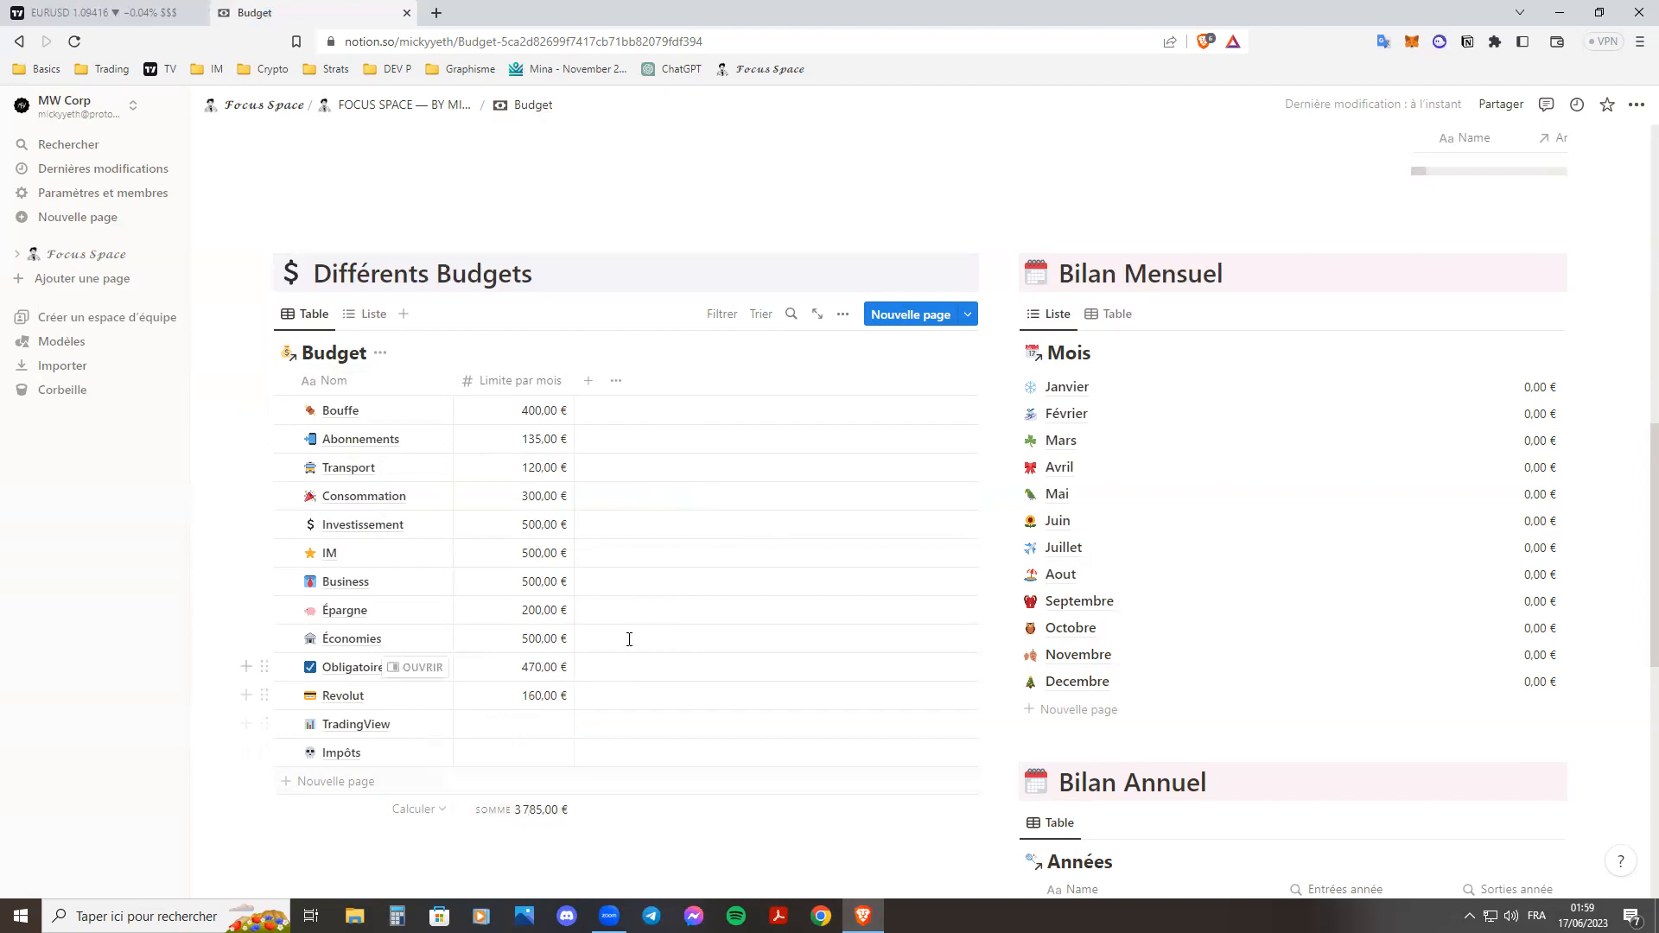
# Show the months in the Bilan Mensuel section as a table instead of a list.
pyautogui.scroll(-1, 681, 391)
pyautogui.scroll(-1, 681, 390)
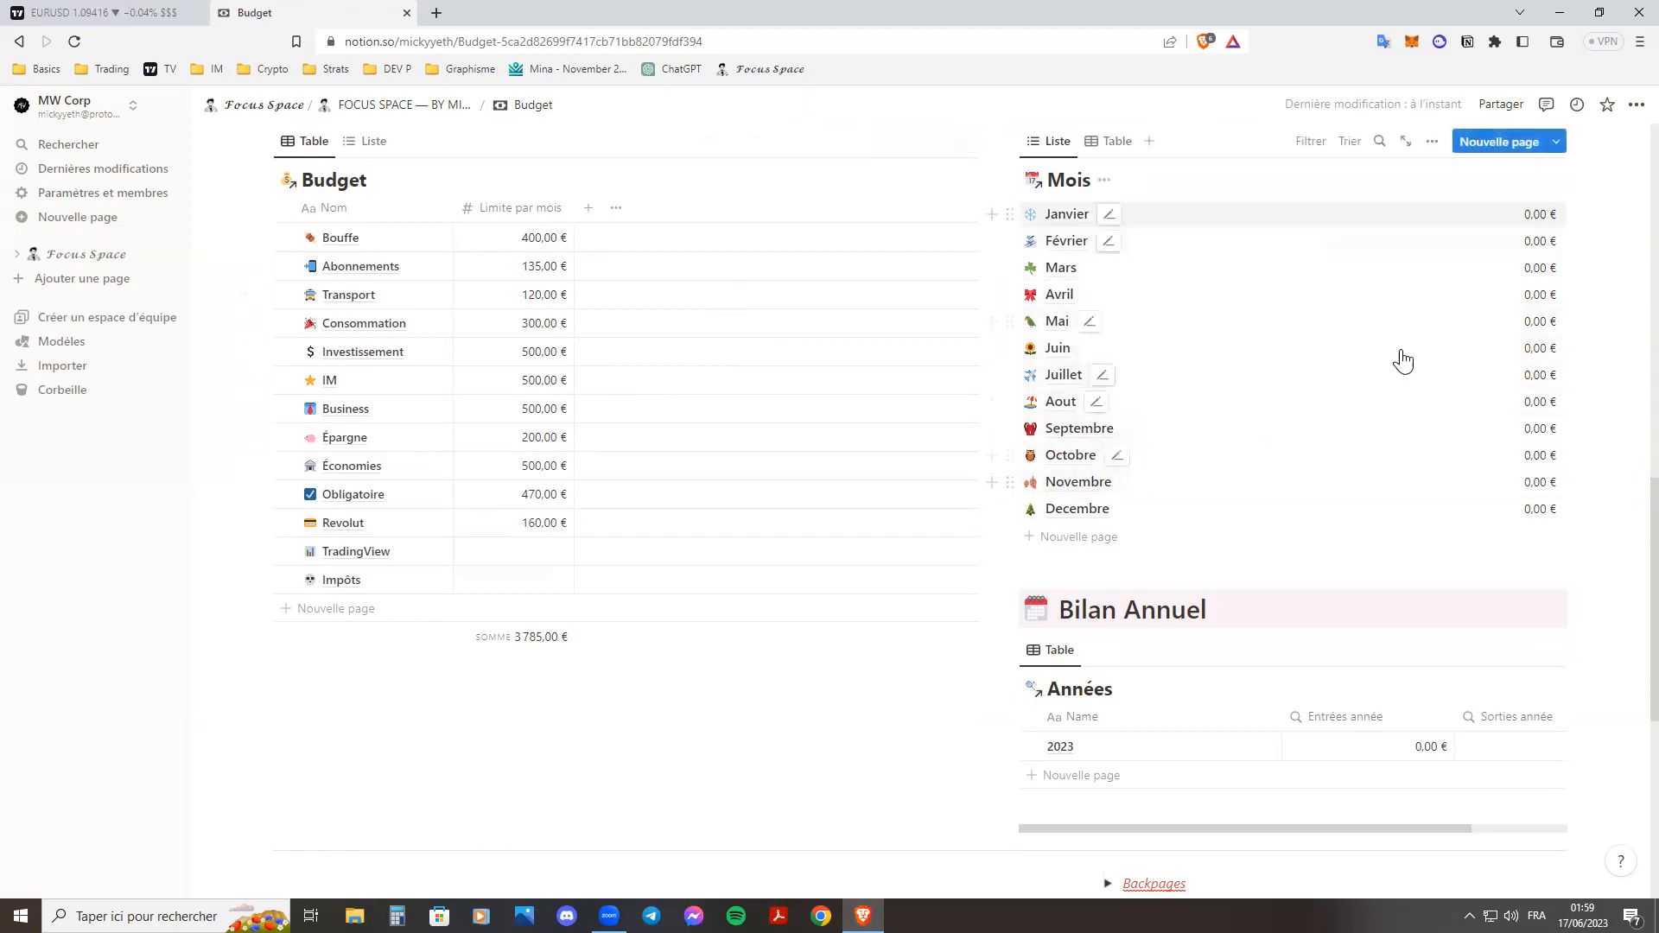
pyautogui.scroll(1, 1329, 420)
pyautogui.click(1108, 228)
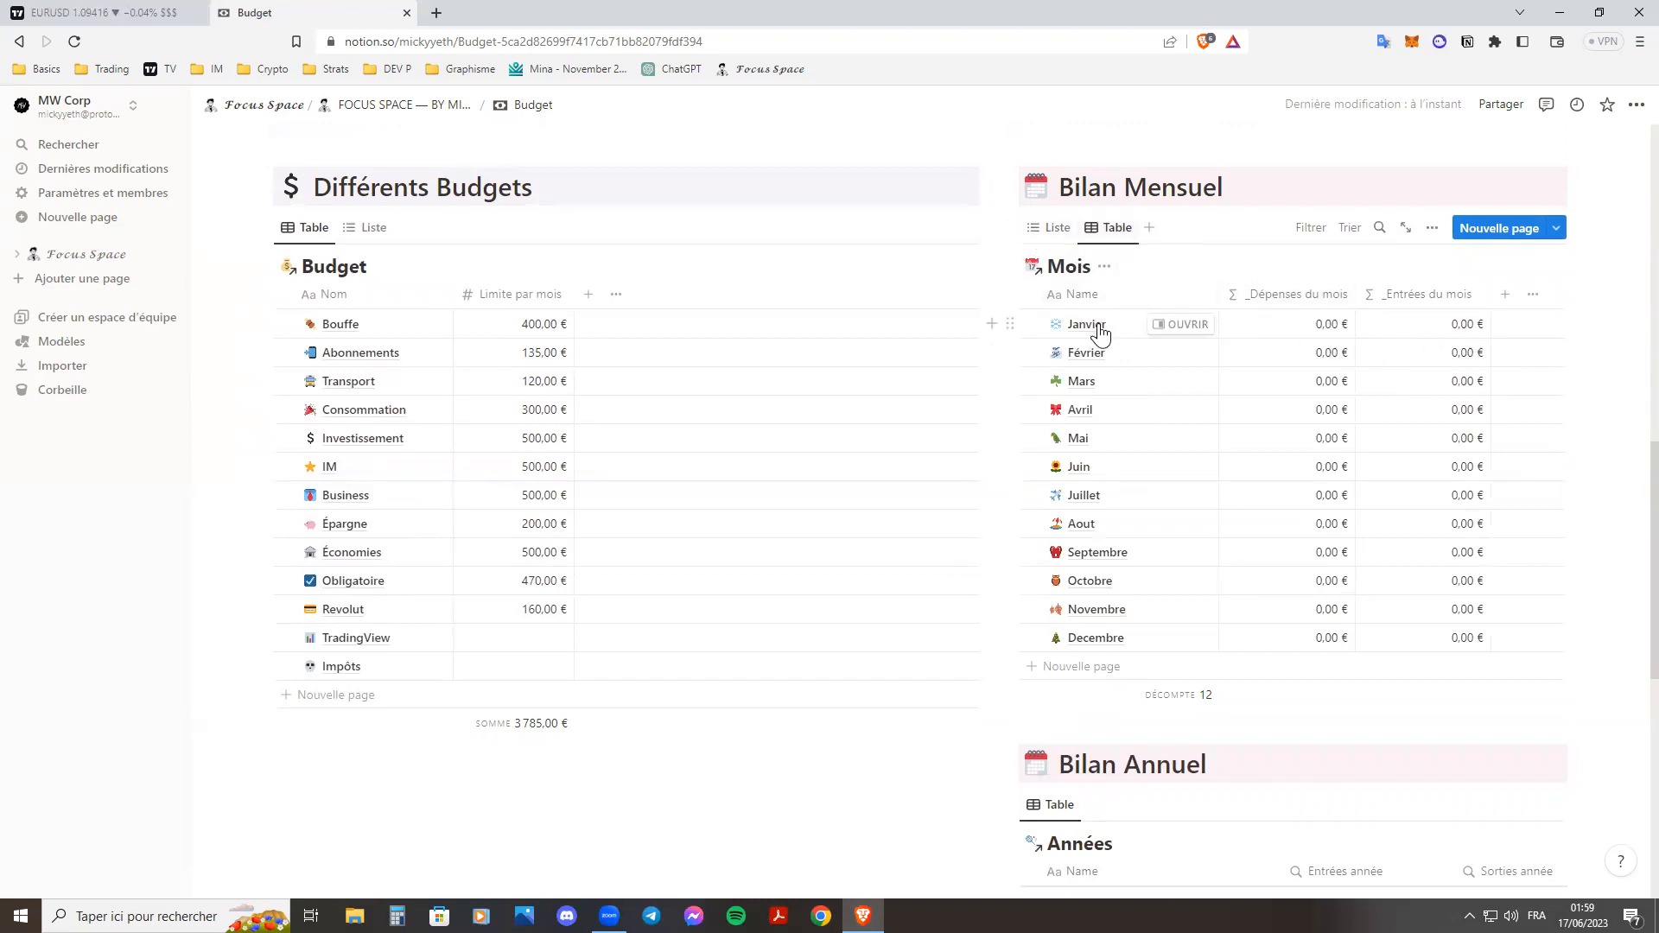
# Open the Janvier page from the Mois en cours table to examine its linked budgets and spending limits, and close it.
pyautogui.scroll(7, 1279, 482)
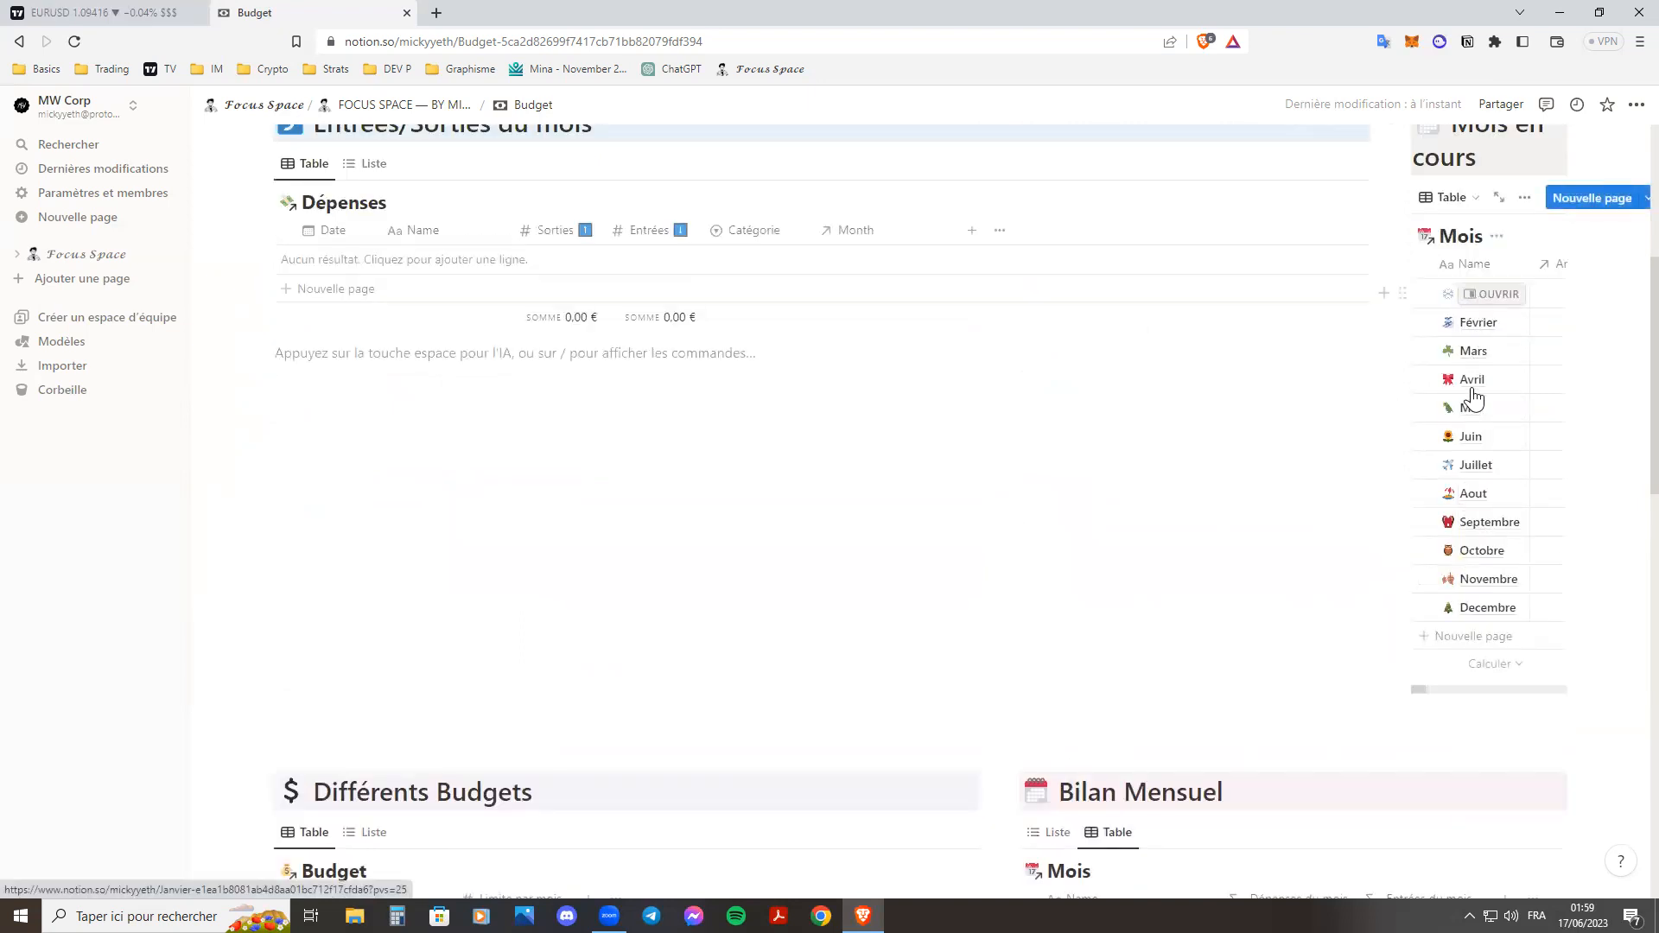
pyautogui.click(1498, 297)
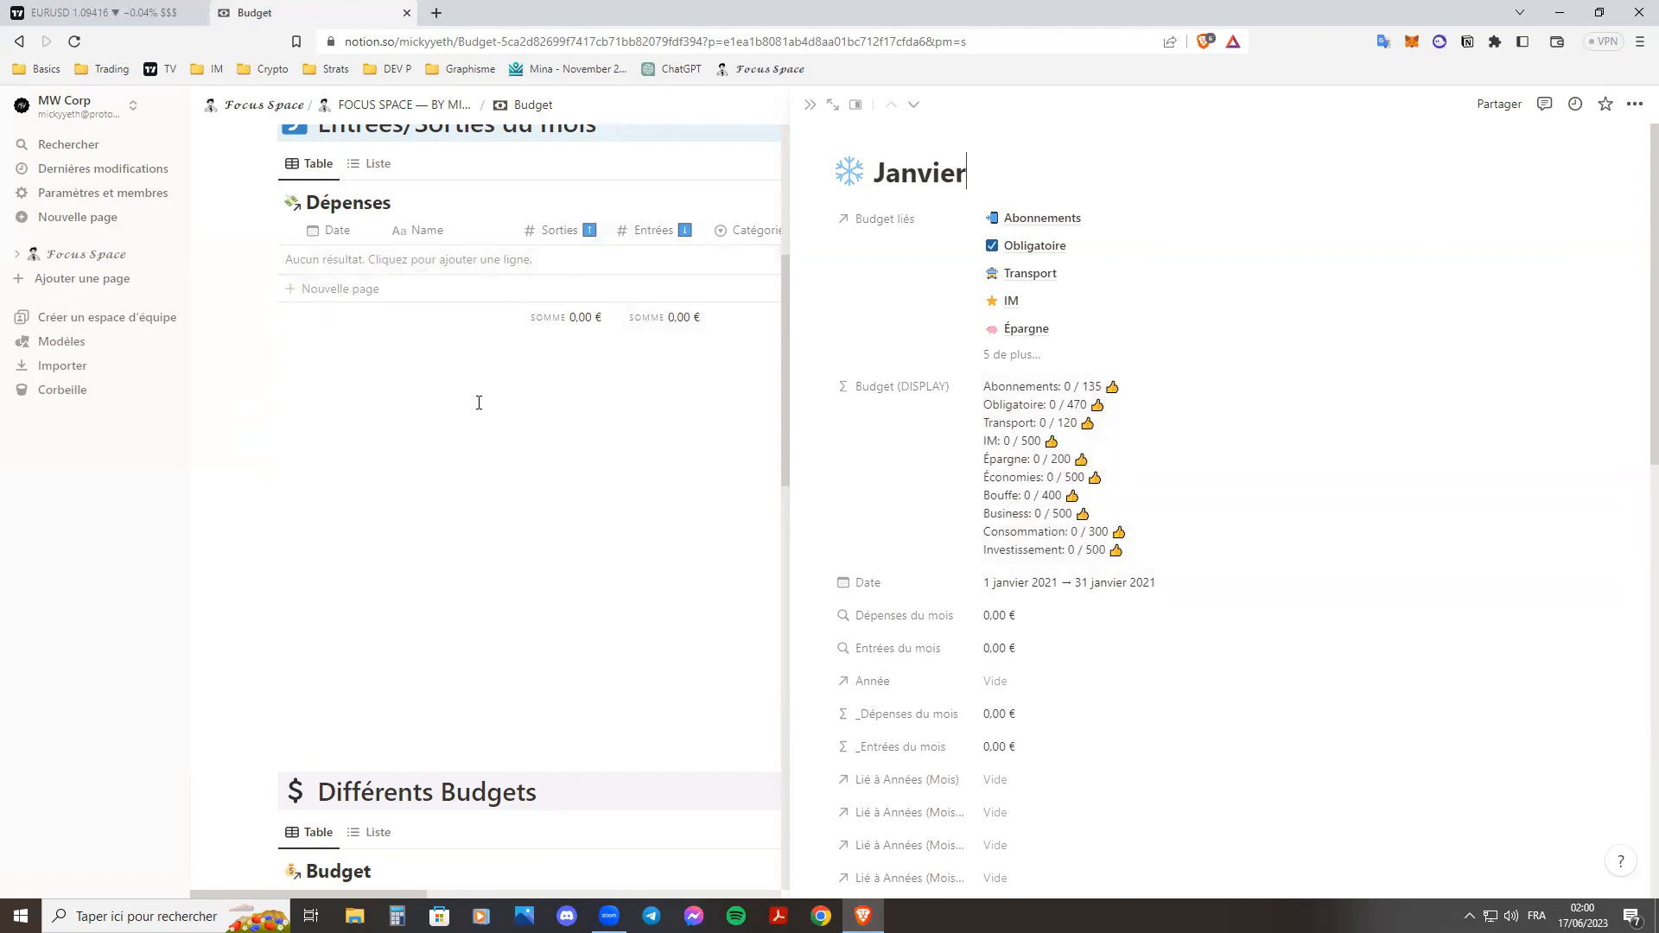
pyautogui.click(815, 113)
# Examine the yearly income and expense columns of the Années table in the Bilan Annuel section.
pyautogui.scroll(-10, 1243, 517)
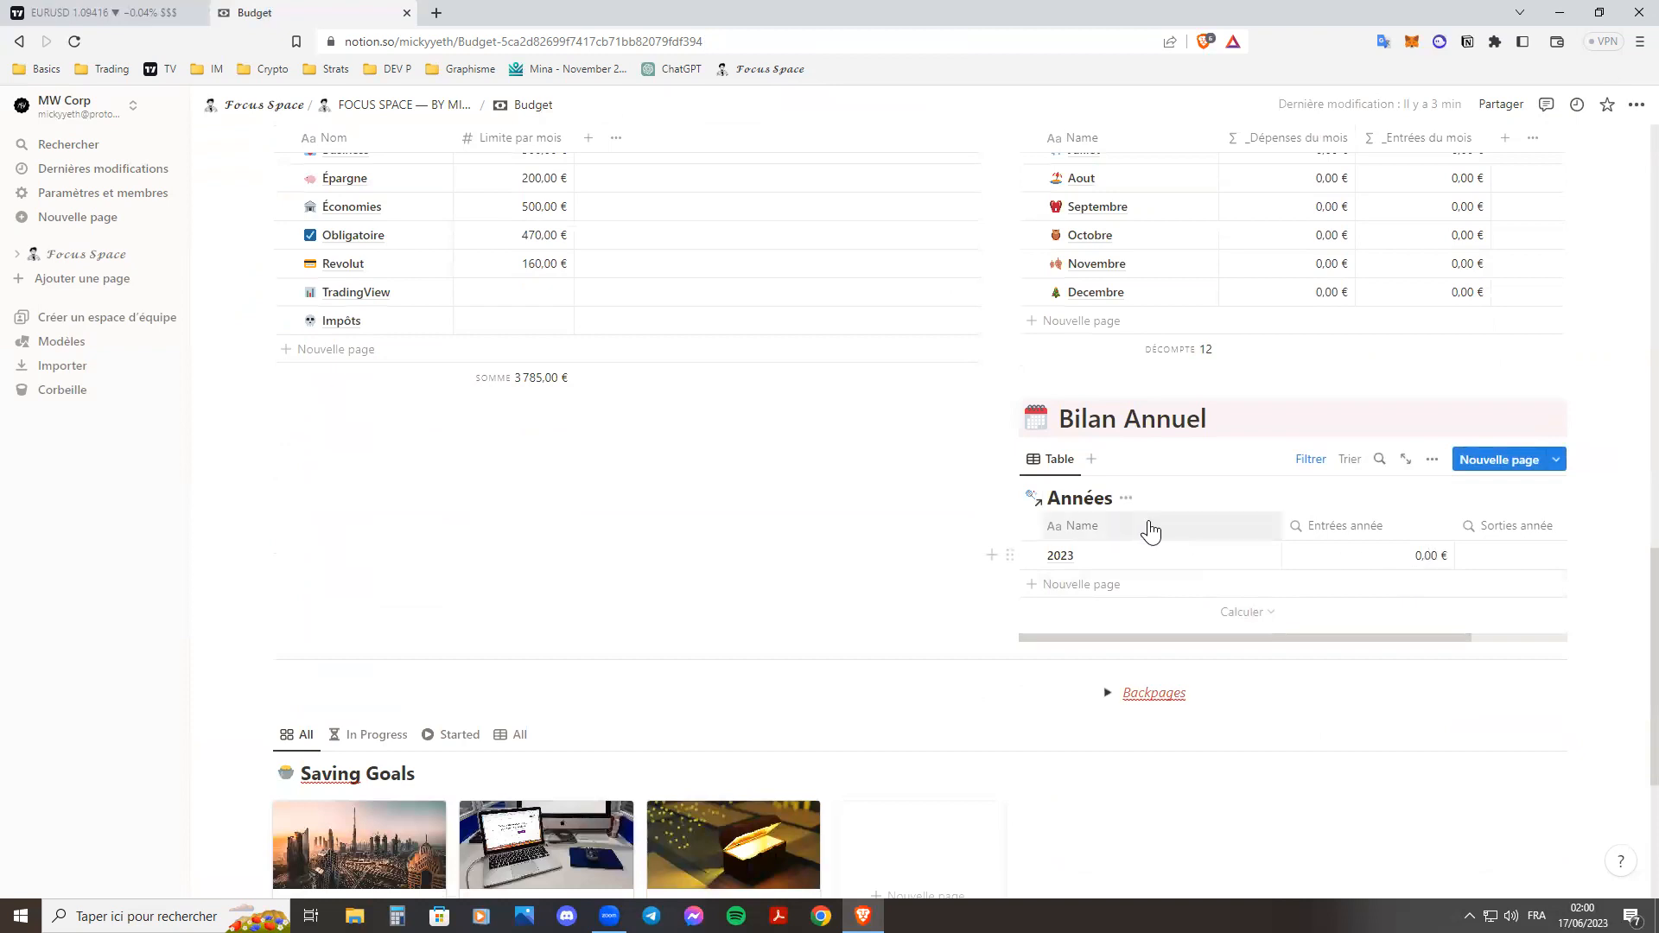
pyautogui.click(1056, 459)
pyautogui.click(1134, 460)
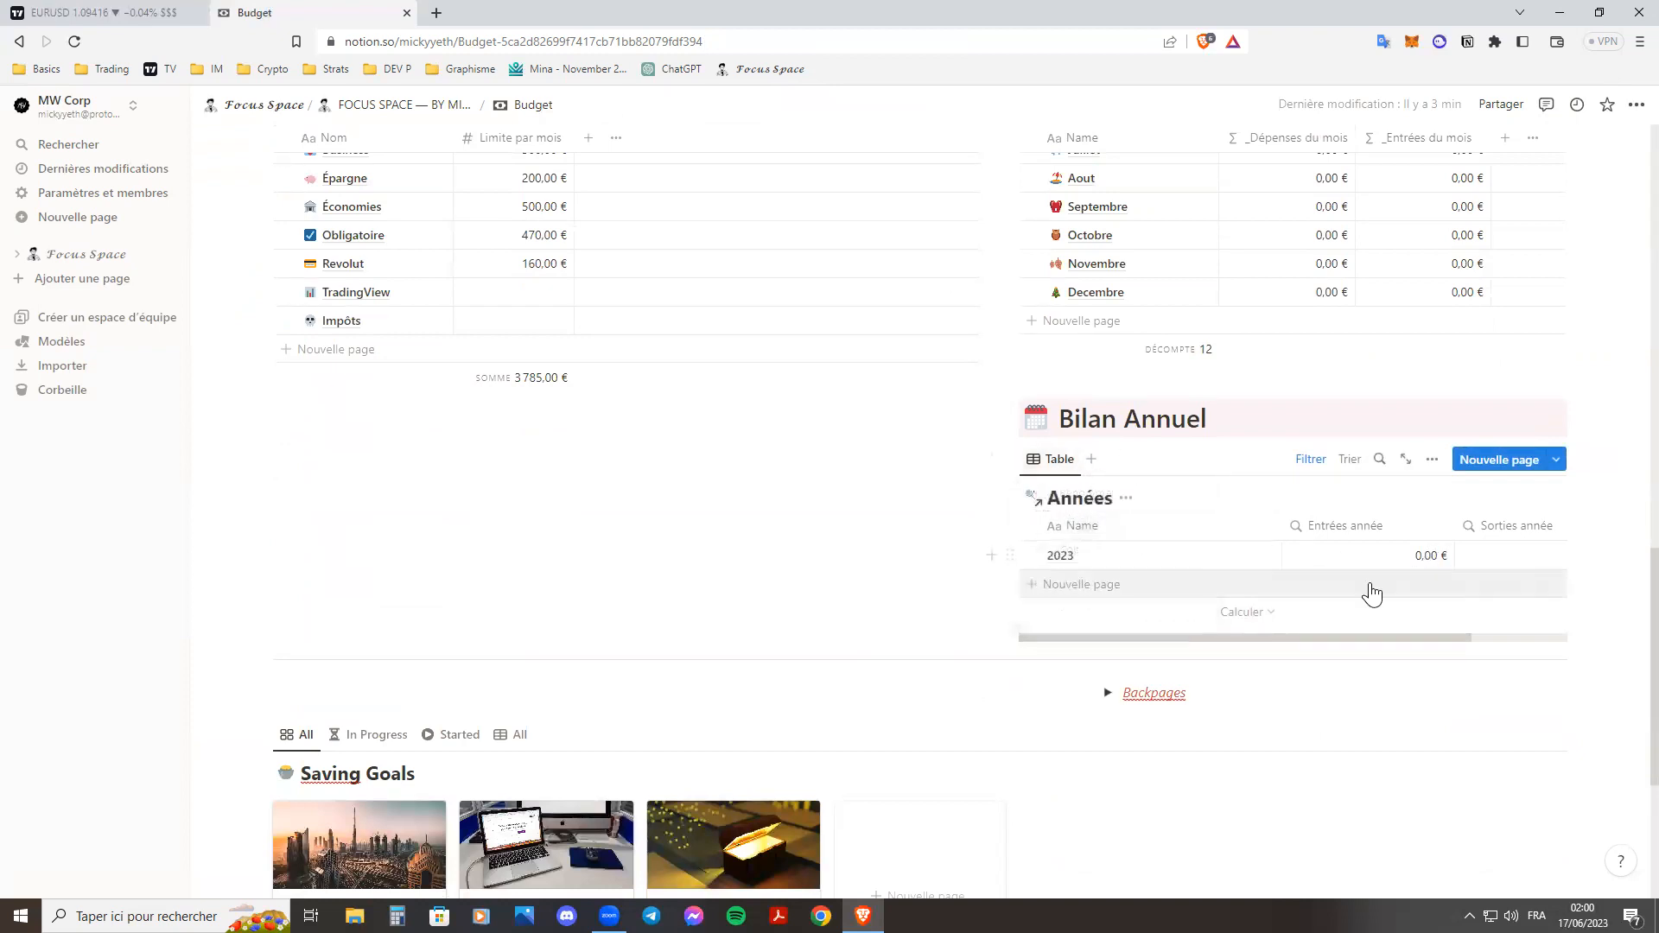
pyautogui.moveTo(1398, 644); pyautogui.dragTo(1478, 646)
pyautogui.moveTo(1355, 636); pyautogui.dragTo(915, 622)
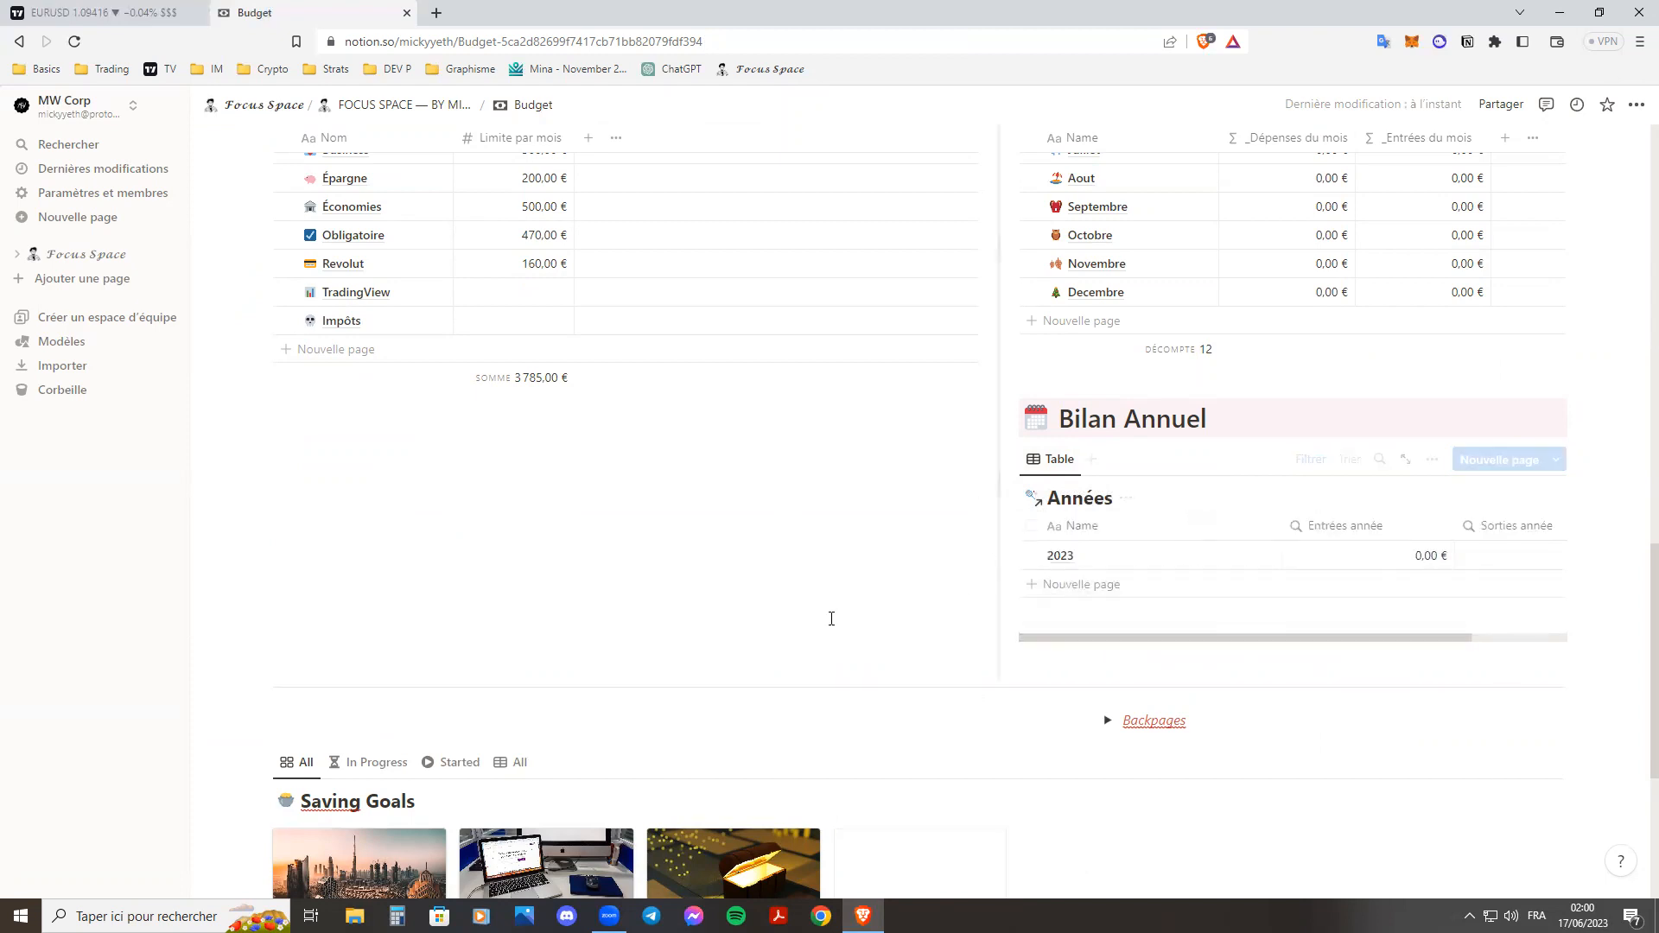
pyautogui.click(1098, 654)
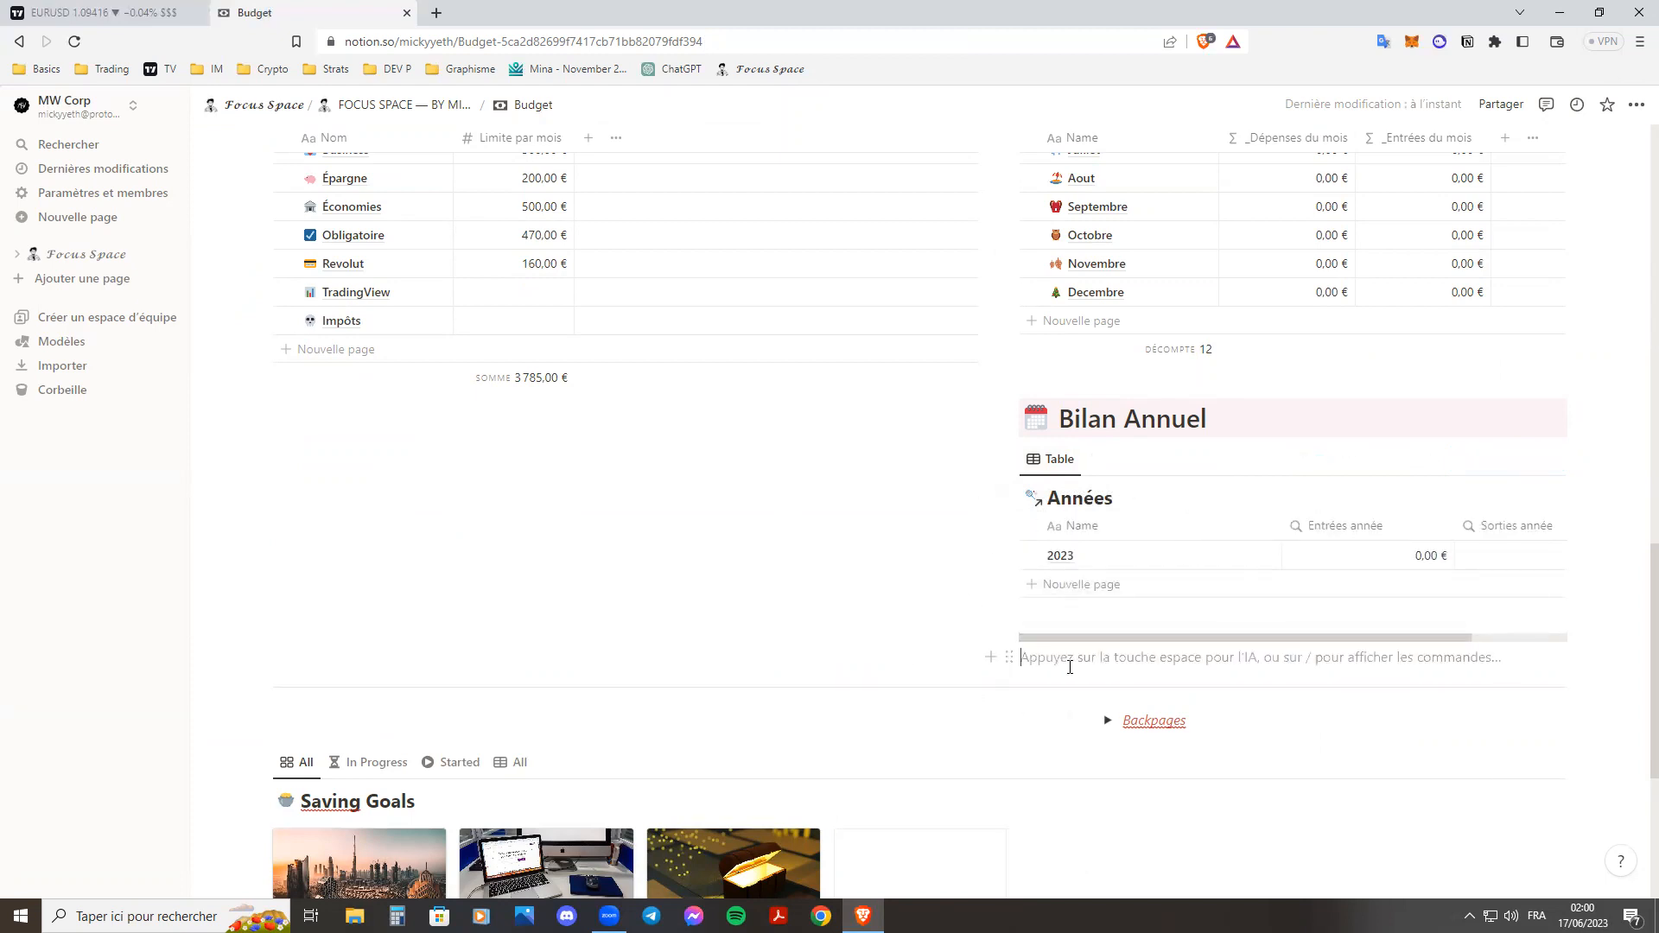
pyautogui.press('BackSpace')
# Add a new page titled "iMac Studio Display" to the Saving Goals gallery.
pyautogui.scroll(-3, 785, 548)
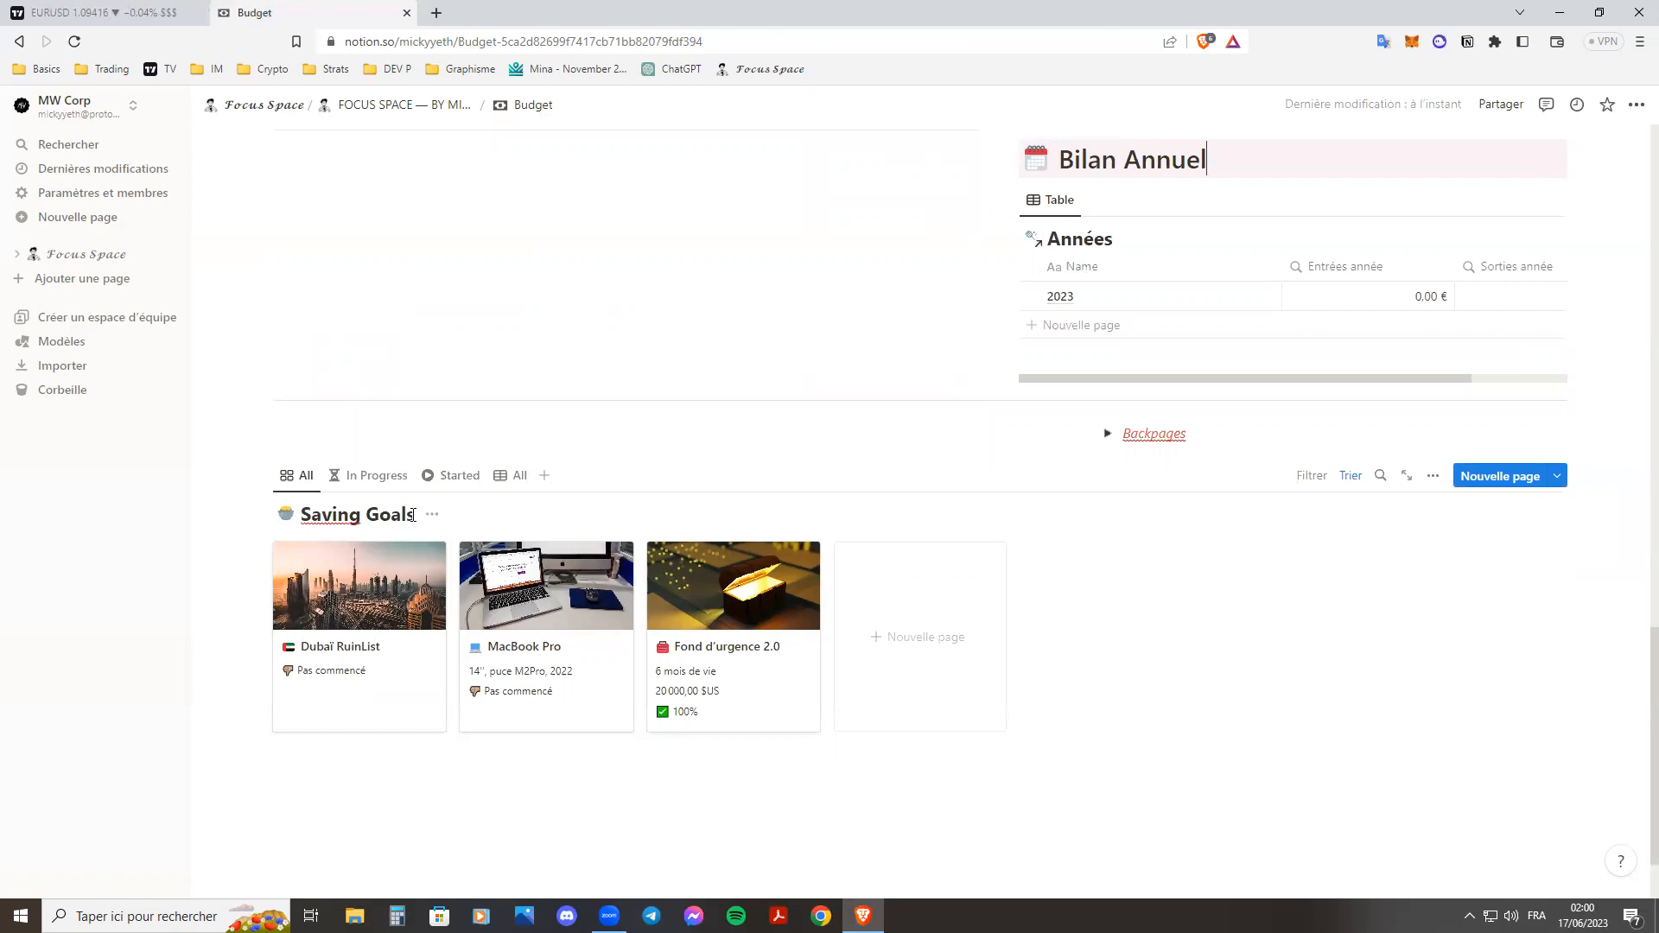
pyautogui.click(918, 626)
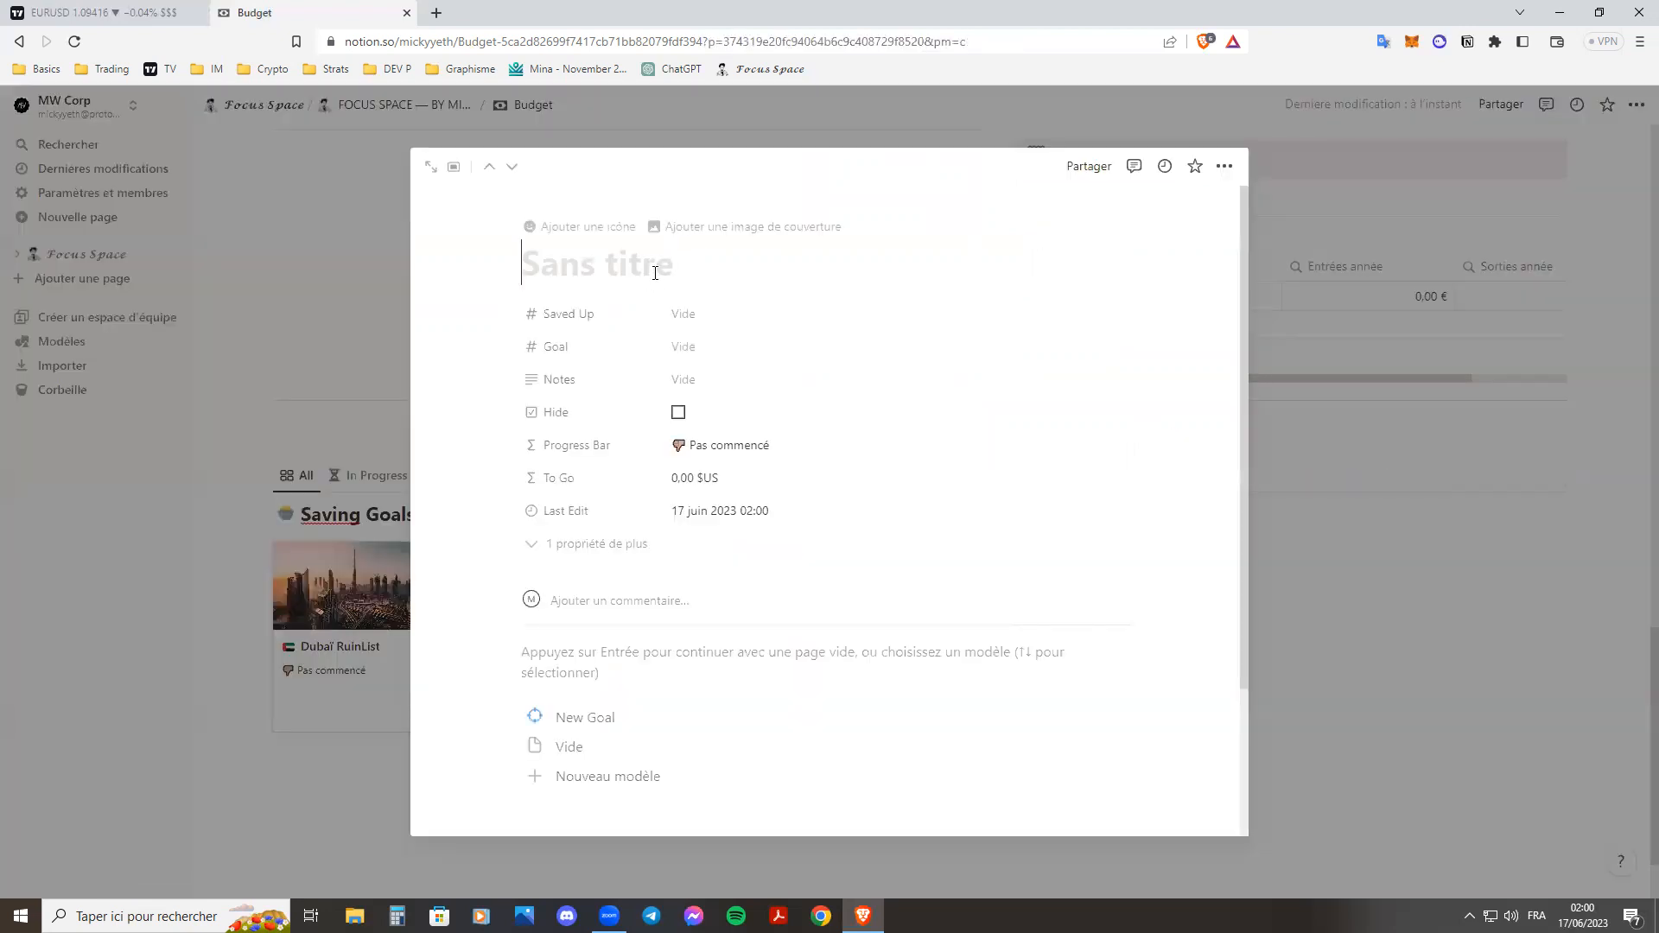
pyautogui.write('iMac Studio Sisplay')
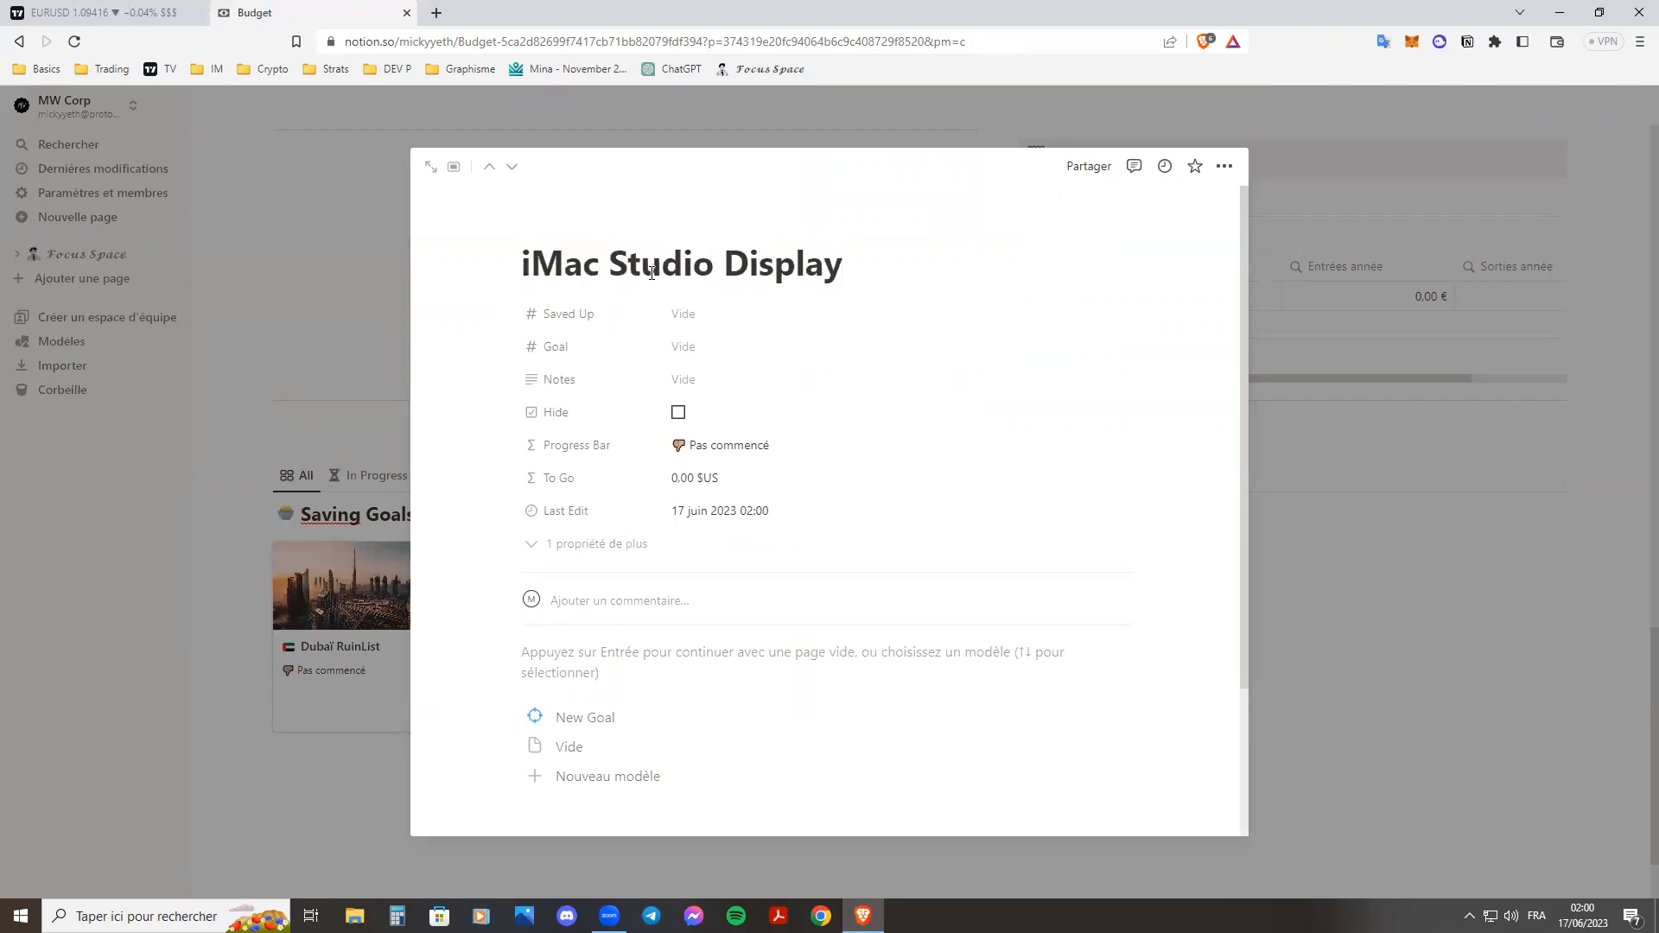
# Set the iMac Studio Display page's Goal to 2500 $US and its Saved Up amount to 800 $US.
pyautogui.click(722, 347)
pyautogui.write('2 500')
pyautogui.press('Return')
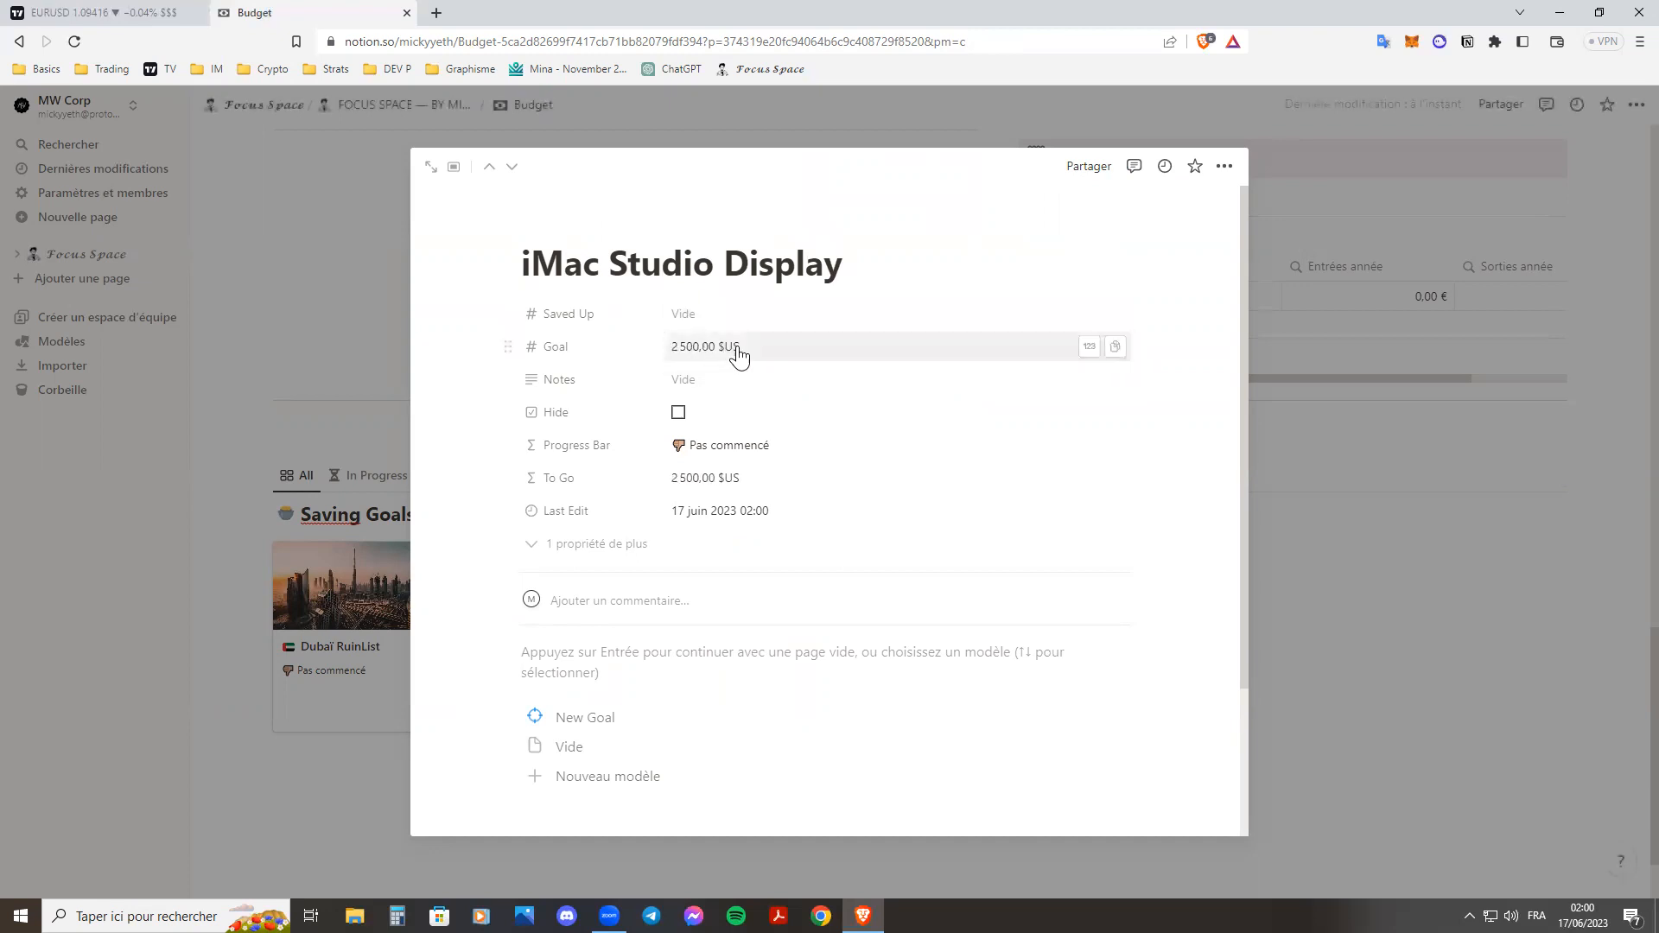
pyautogui.click(706, 316)
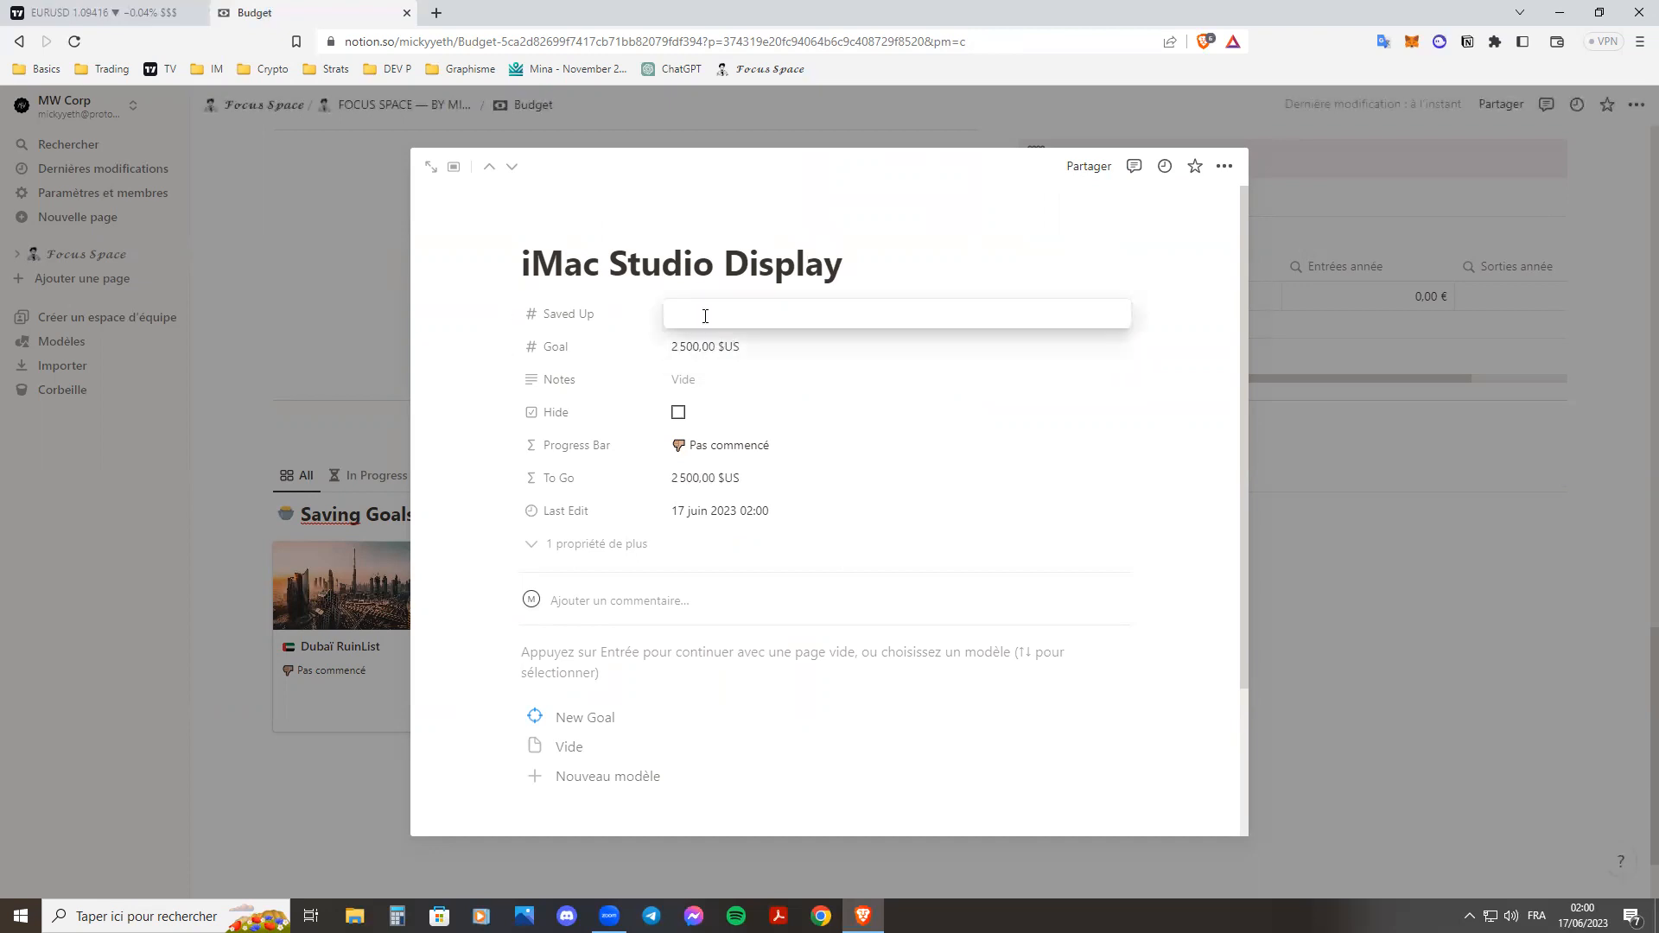
pyautogui.click(593, 358)
pyautogui.click(593, 350)
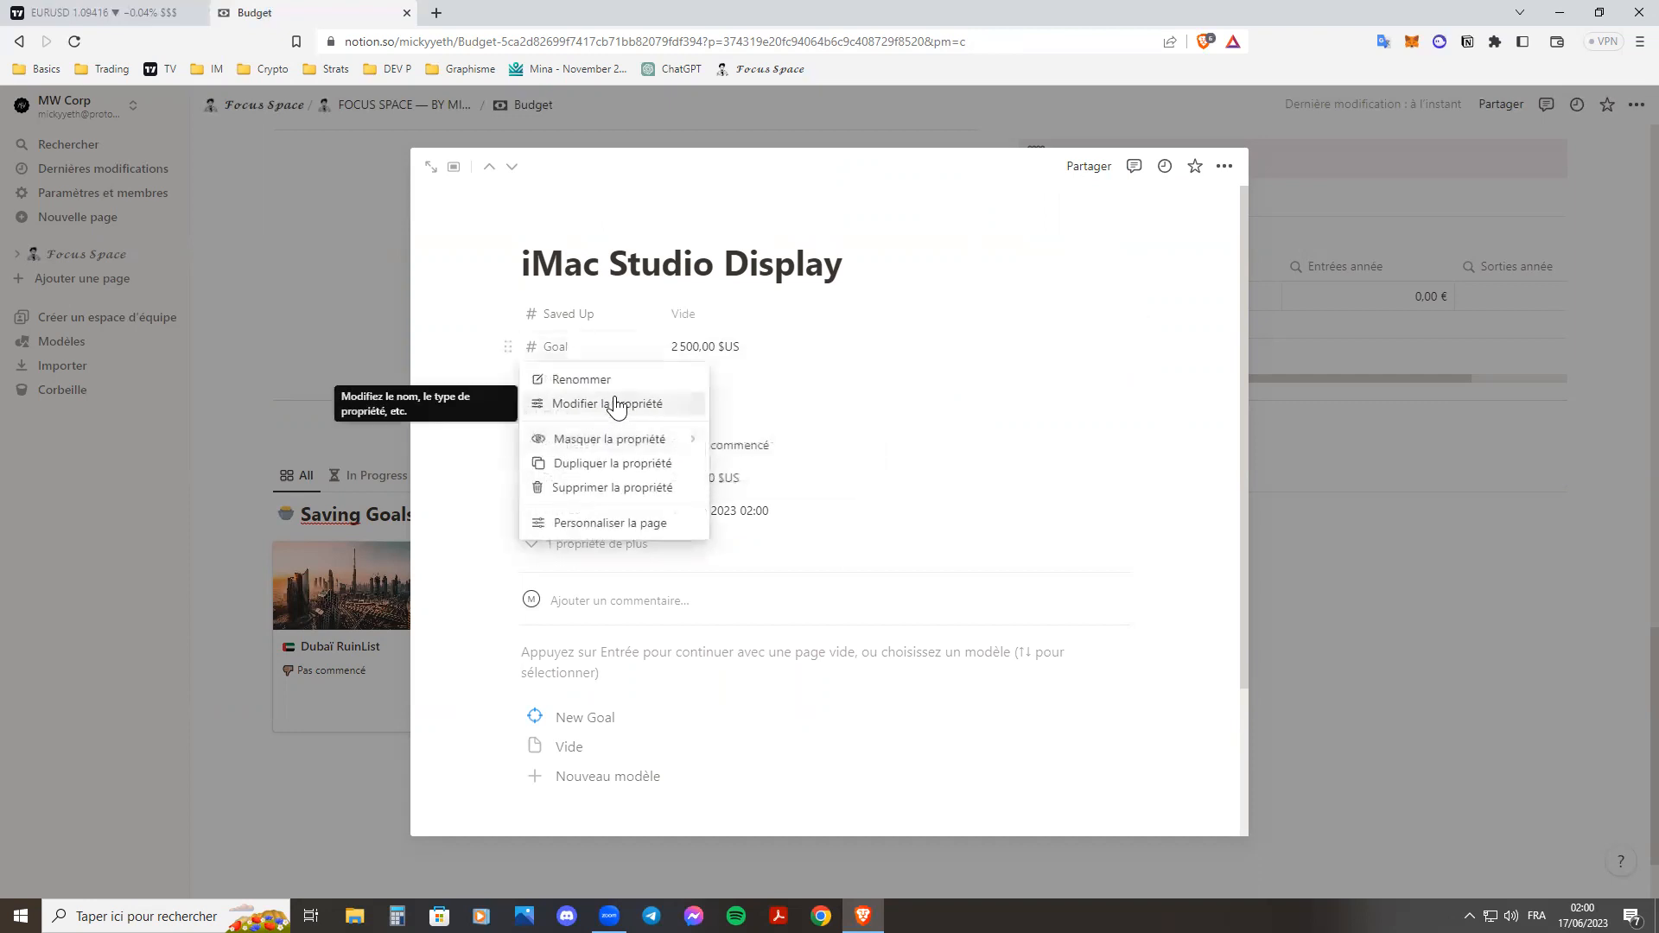
pyautogui.click(723, 316)
pyautogui.write('800')
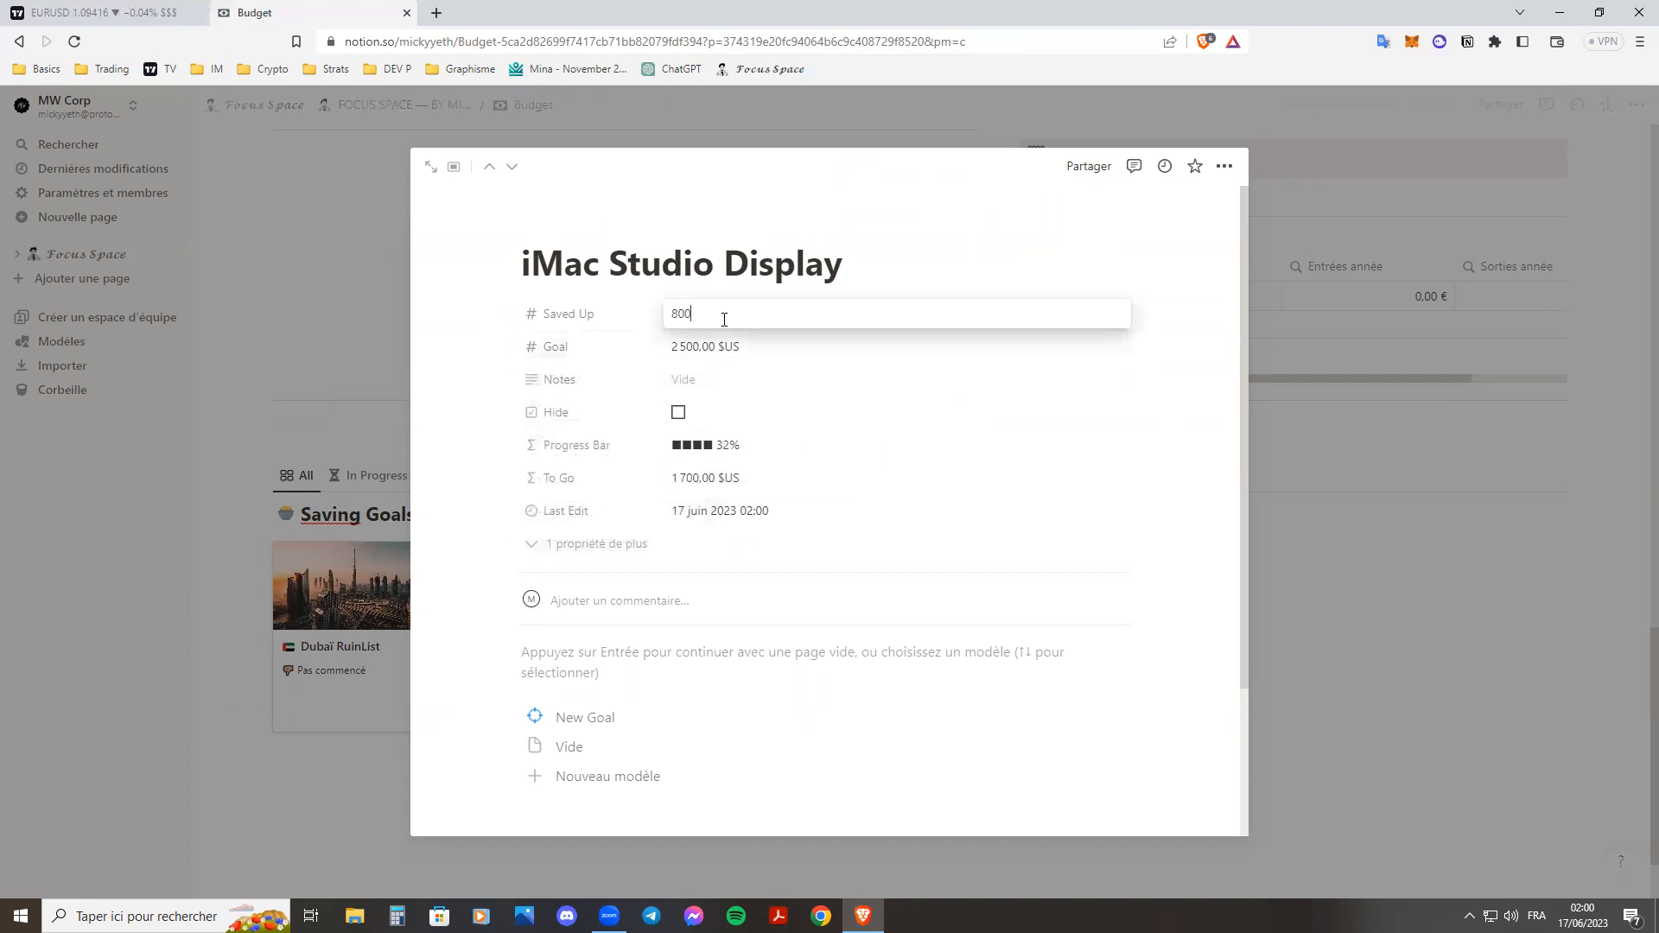
pyautogui.press('Return')
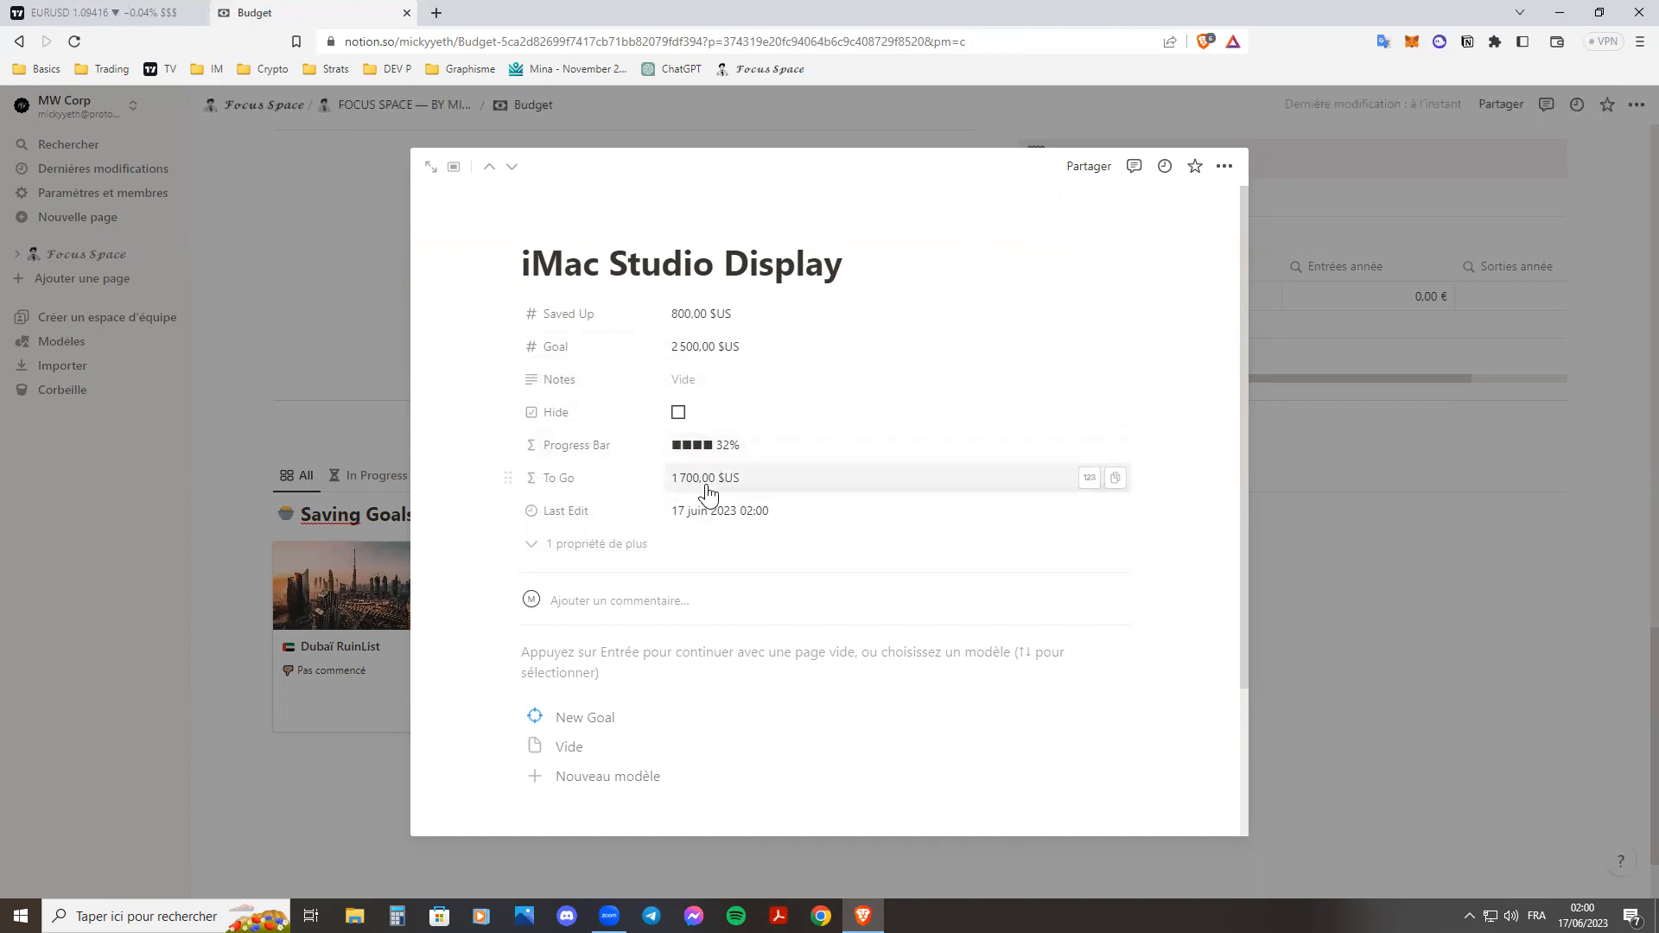
# Give the iMac Studio Display page an Unsplash cover found with "imac", showing a black screen beside a plant, and close the page.
pyautogui.click(1296, 531)
pyautogui.click(741, 624)
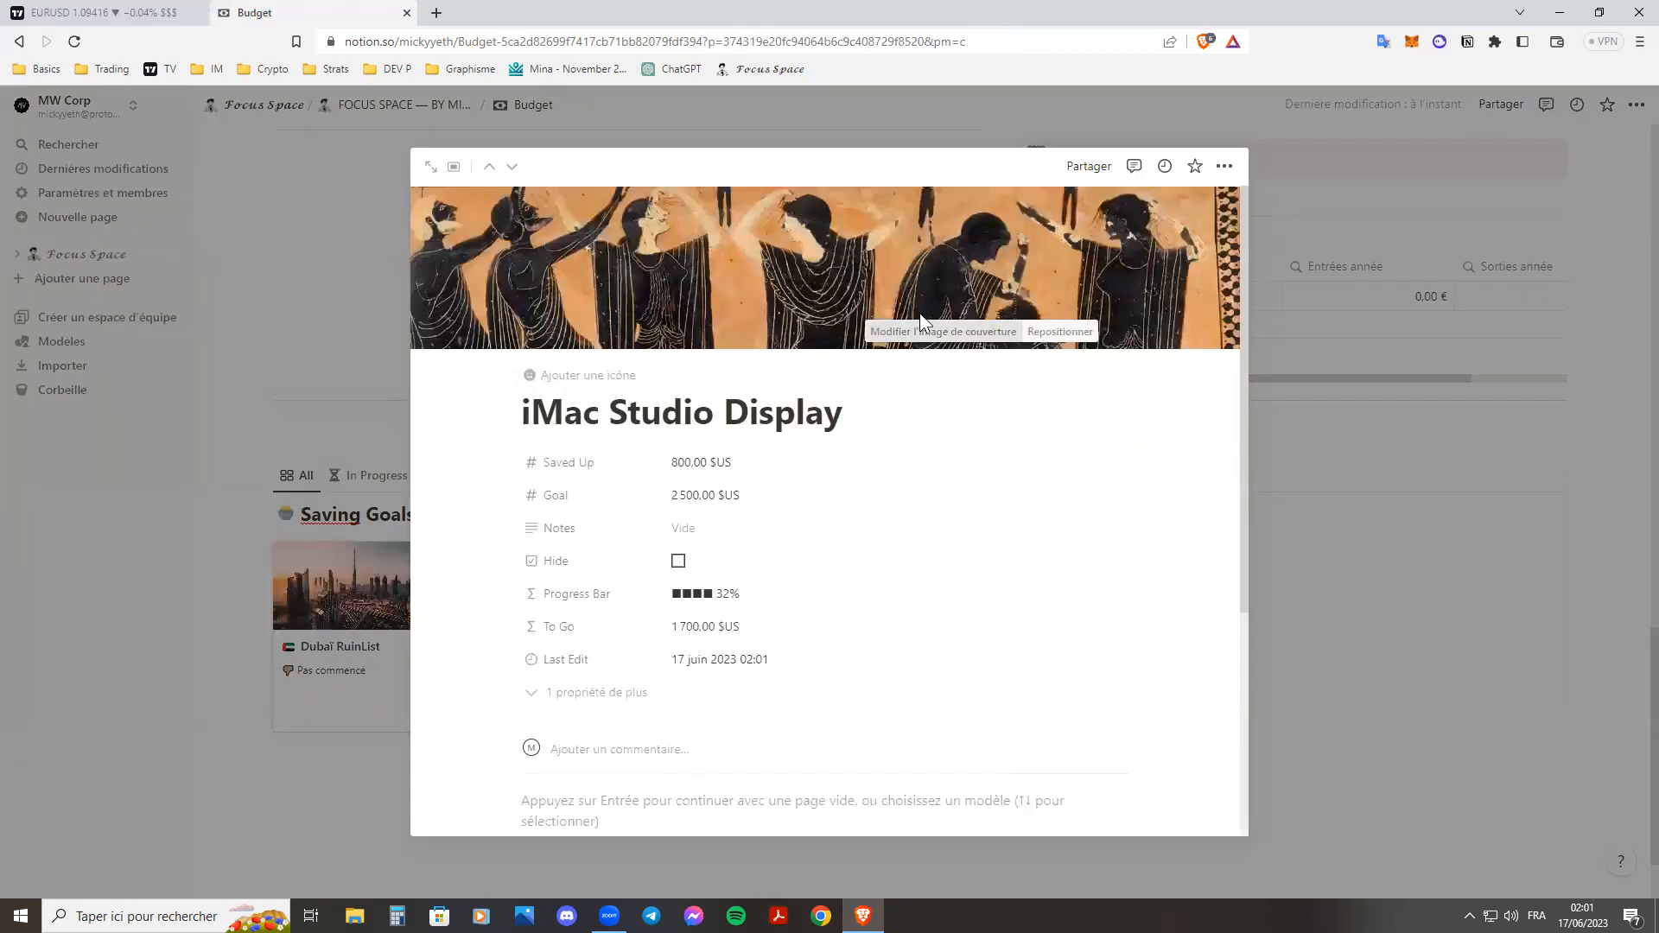
pyautogui.click(916, 331)
pyautogui.click(903, 363)
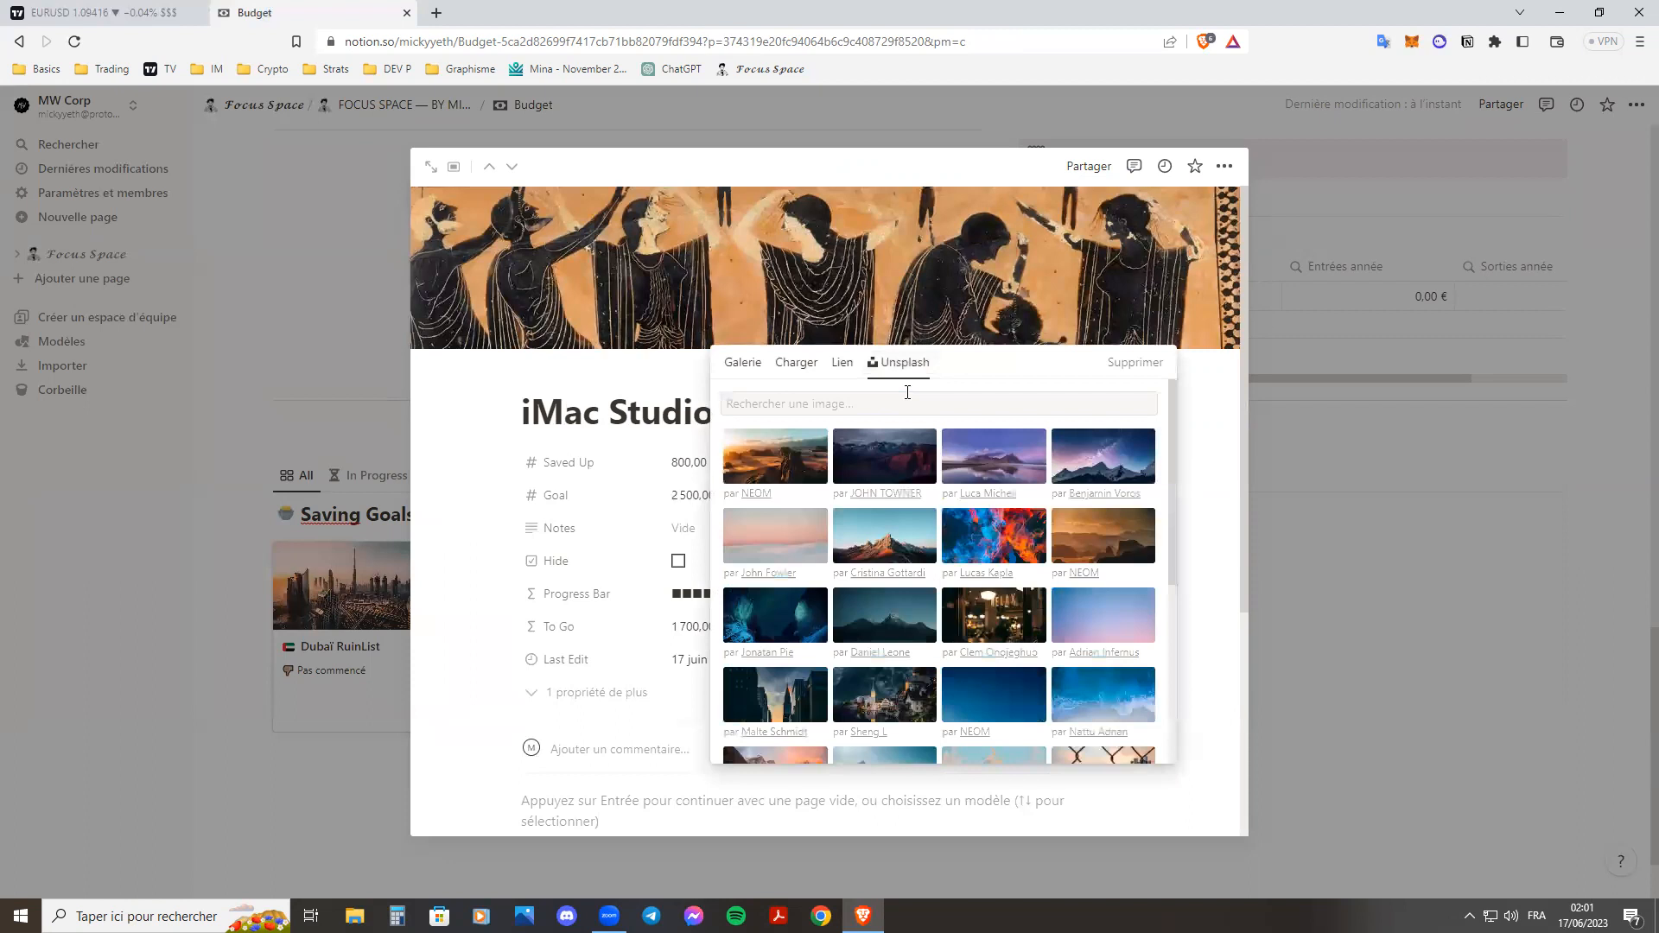
pyautogui.click(952, 398)
pyautogui.write('imac')
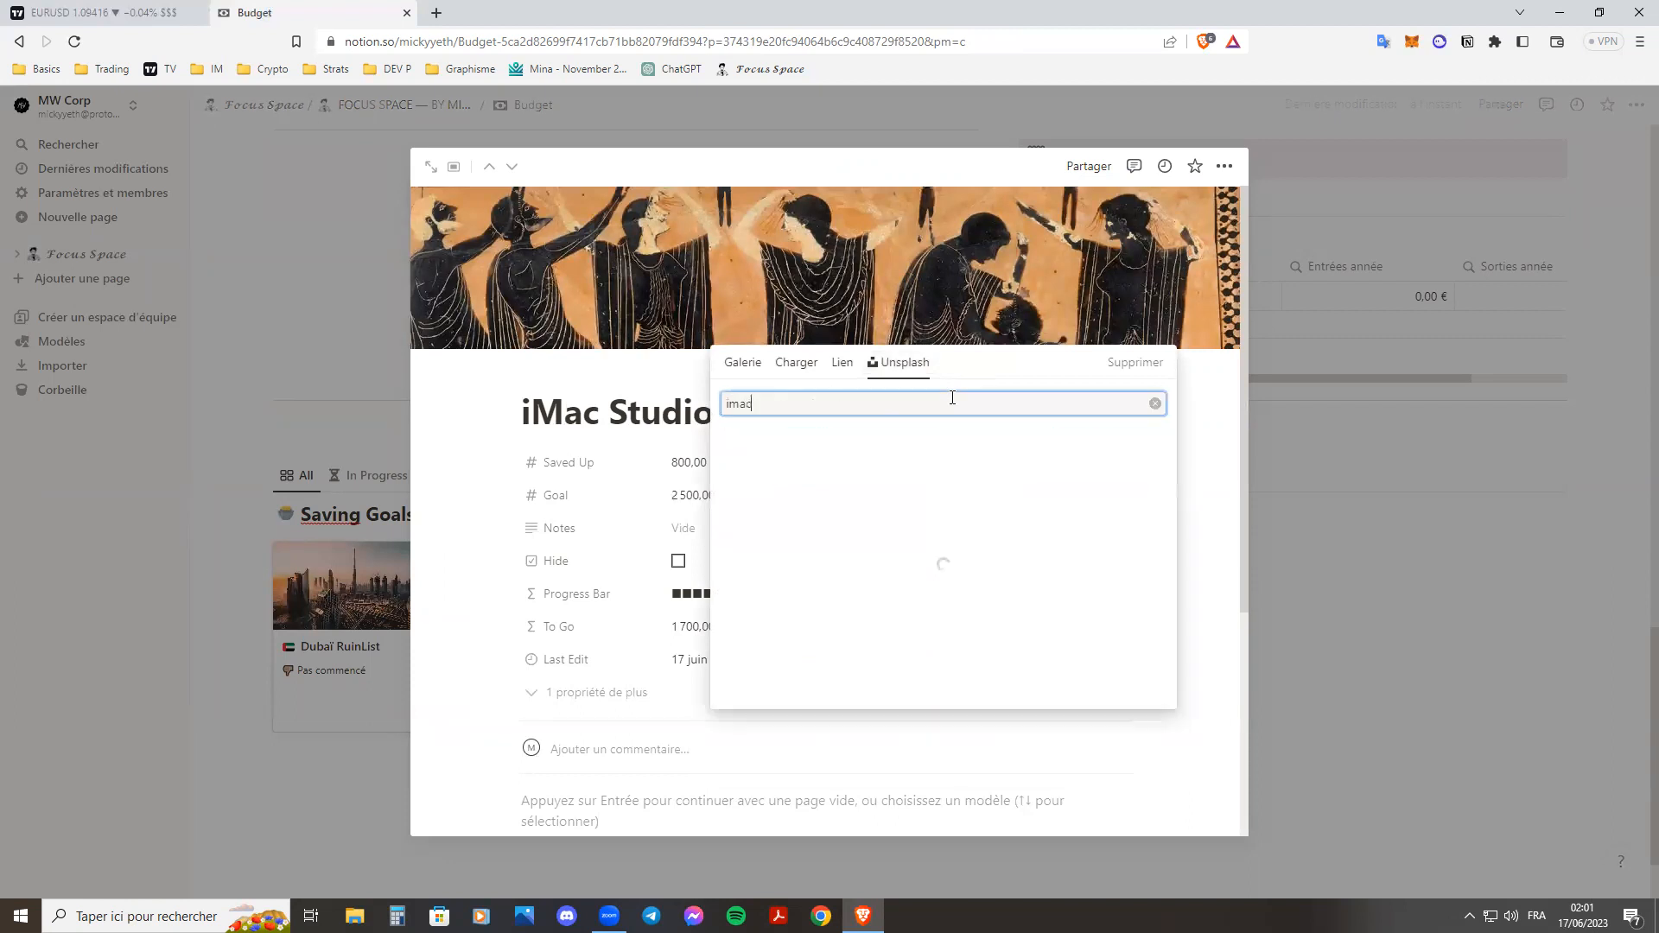
pyautogui.click(915, 452)
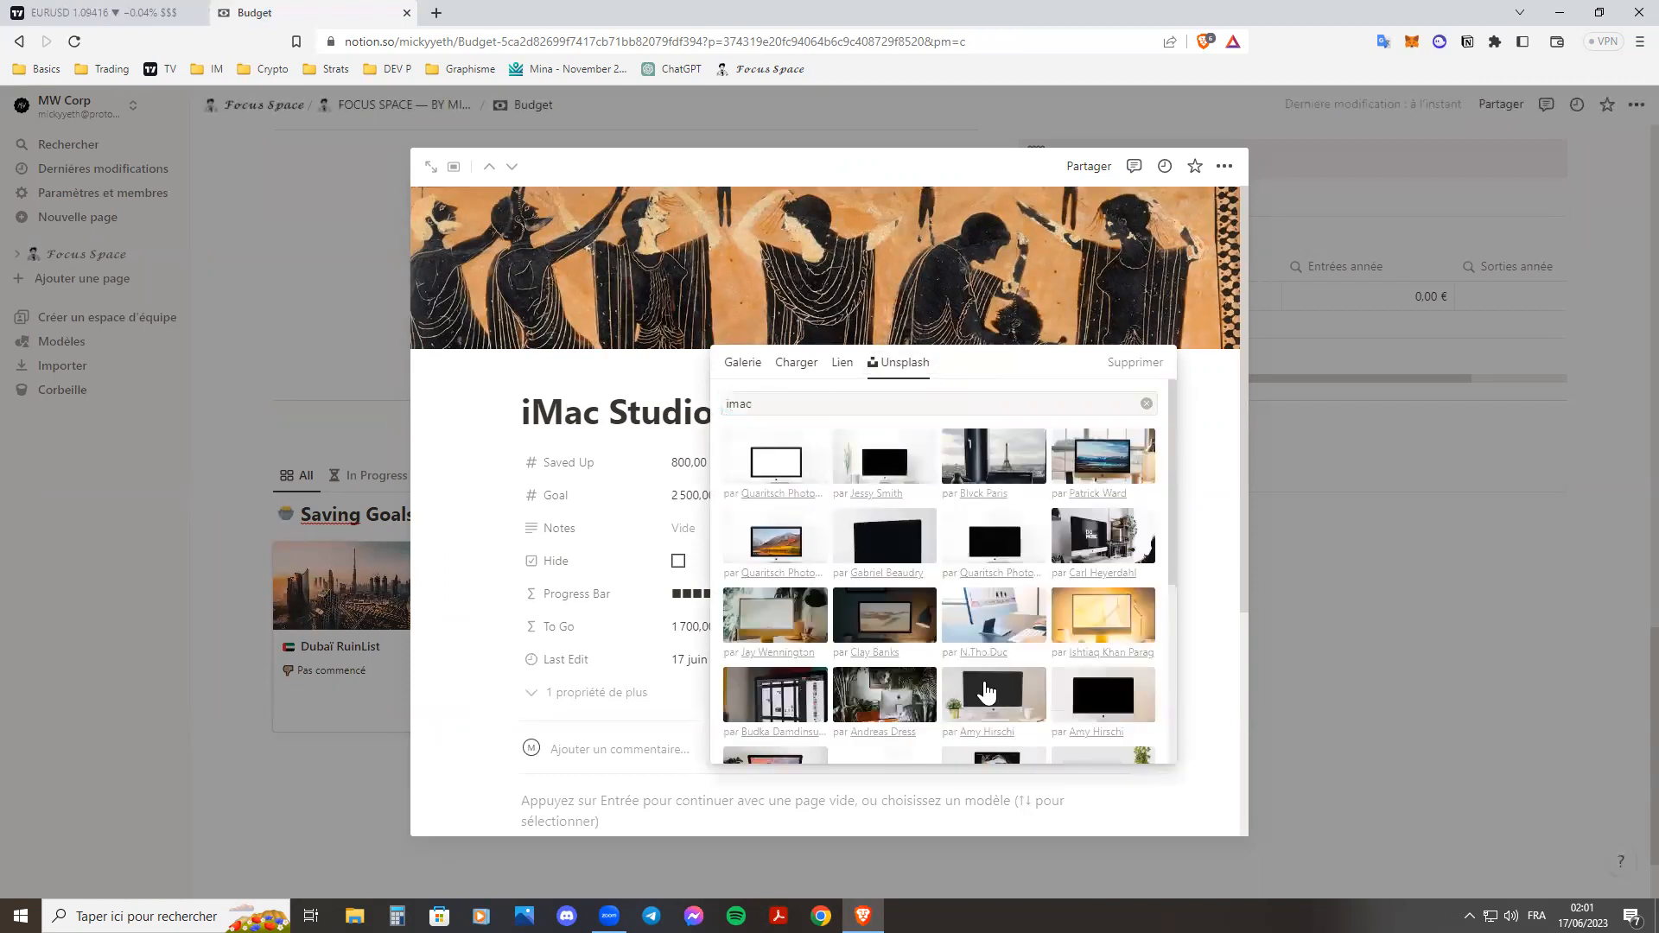
pyautogui.click(1467, 669)
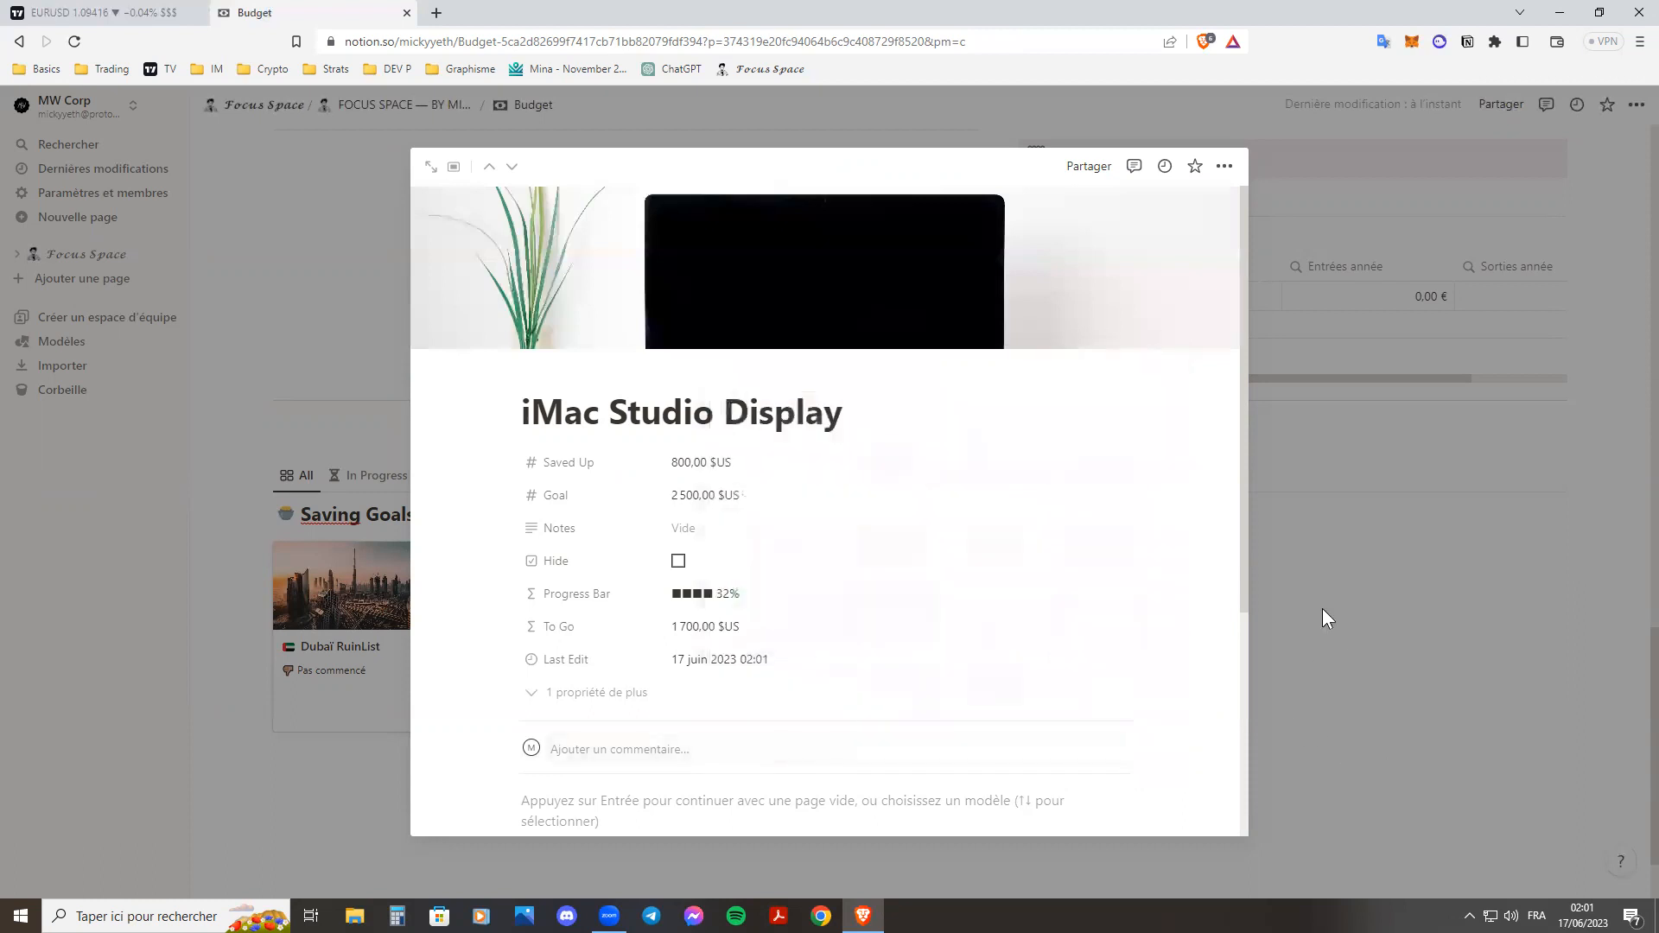
pyautogui.press('Escape')
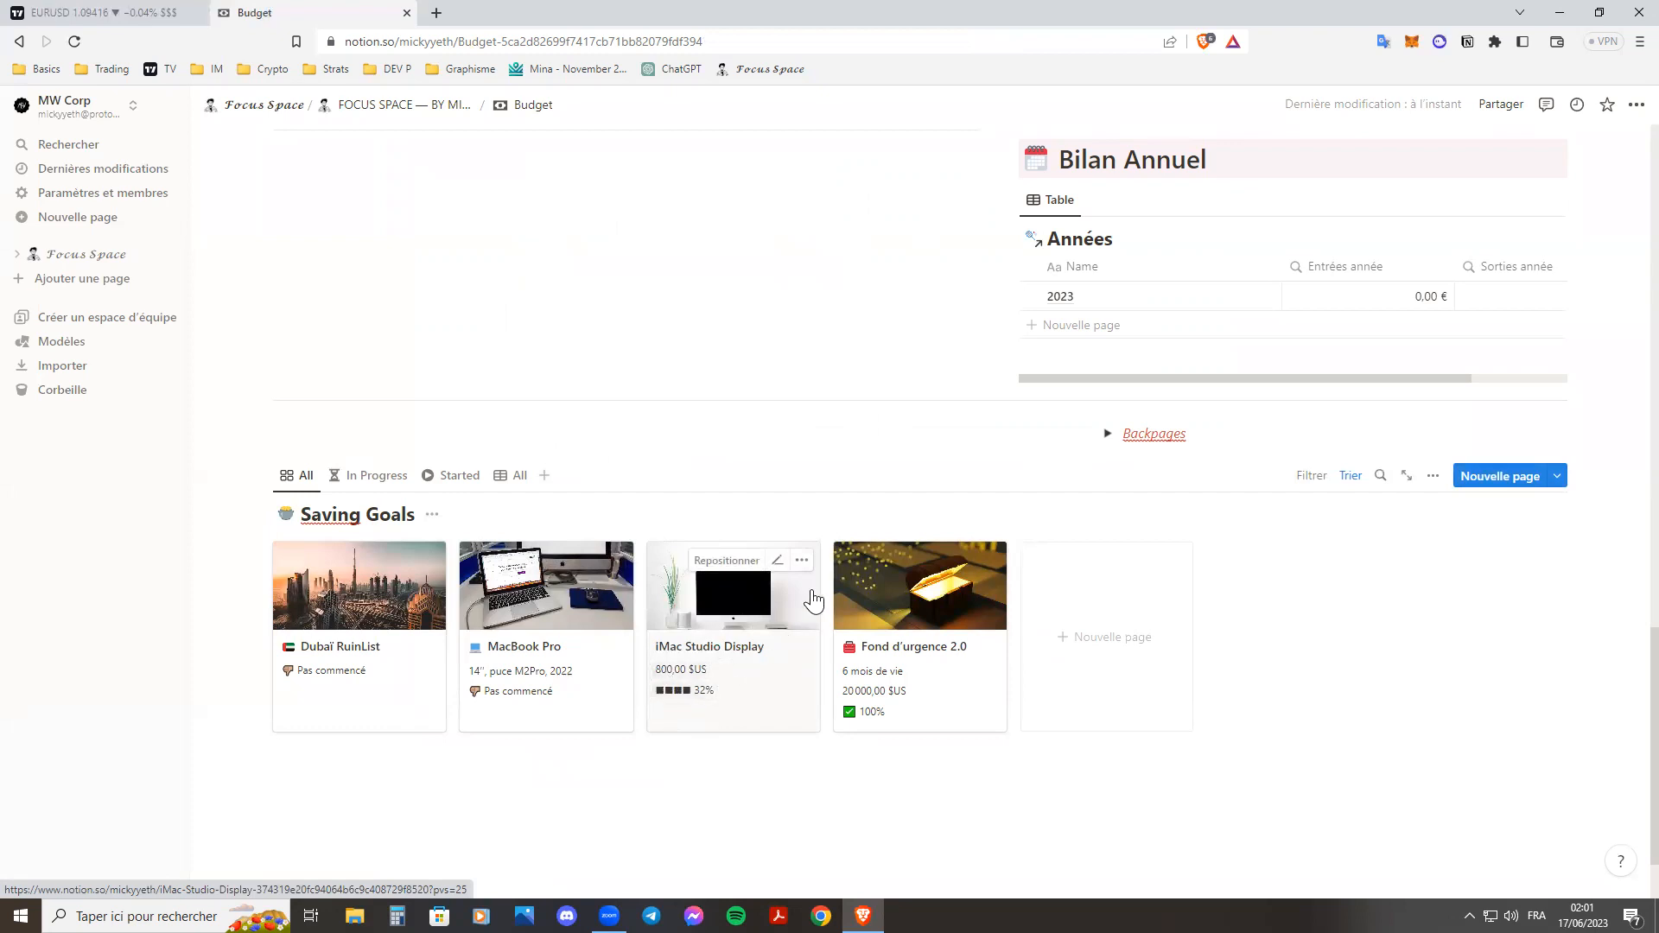
# Delete the iMac Studio Display card from the Saving Goals gallery.
pyautogui.click(802, 560)
pyautogui.click(855, 282)
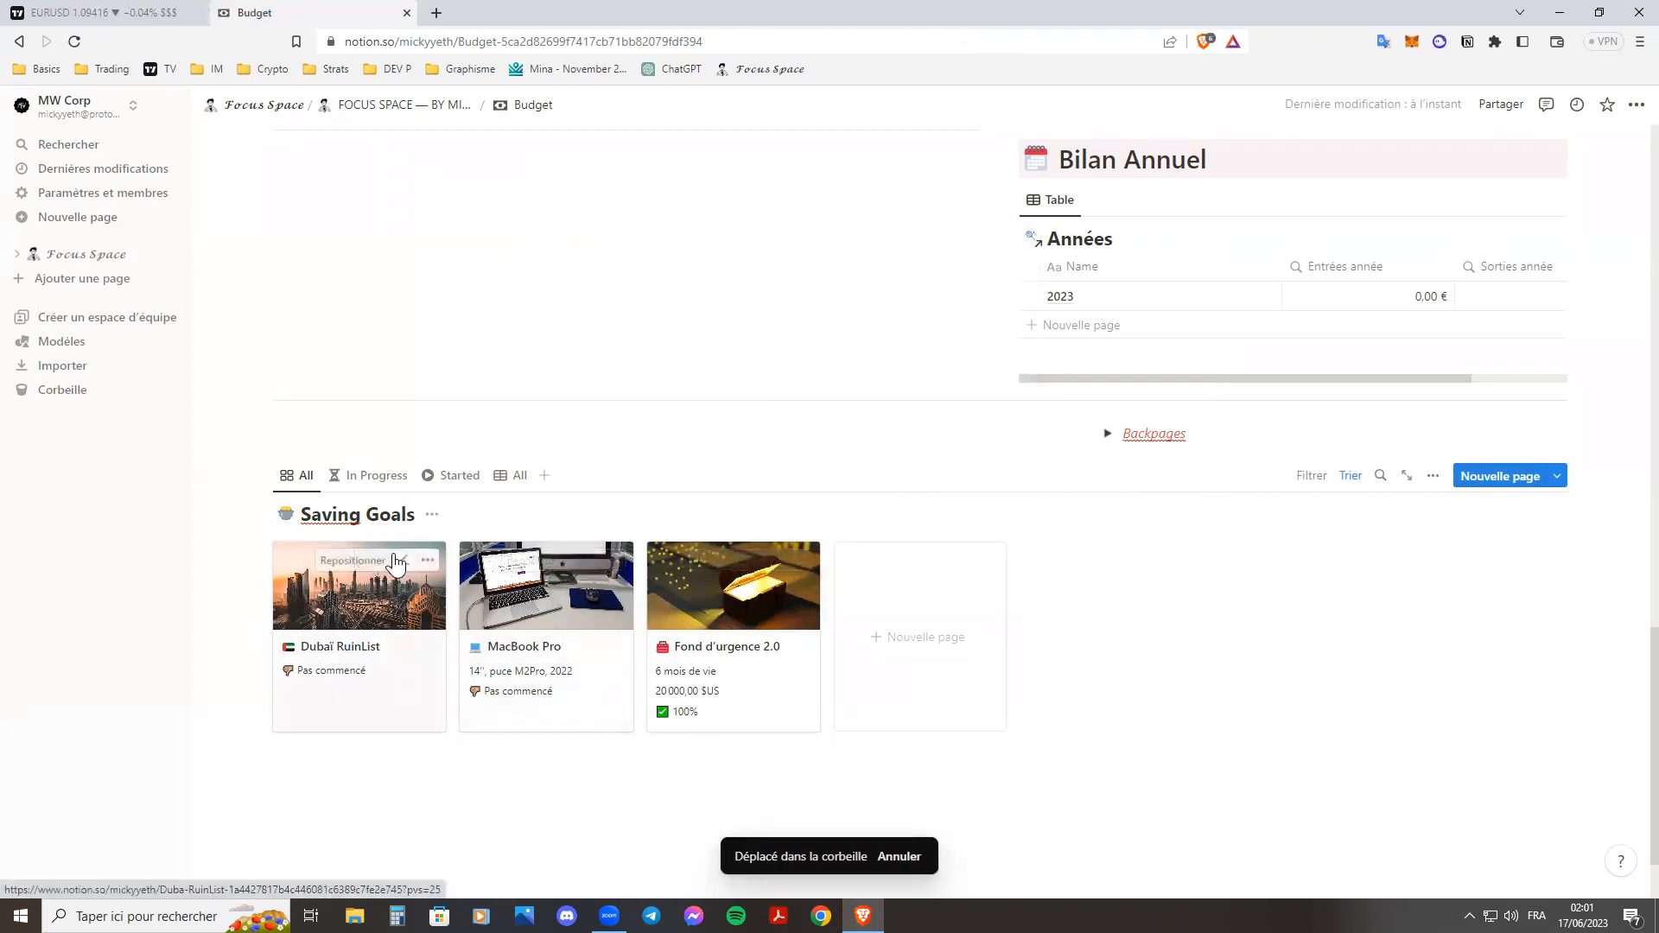
# Look through the In Progress, Started and All table views of Saving Goals, and return to the All gallery view.
pyautogui.click(376, 476)
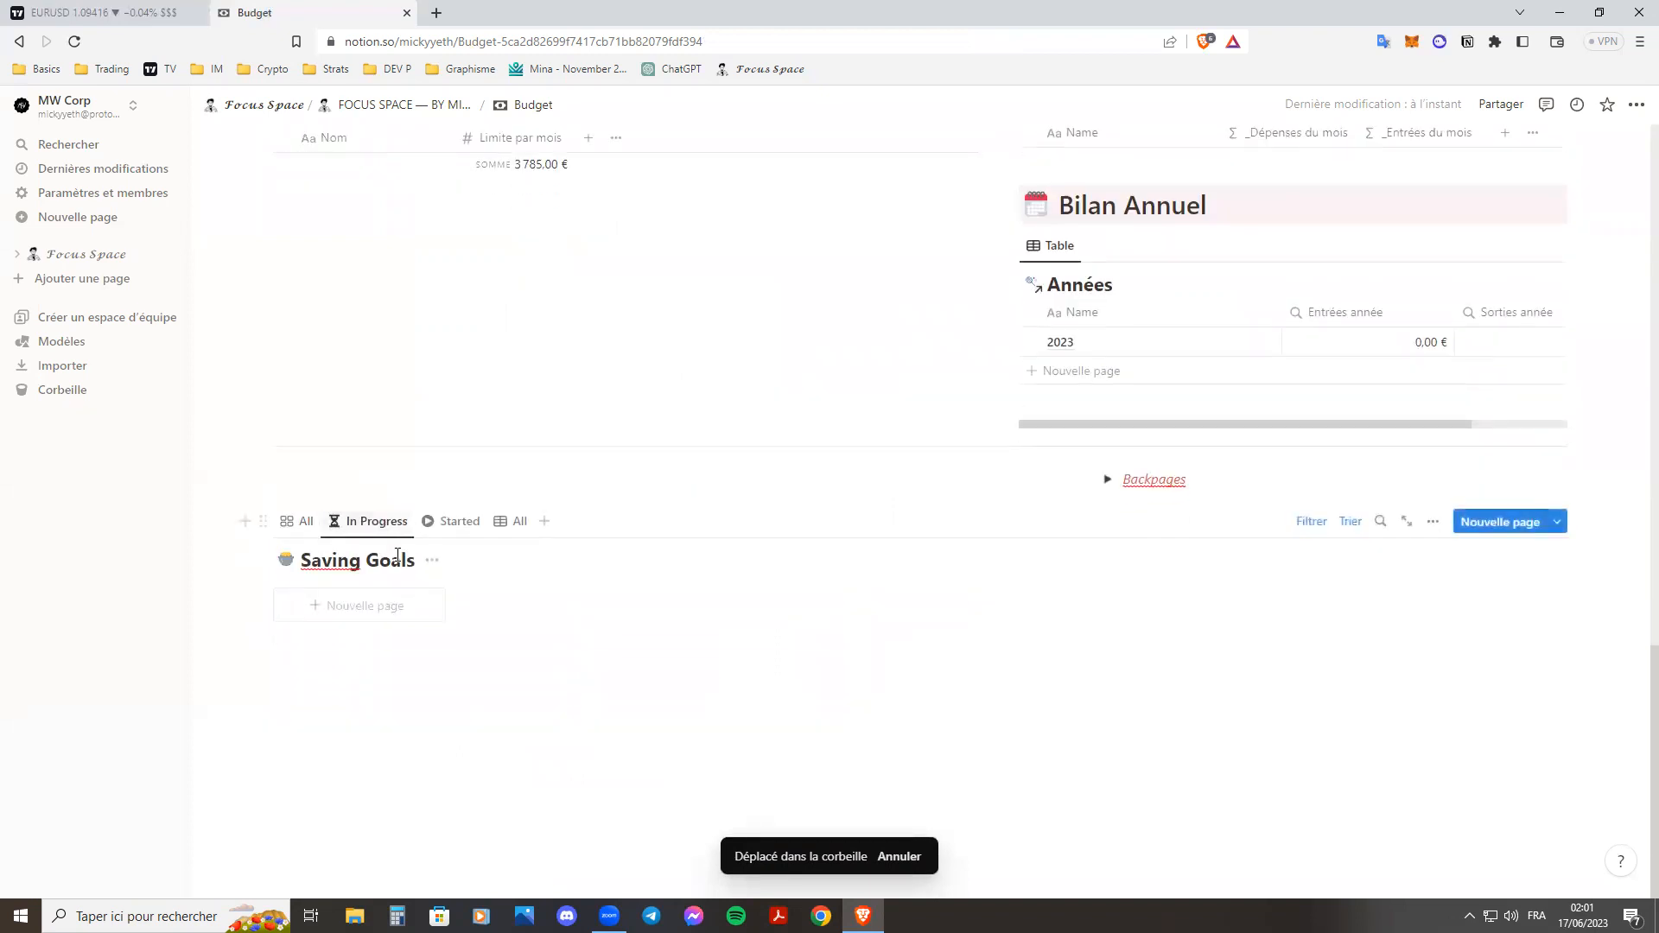
pyautogui.click(453, 521)
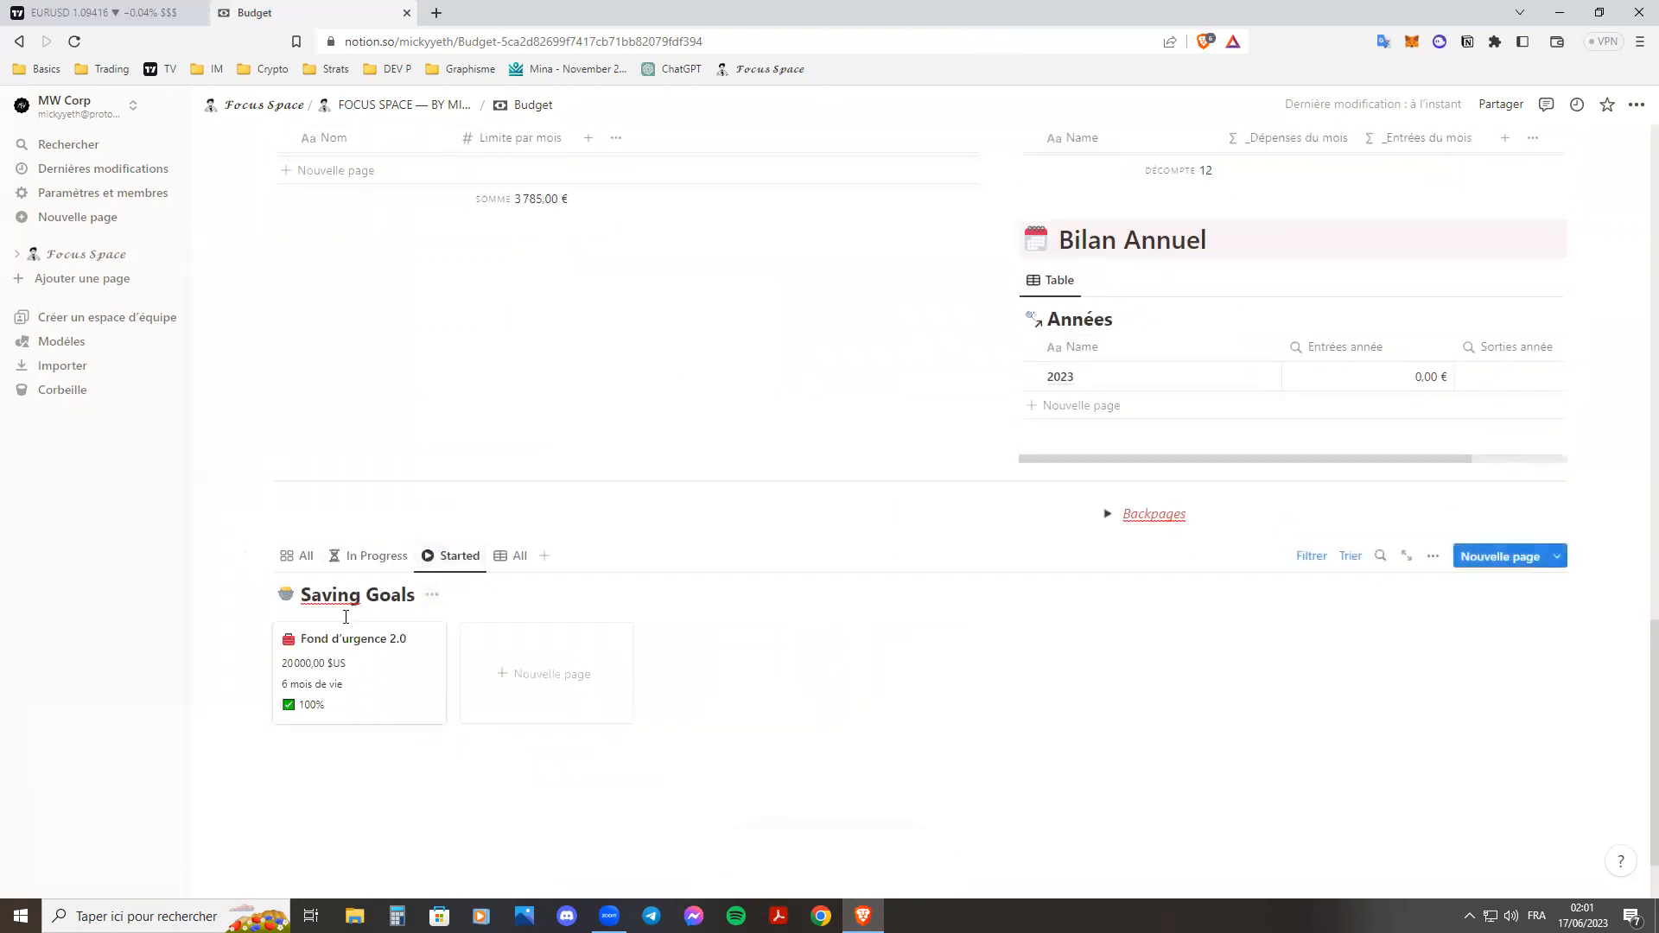
pyautogui.click(519, 470)
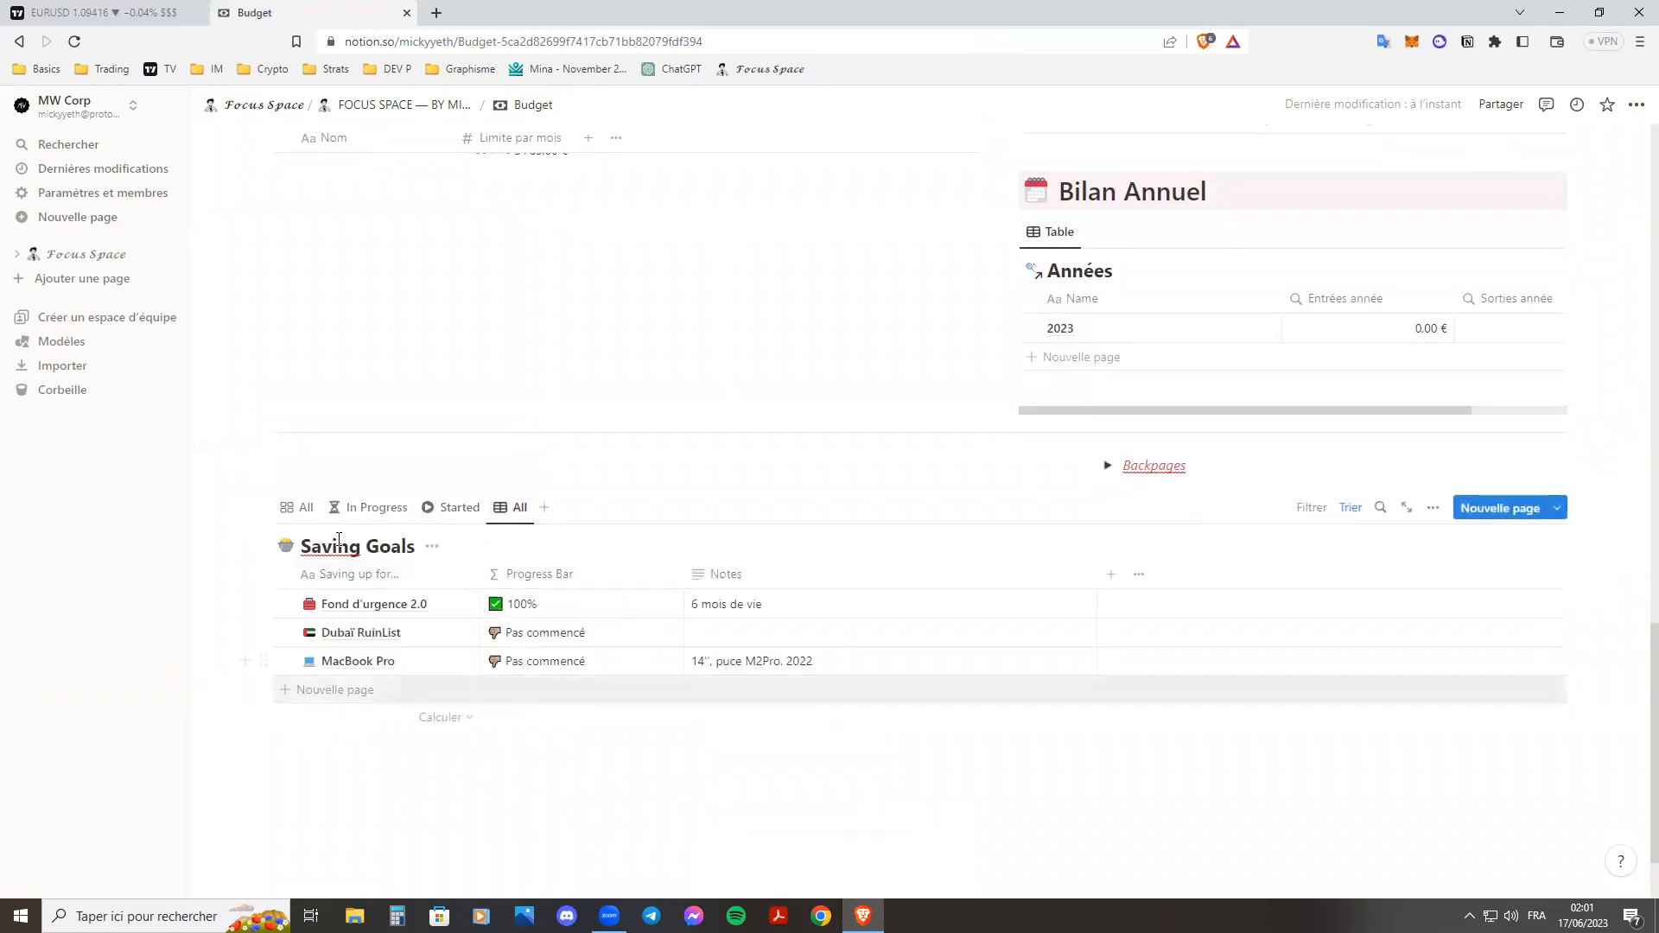
pyautogui.click(299, 499)
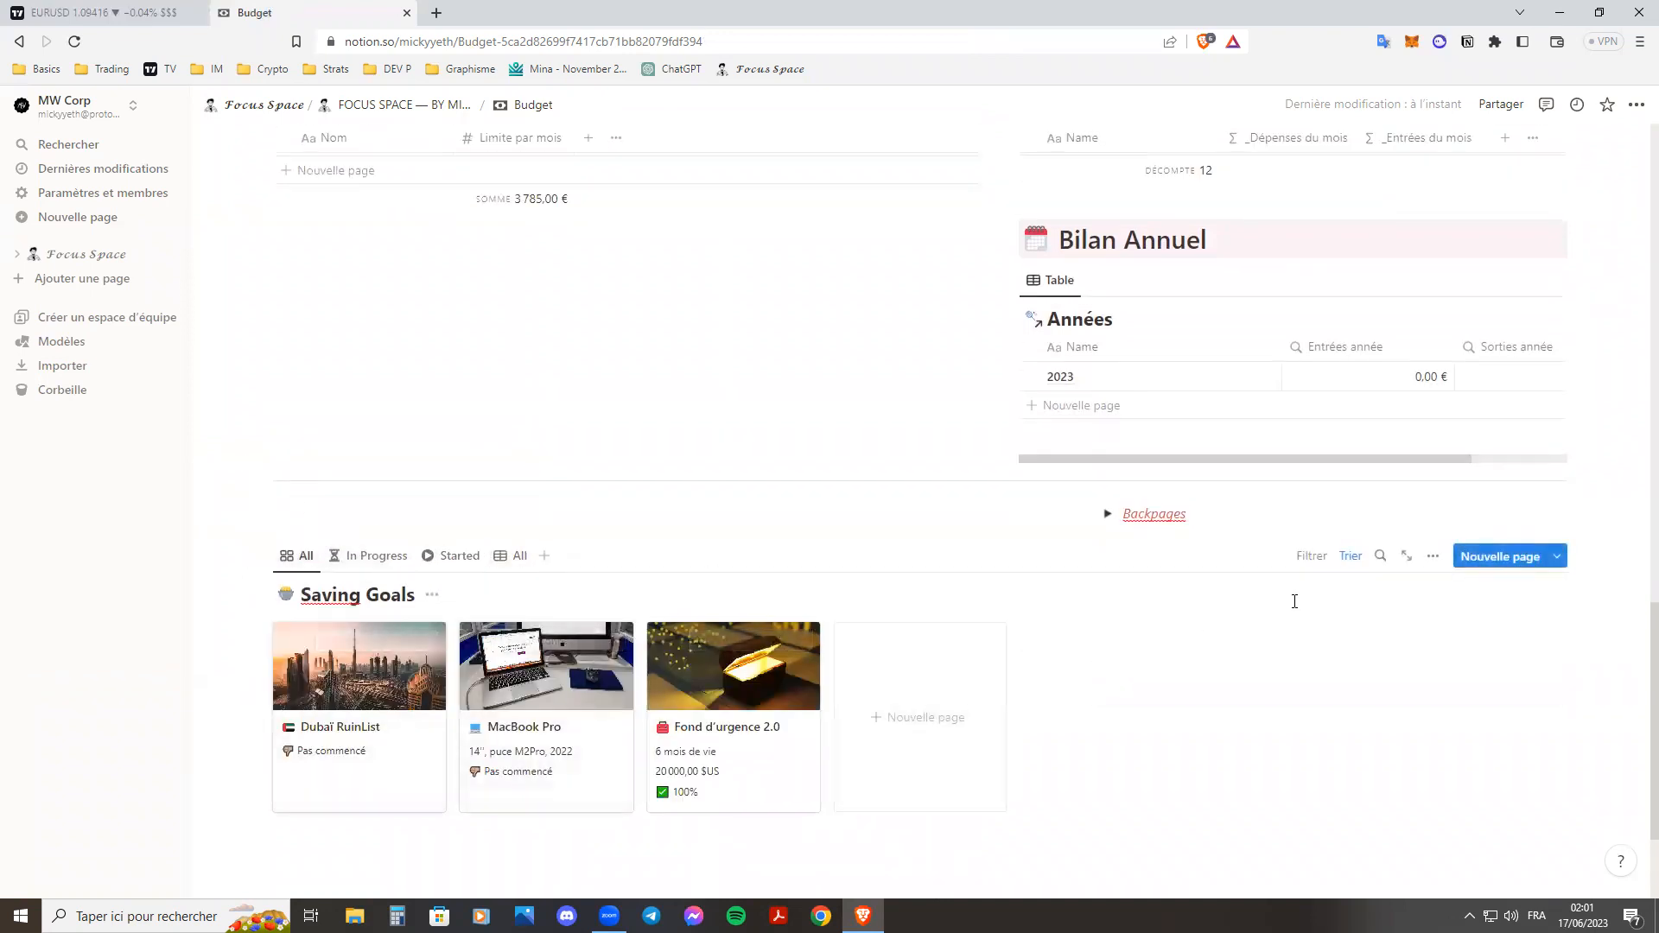
pyautogui.scroll(1, 1169, 627)
pyautogui.doubleClick(1192, 606)
pyautogui.click(1233, 606)
pyautogui.click(1108, 600)
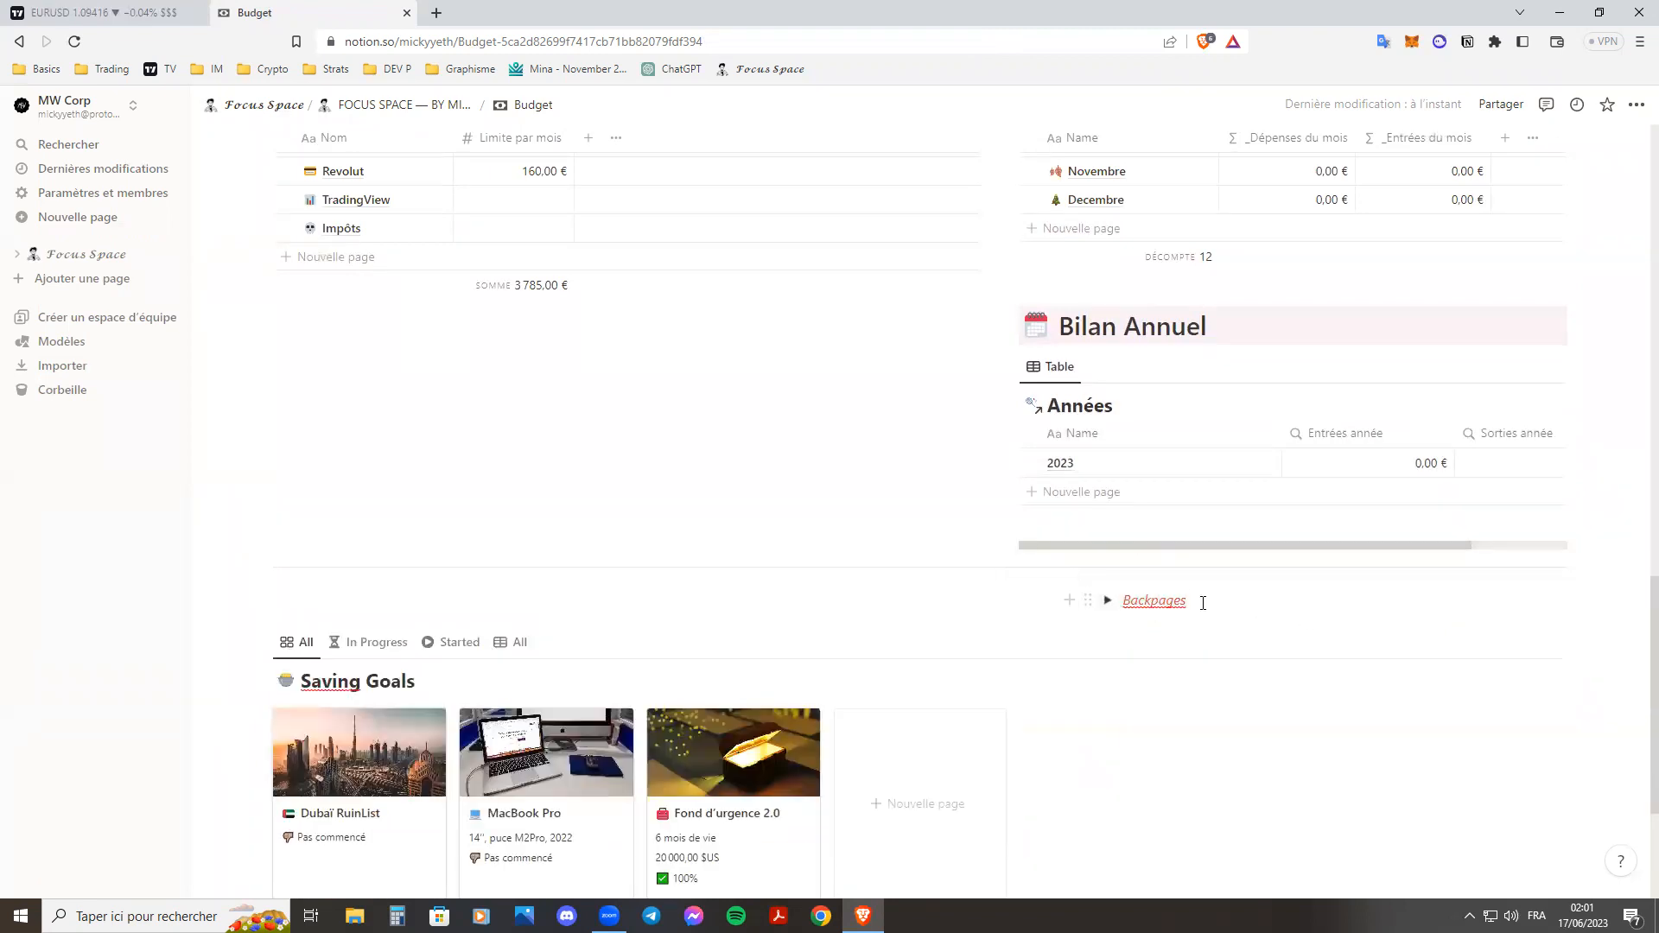
pyautogui.moveTo(1203, 603); pyautogui.dragTo(1097, 608)
pyautogui.click(1161, 600)
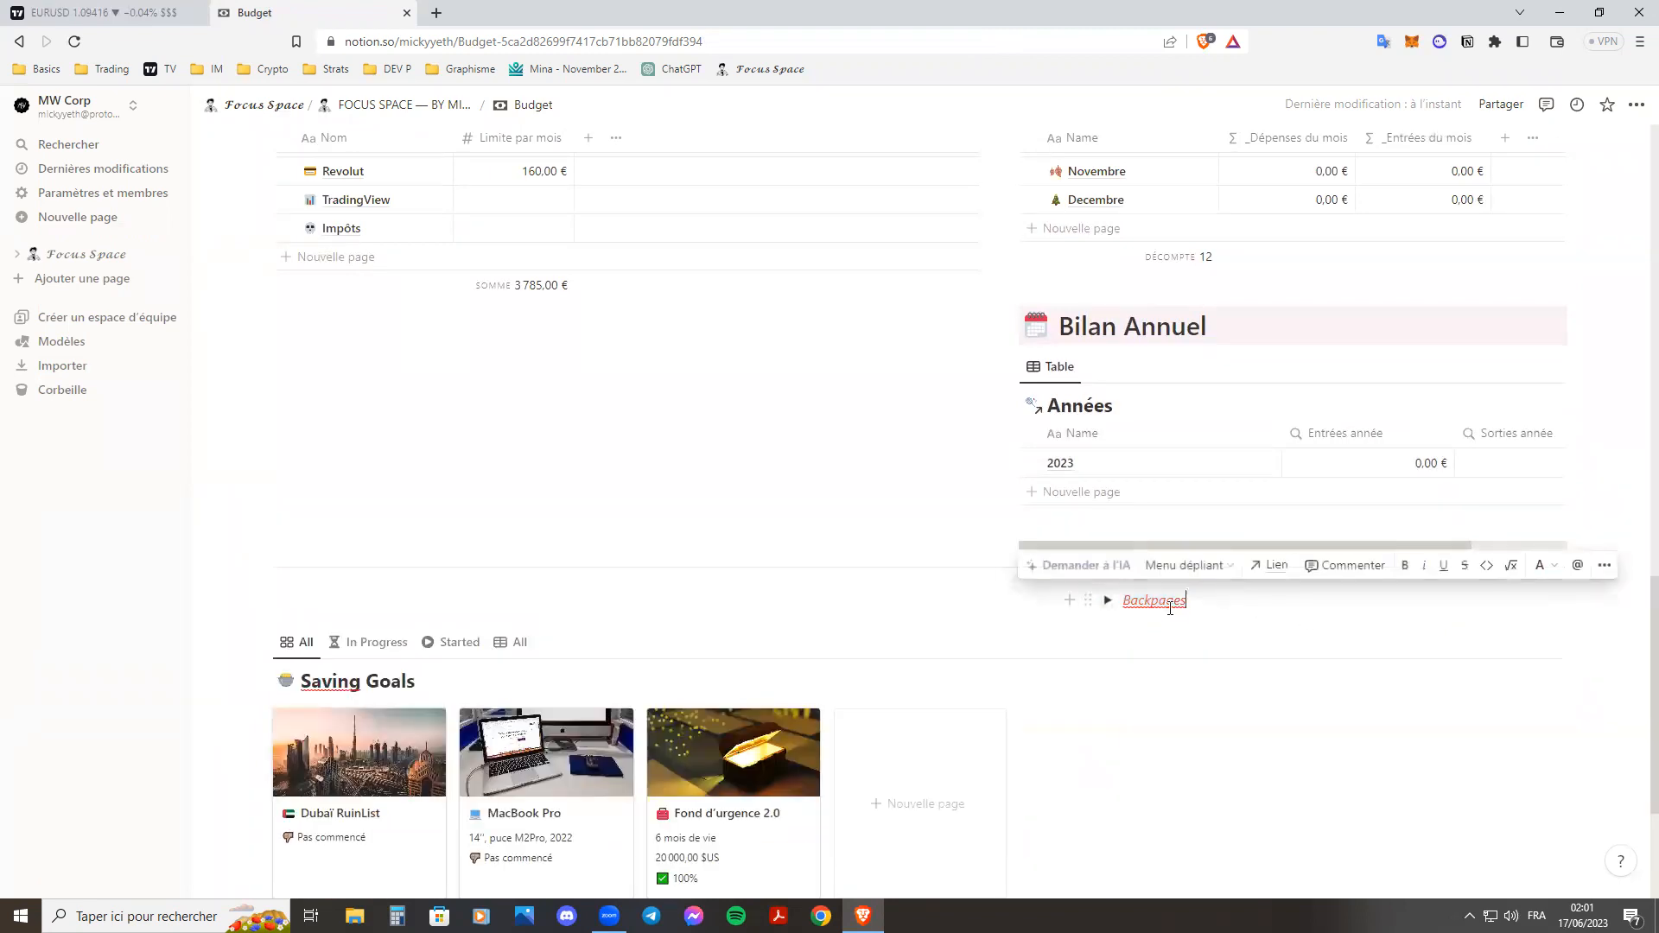
pyautogui.rightClick(1160, 602)
pyautogui.press('Escape')
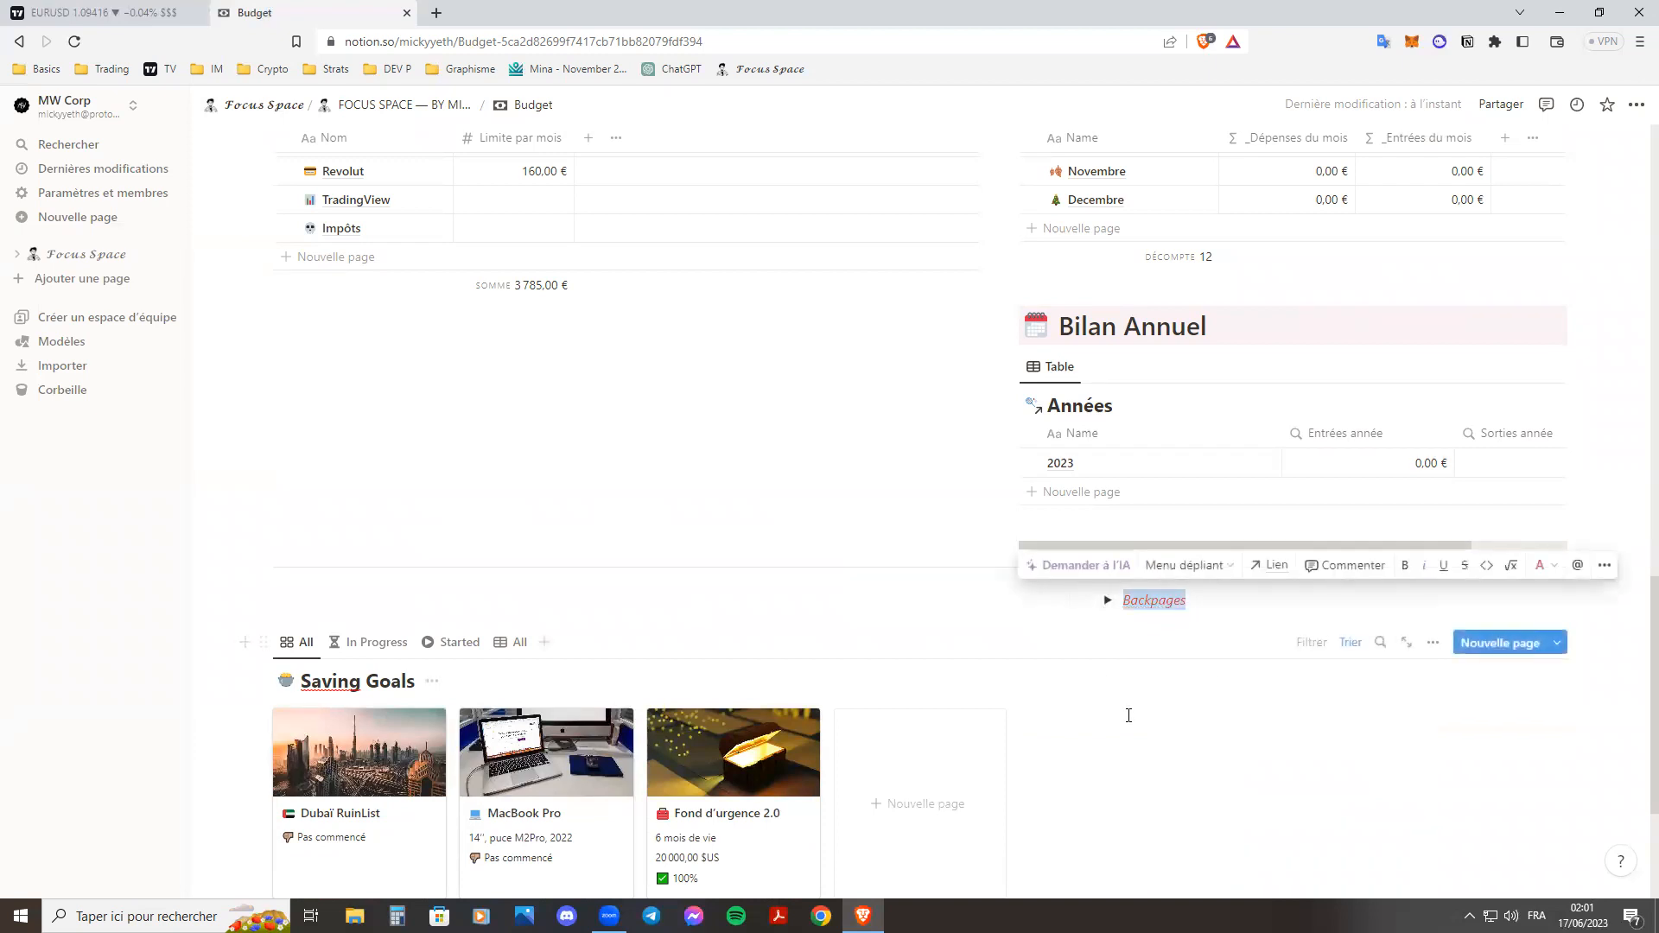
# Add a Supermarché entry to the Dépenses table with 80 € in Sorties.
pyautogui.scroll(2, 703, 548)
pyautogui.scroll(10, 719, 571)
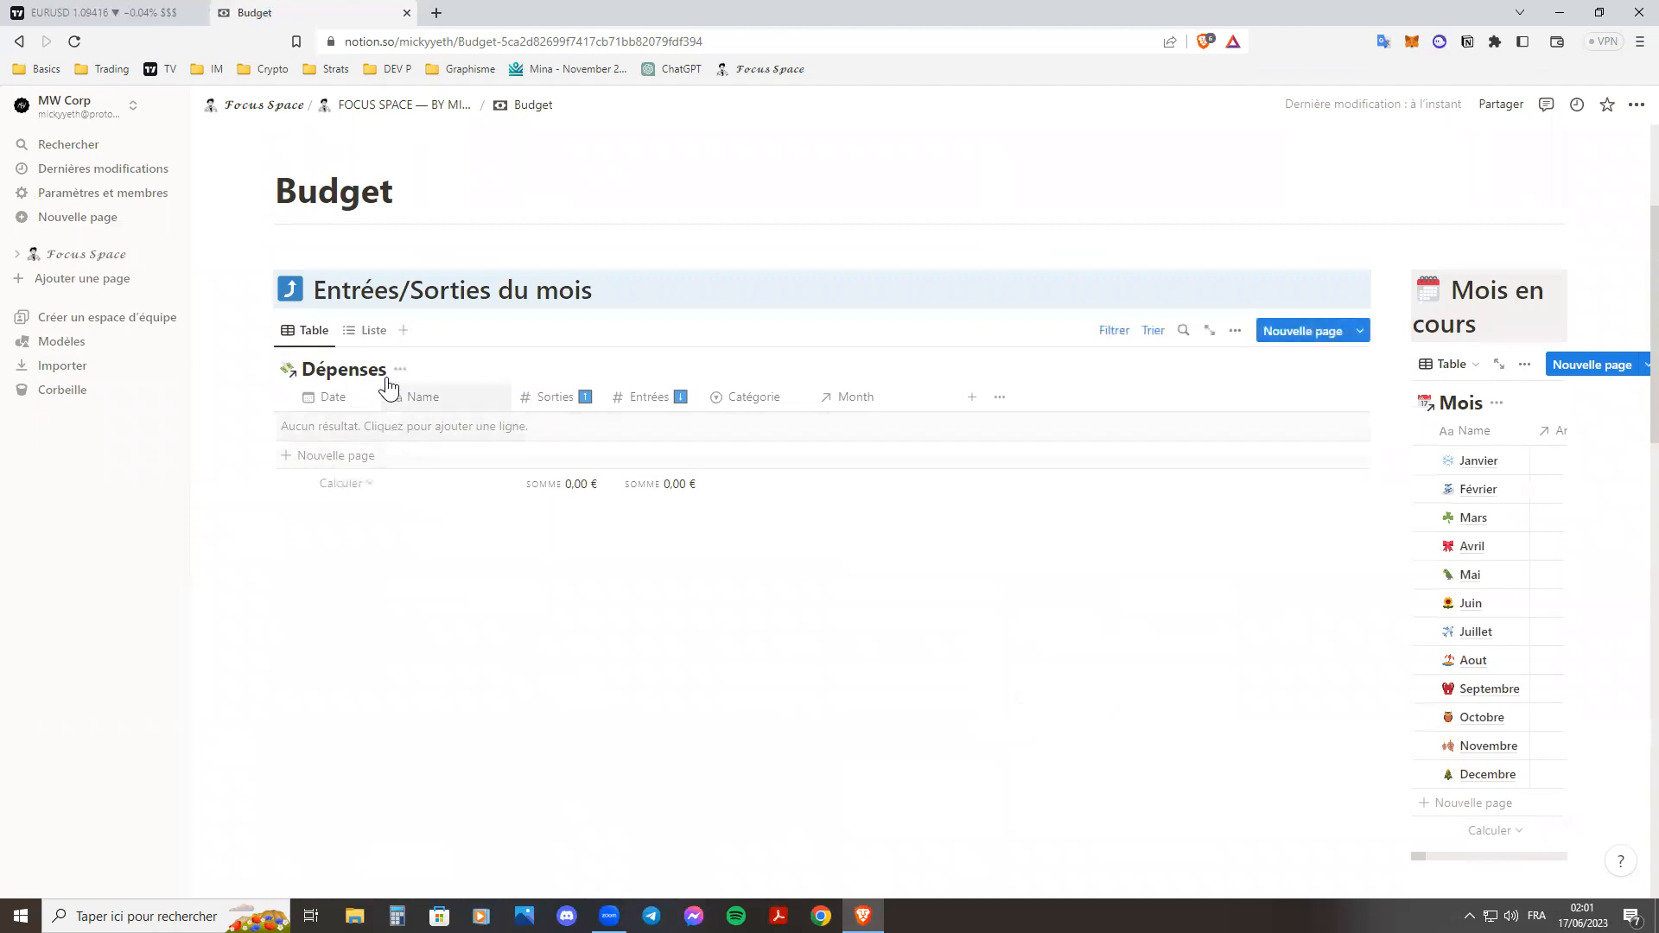
pyautogui.click(359, 331)
pyautogui.click(313, 335)
pyautogui.click(359, 427)
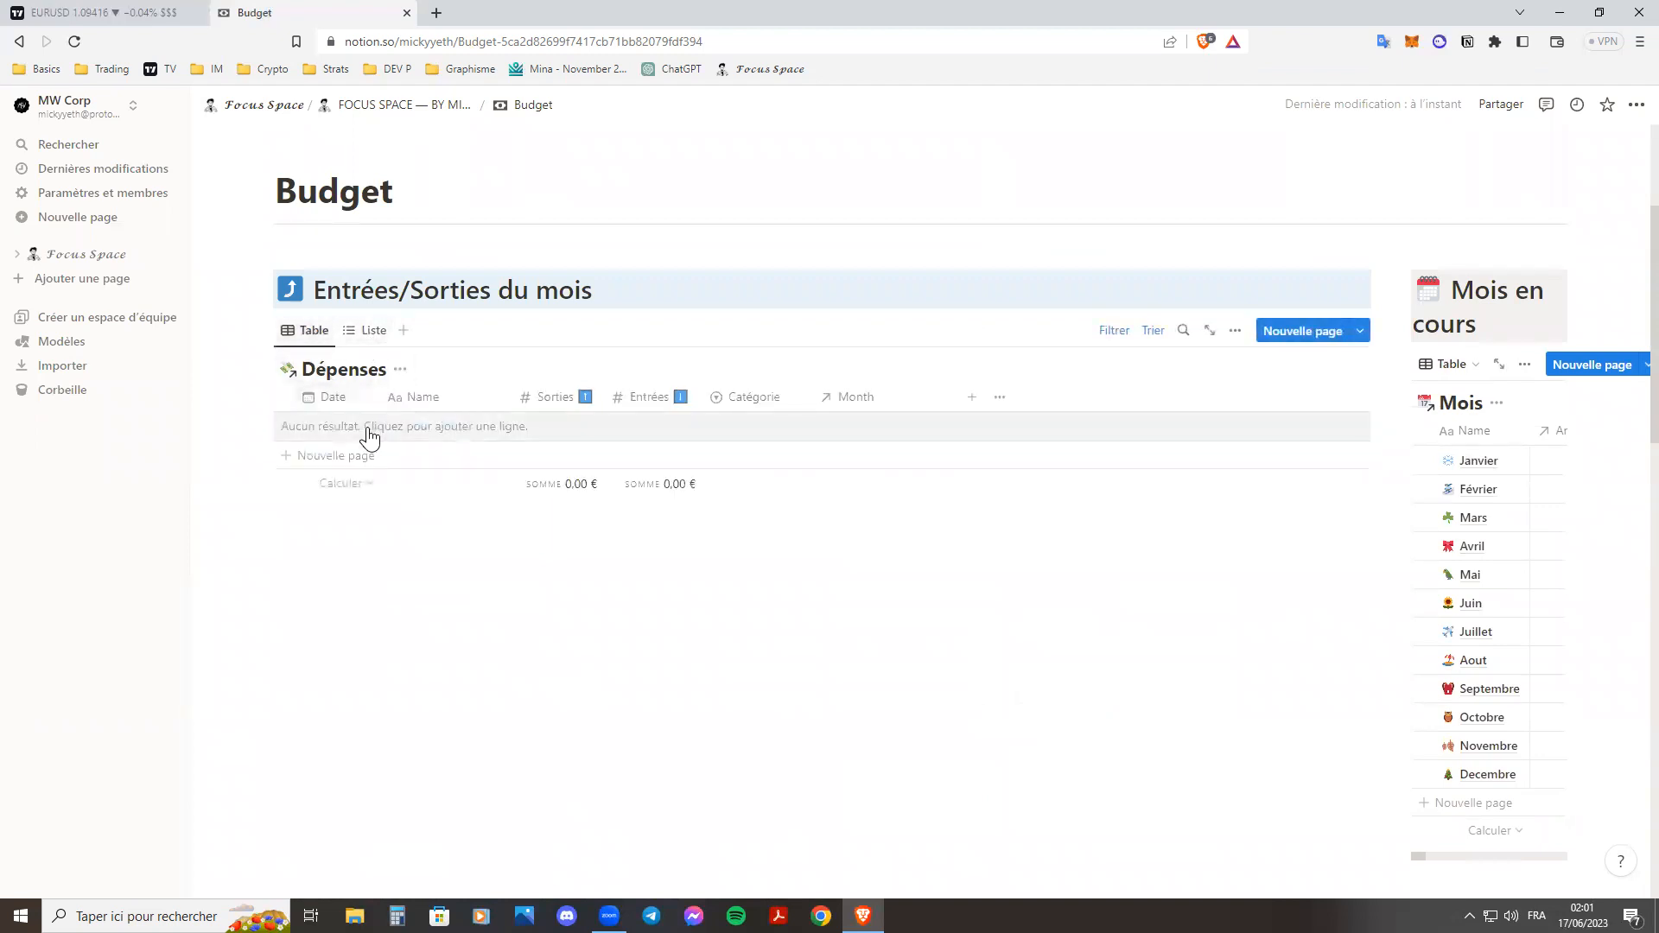
pyautogui.write('Supermarché')
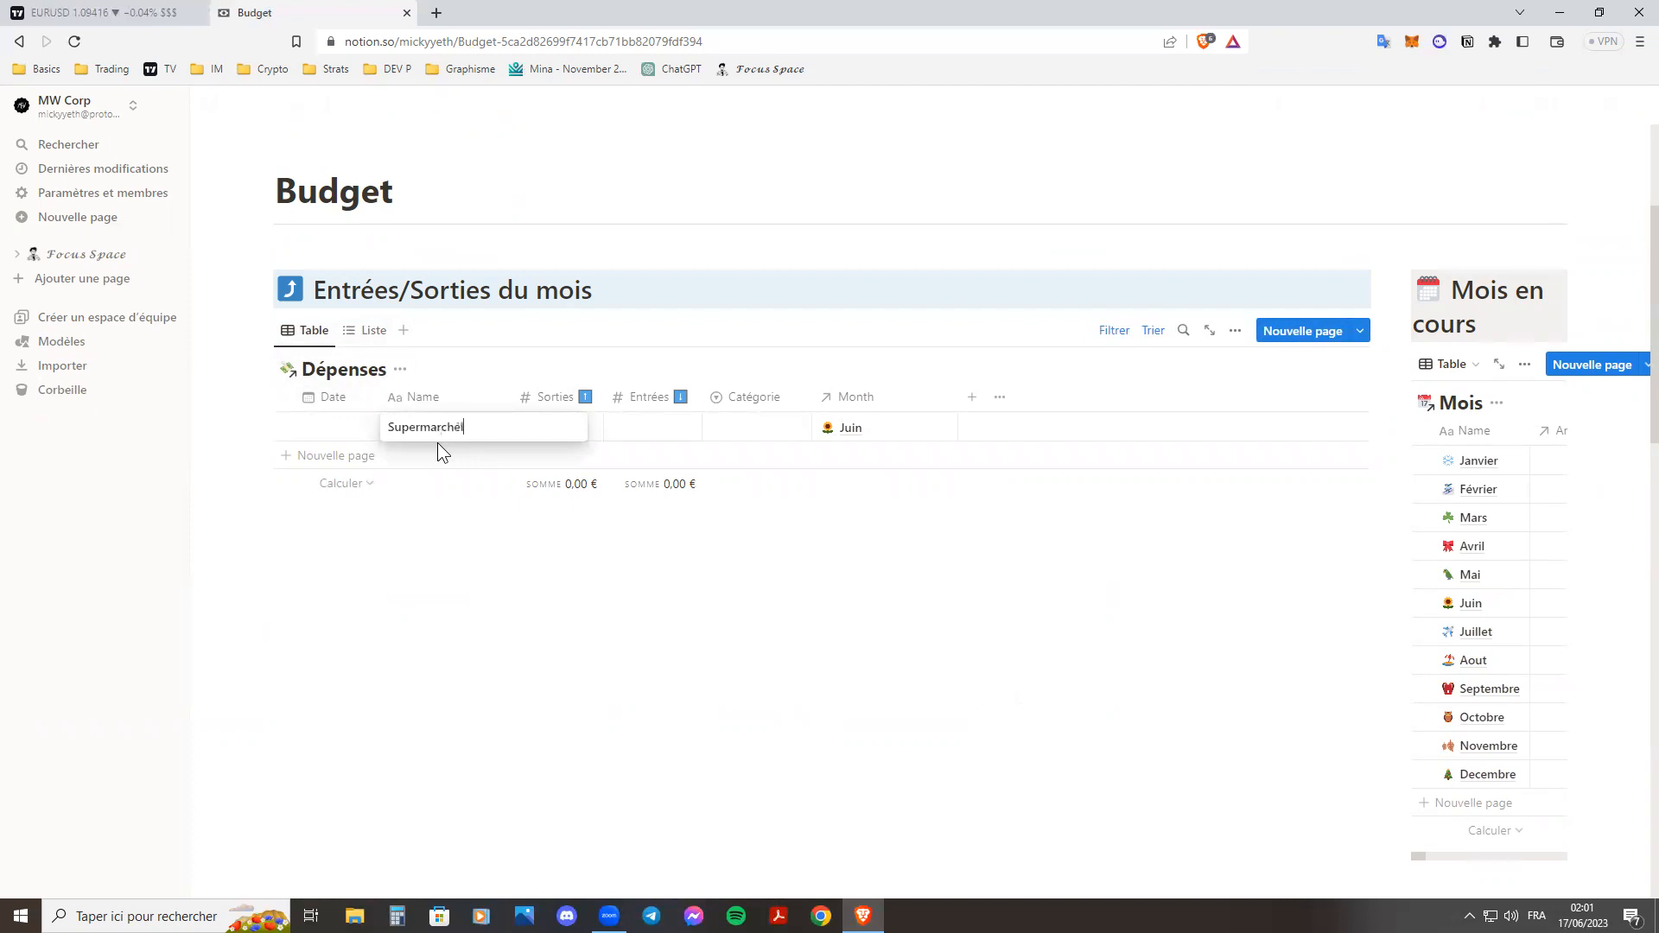
pyautogui.press('Tab')
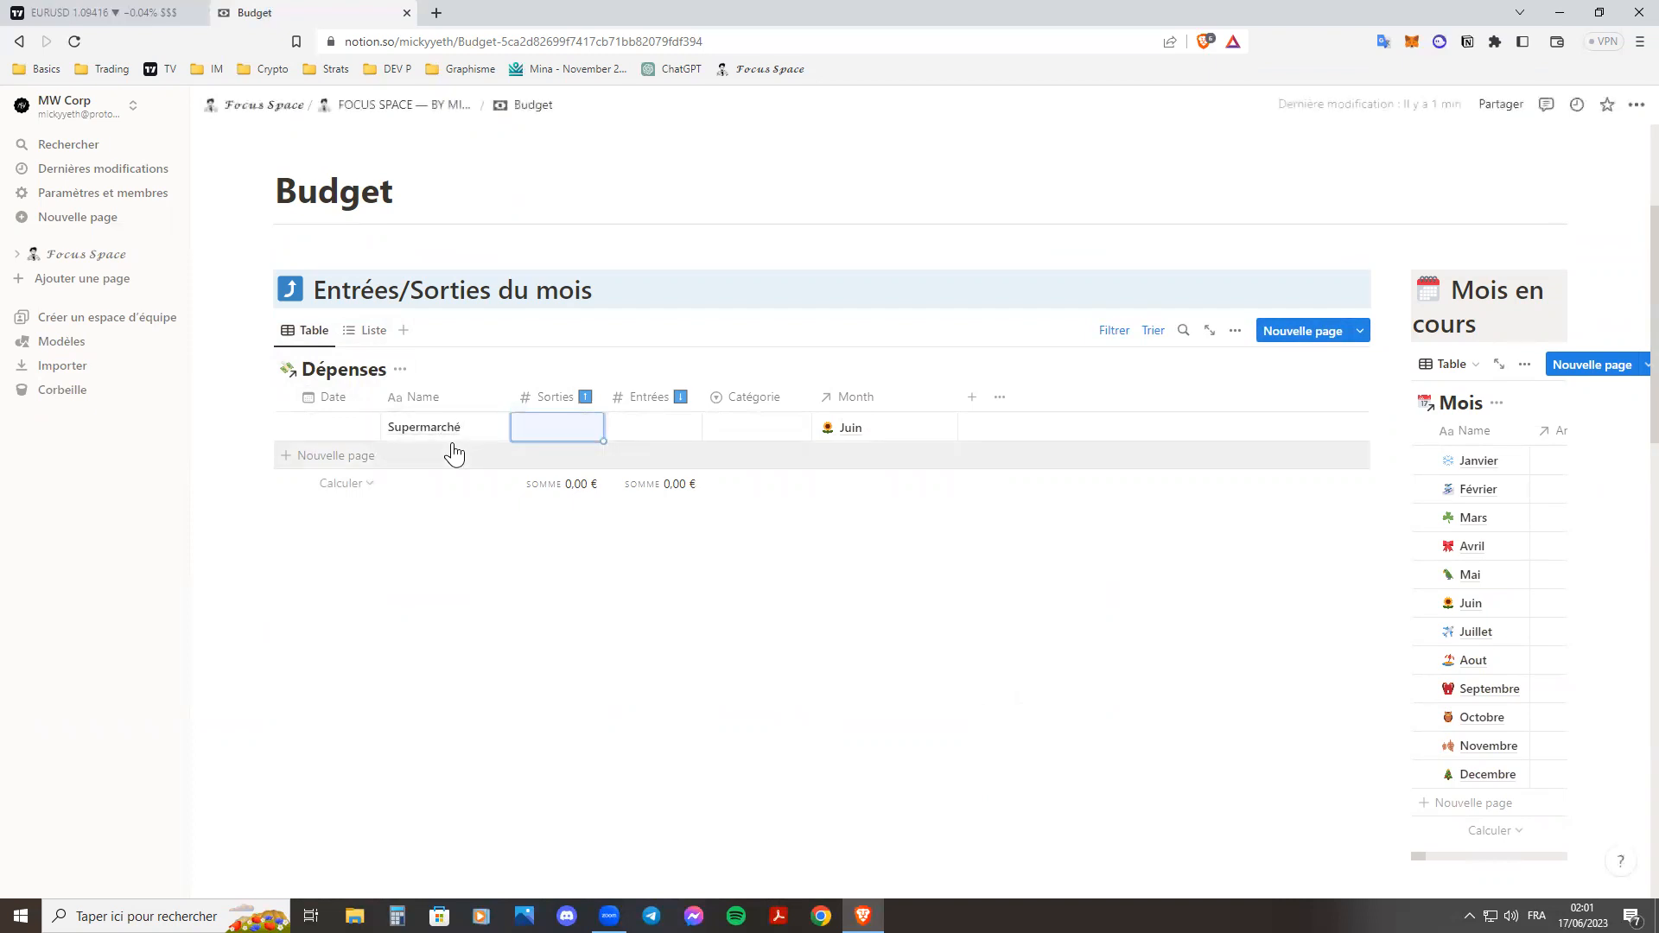
pyautogui.write('80')
pyautogui.press('Return')
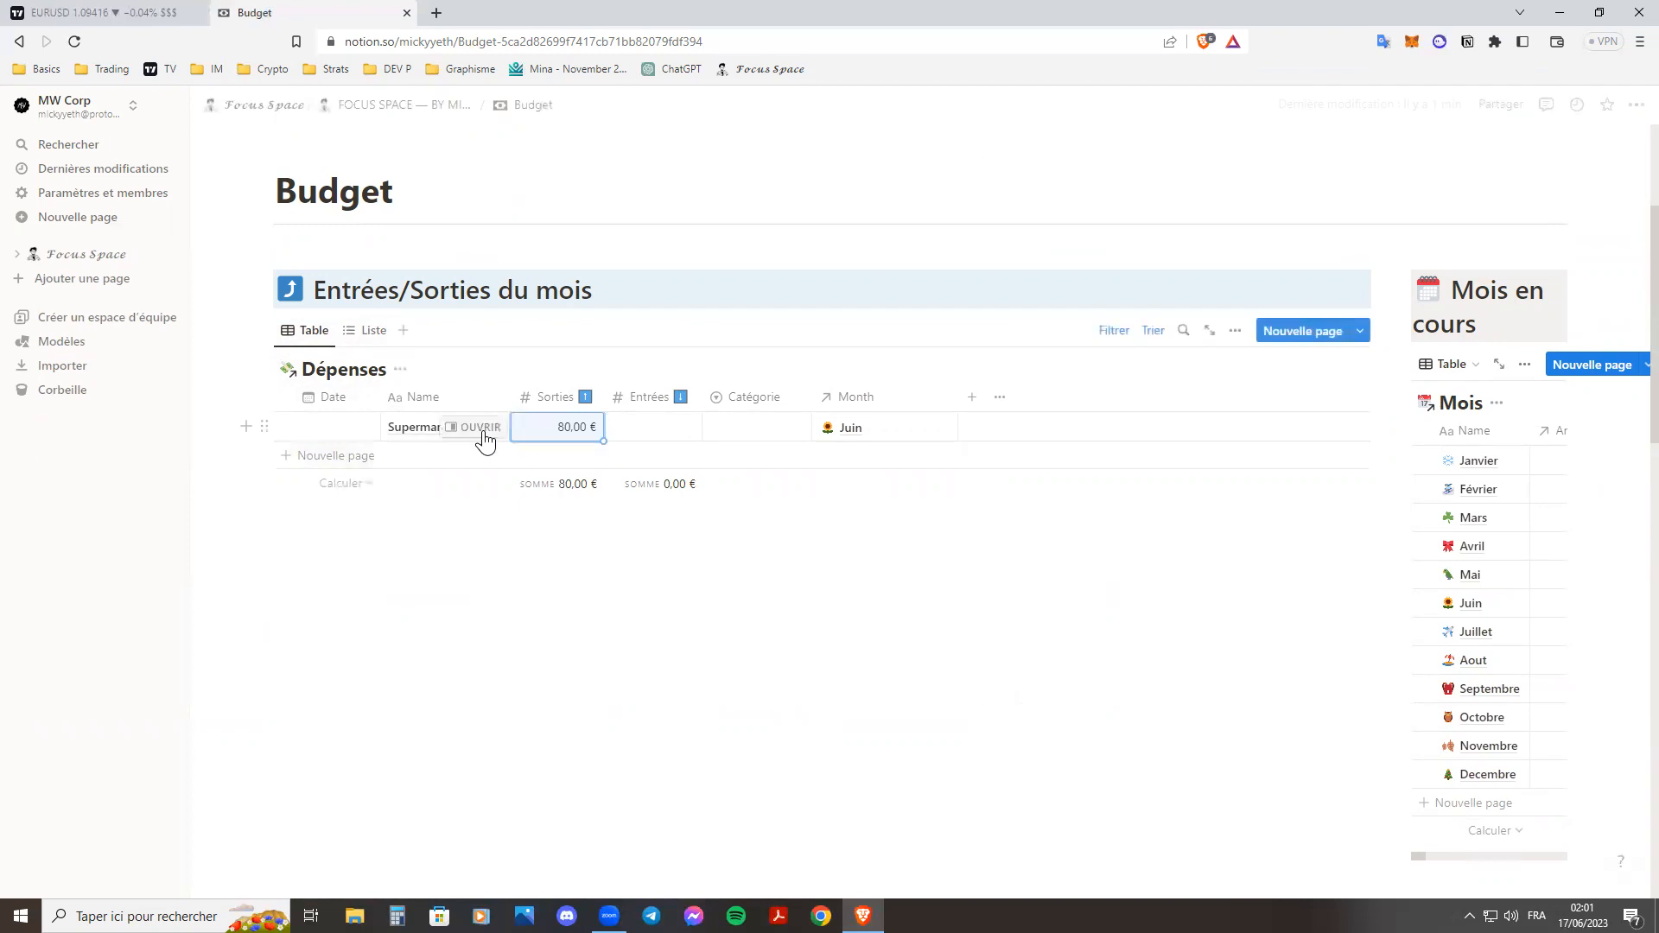
# Set the Supermarché entry's Catégorie to Bouffe.
pyautogui.click(757, 448)
pyautogui.click(757, 437)
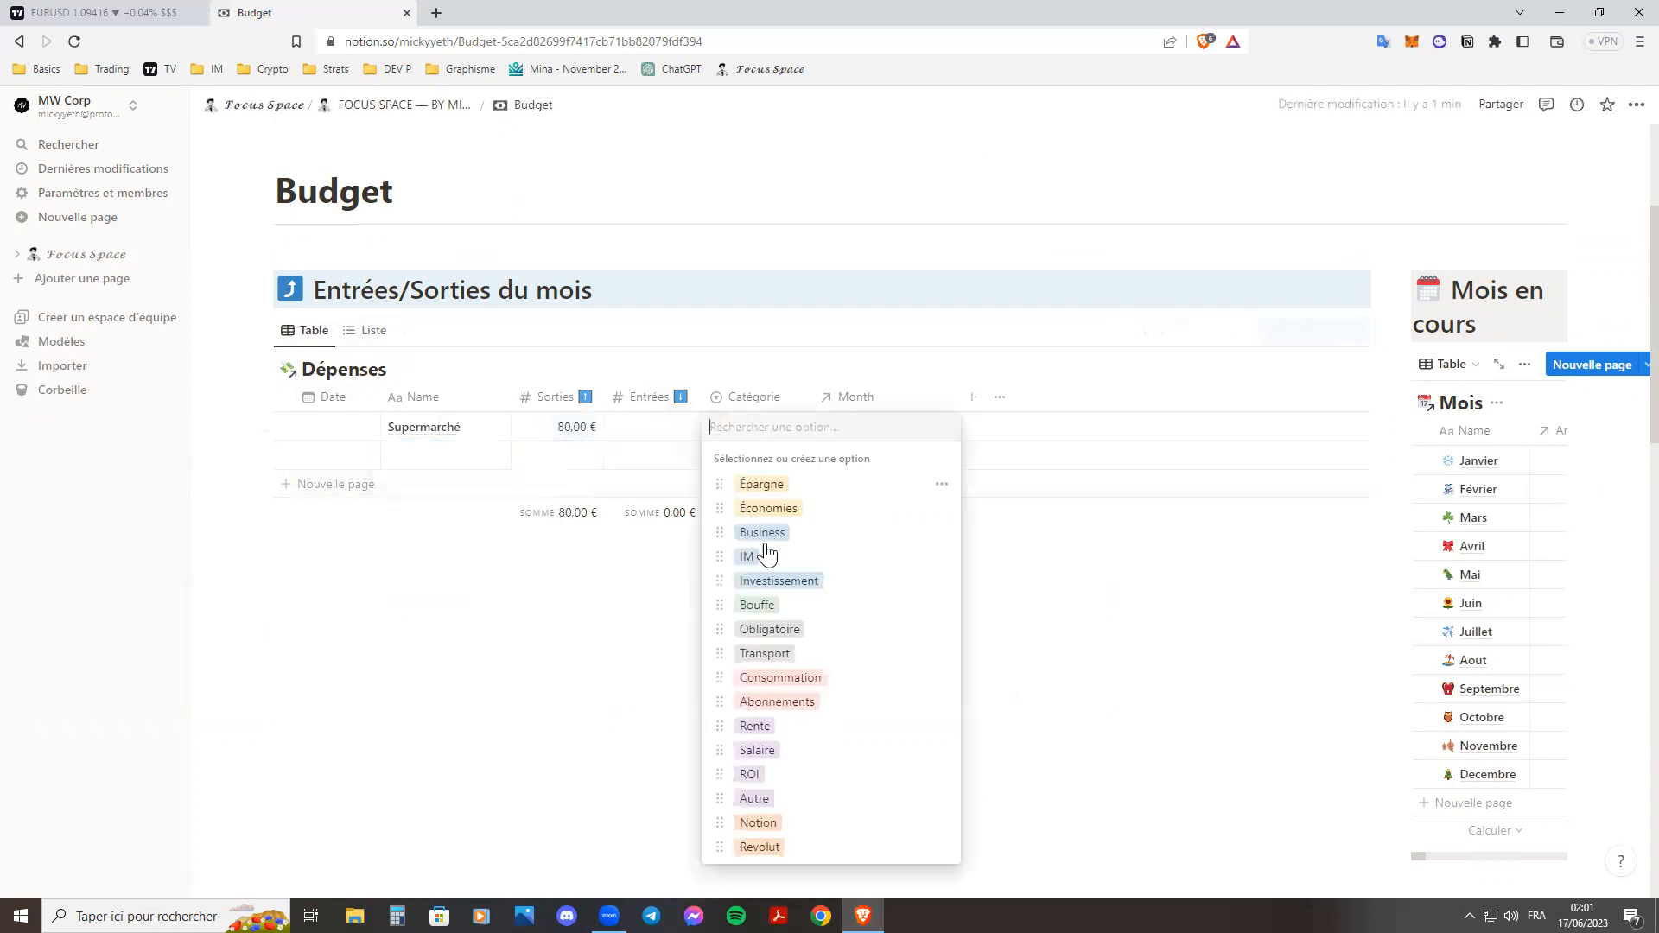
pyautogui.click(757, 605)
pyautogui.click(763, 431)
pyautogui.click(1046, 641)
# Examine the available Catégorie options and the edit settings of the Notion option, leaving them as they are.
pyautogui.scroll(-8, 1045, 641)
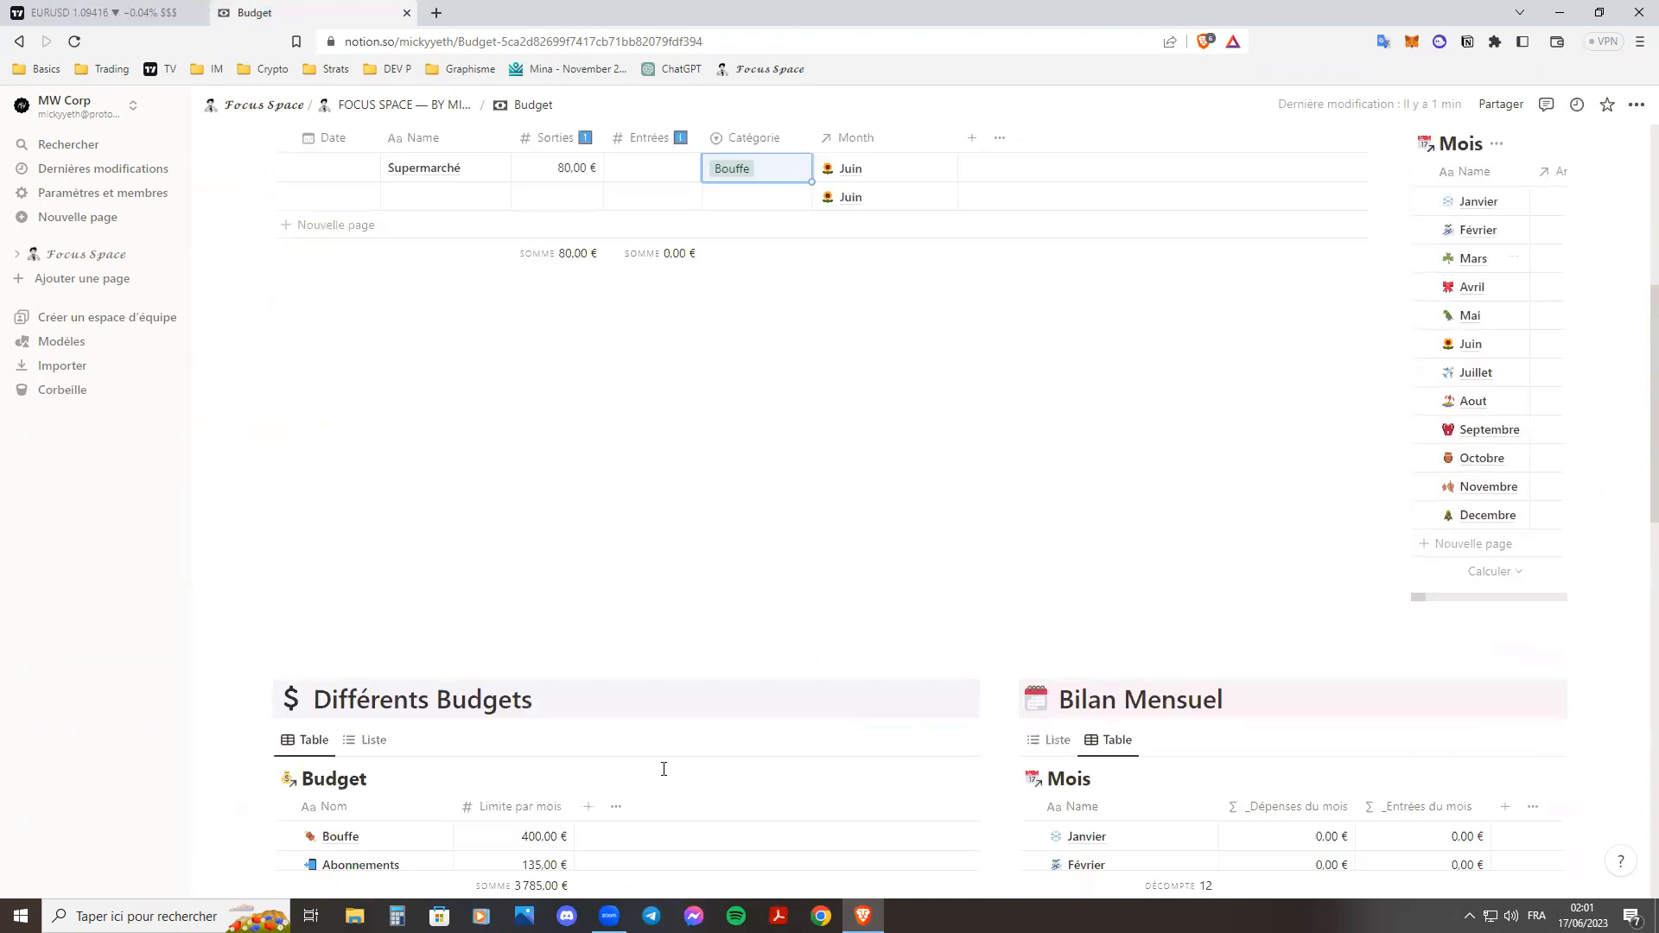
pyautogui.scroll(7, 827, 377)
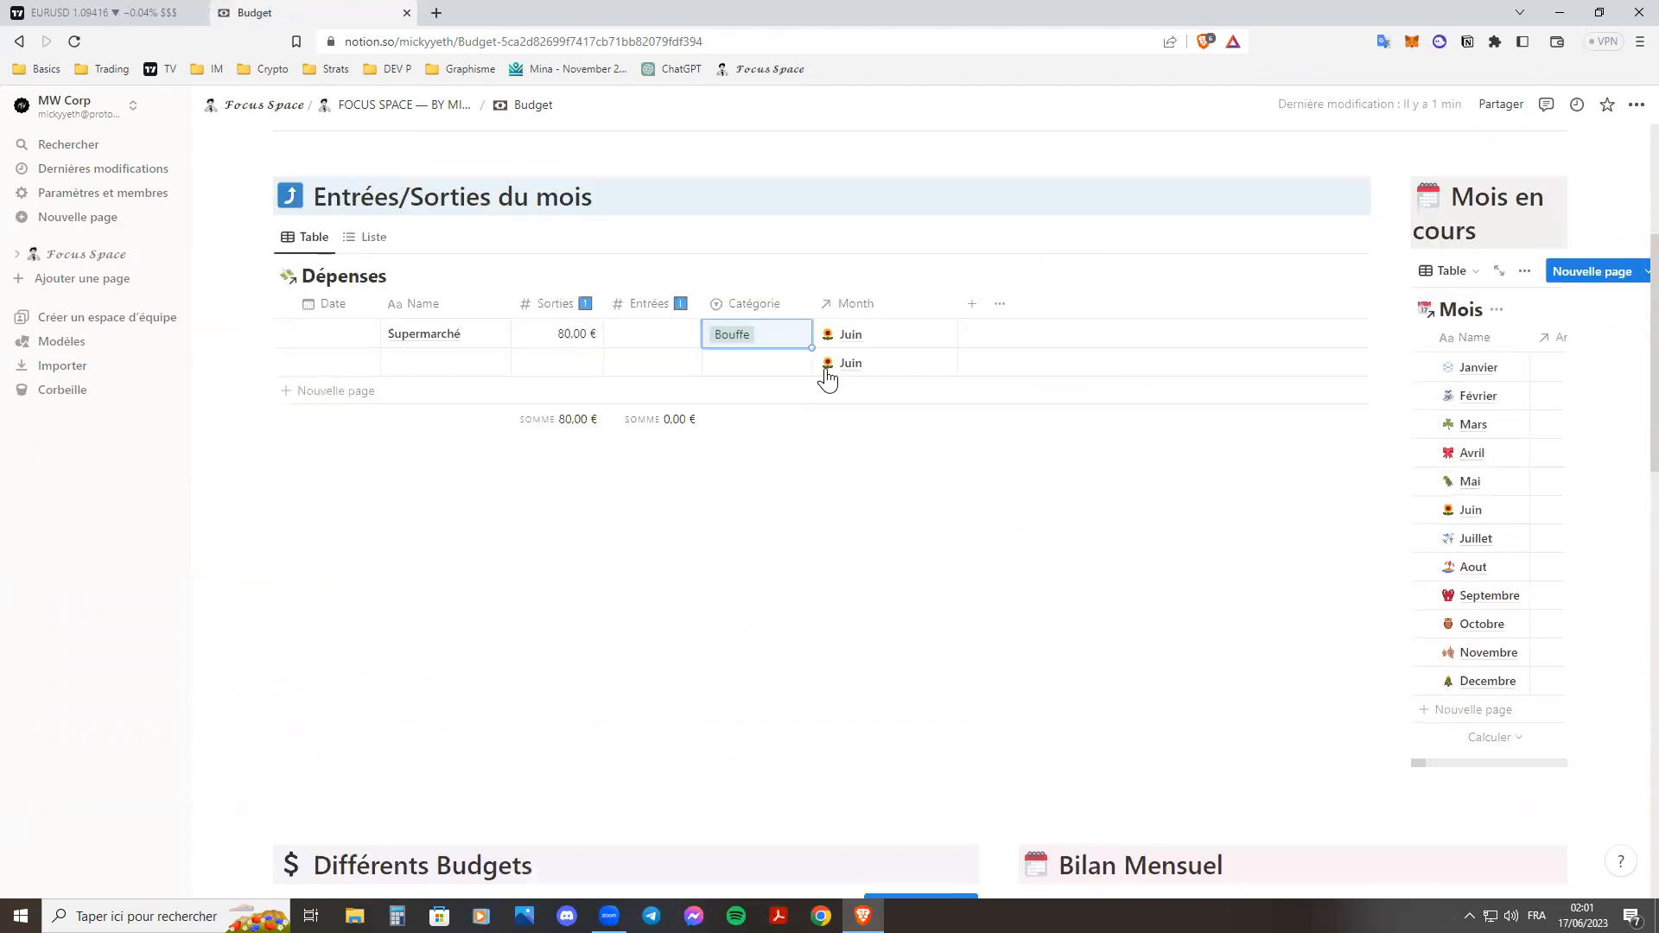
pyautogui.click(760, 337)
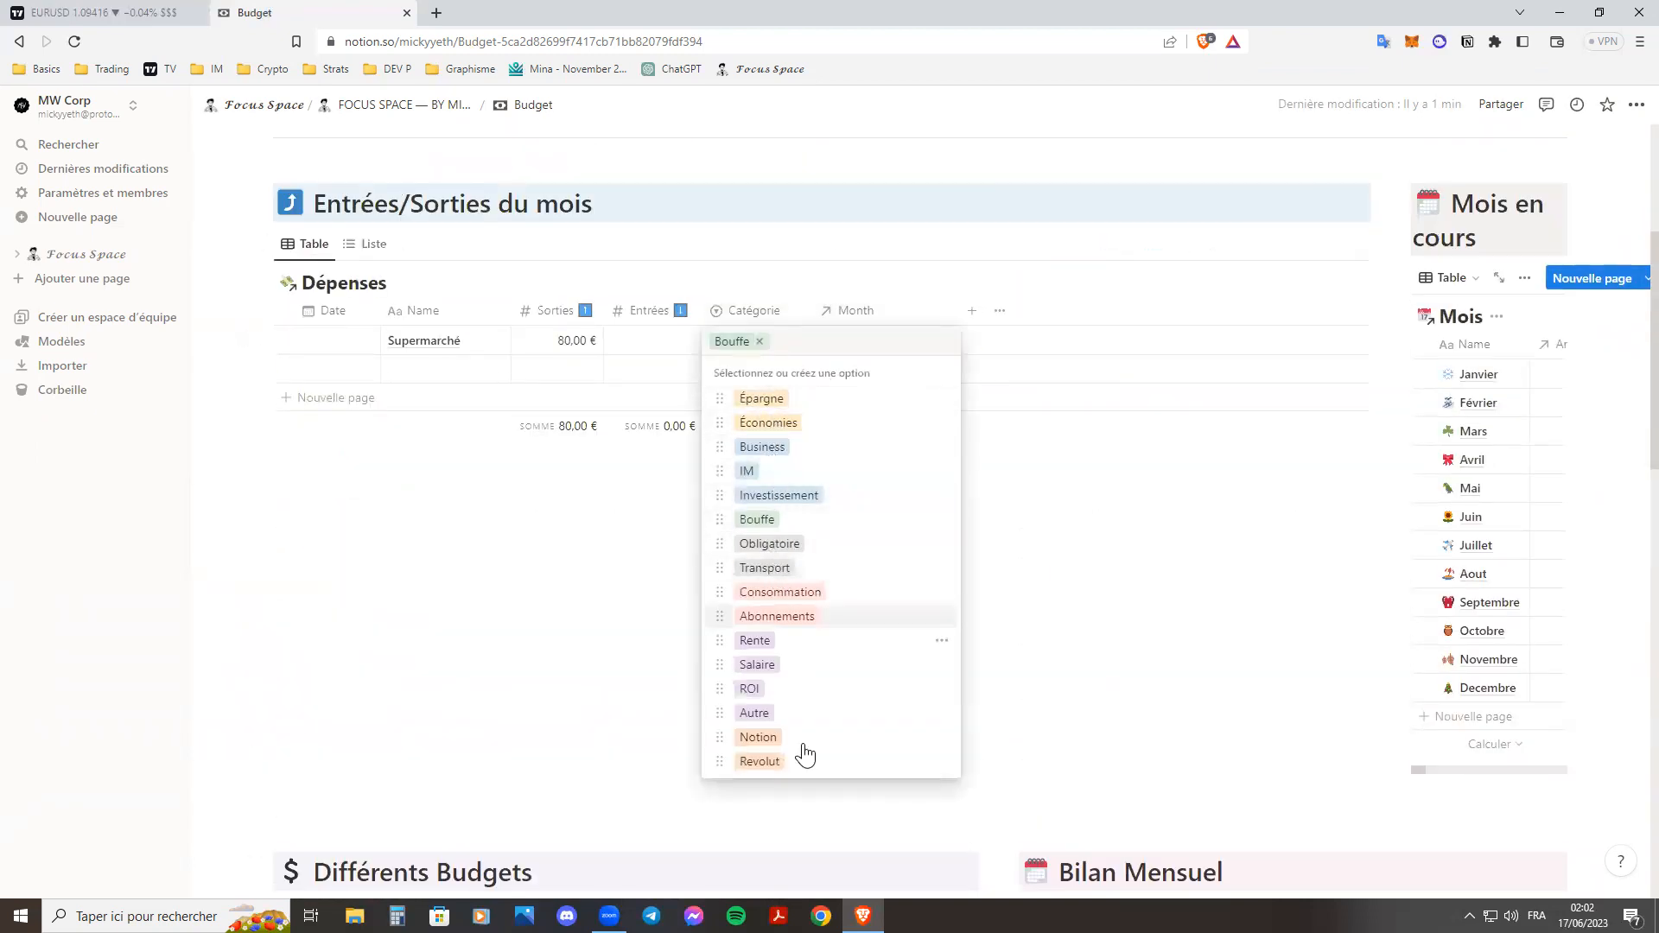
pyautogui.click(942, 737)
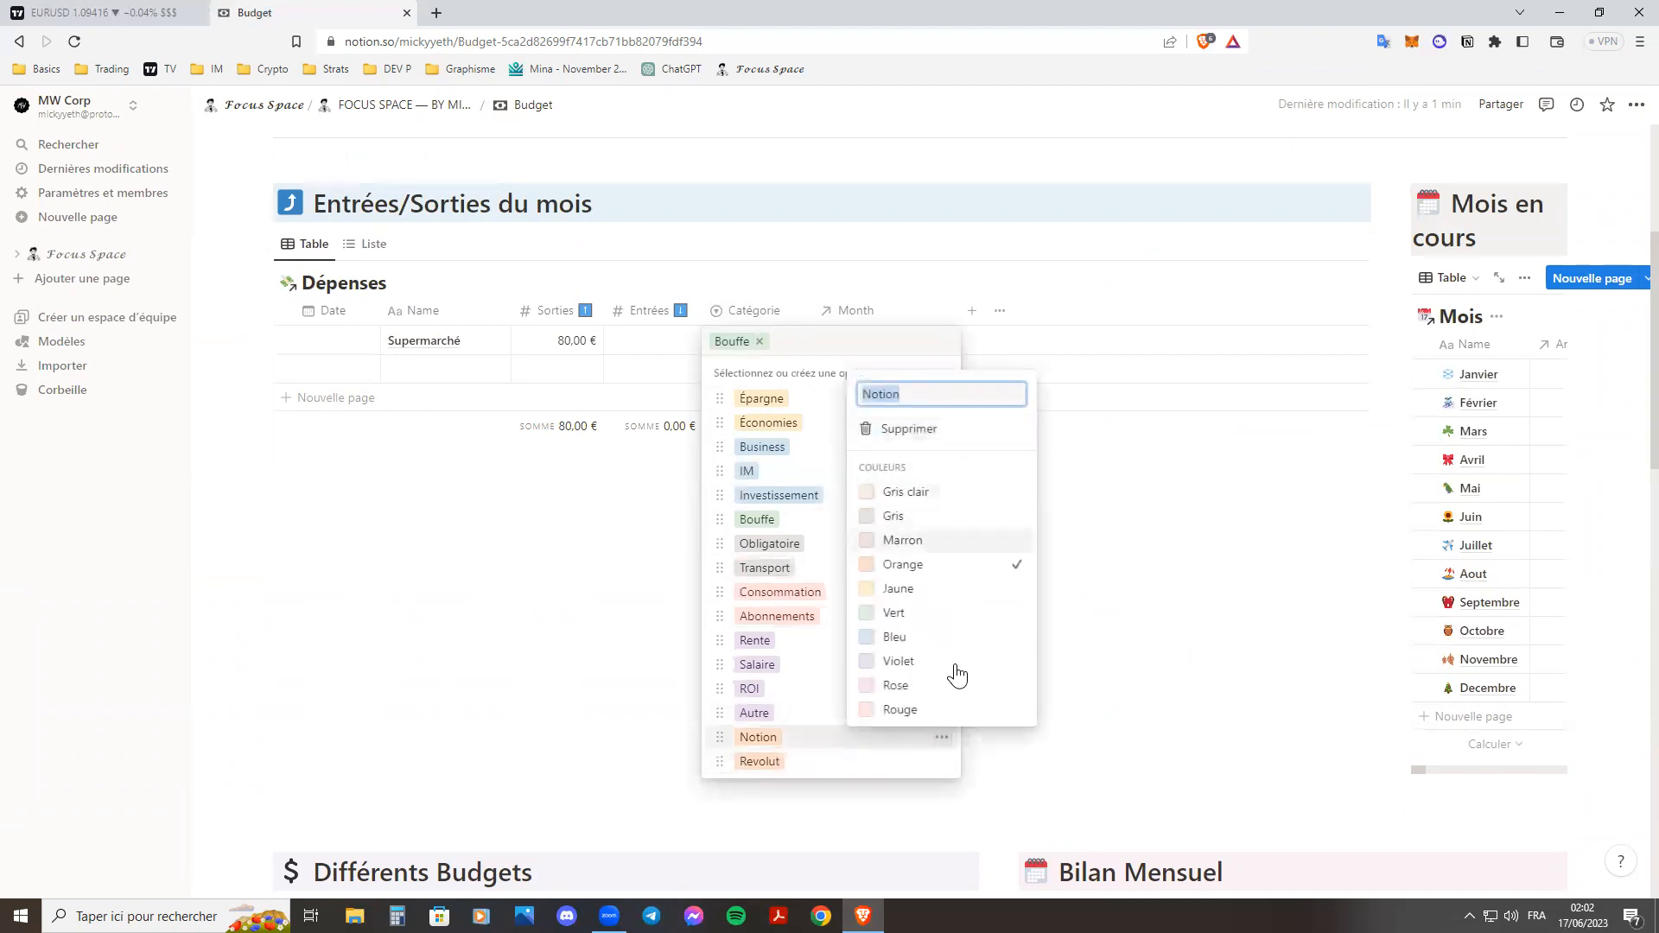
pyautogui.click(824, 750)
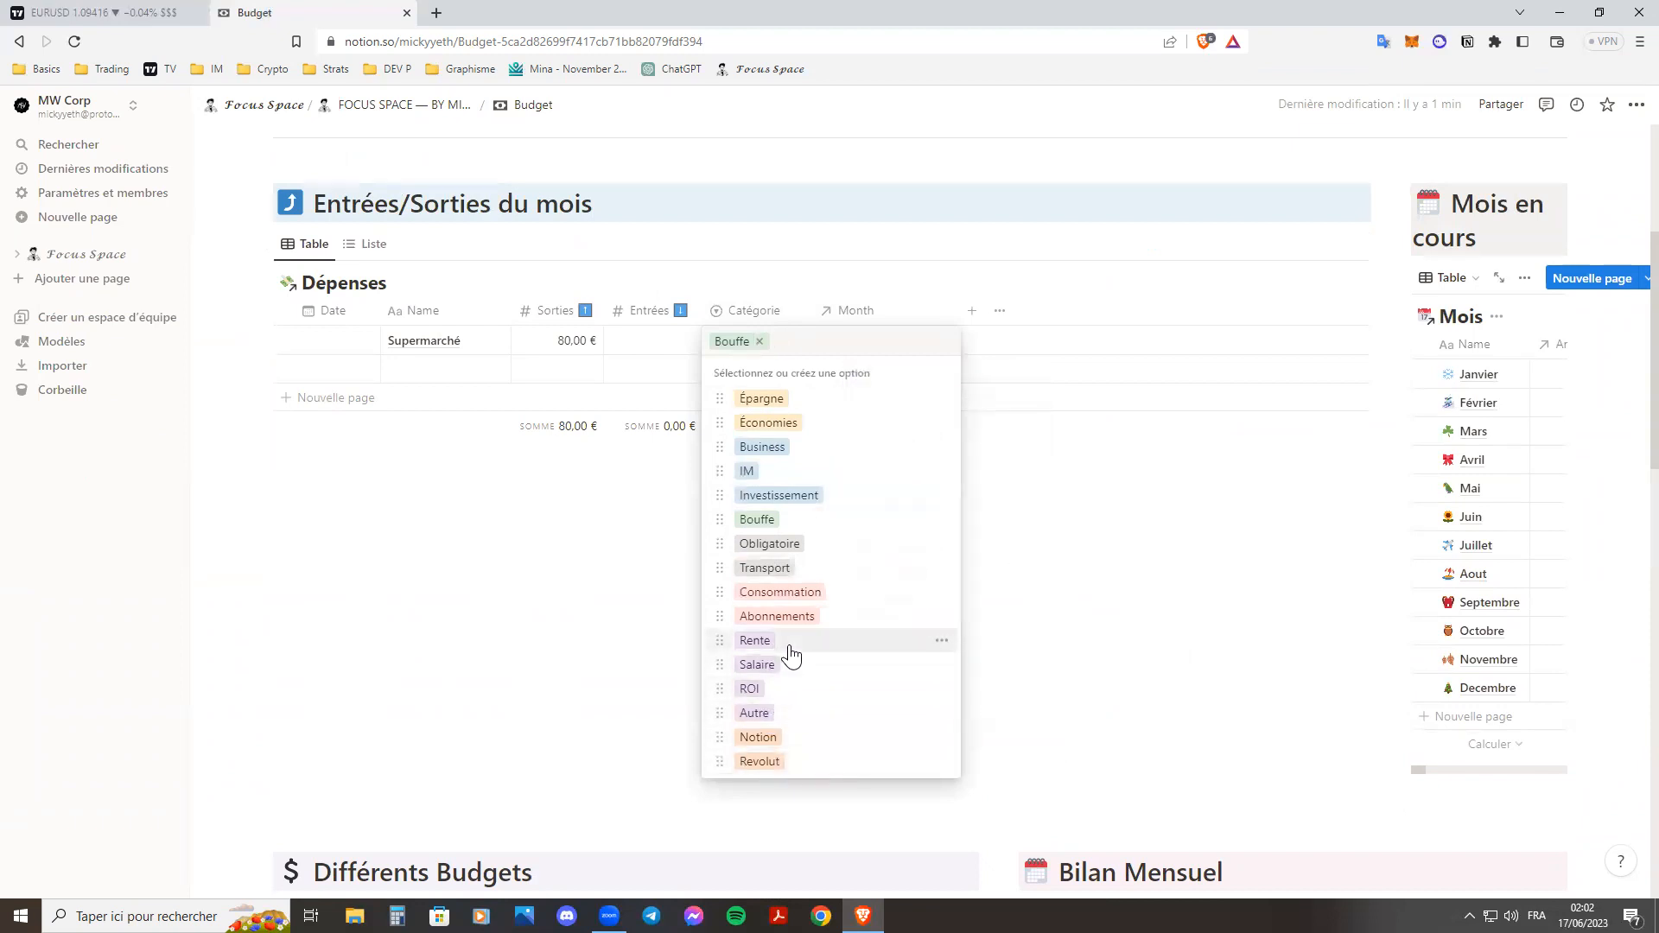
pyautogui.press('Escape')
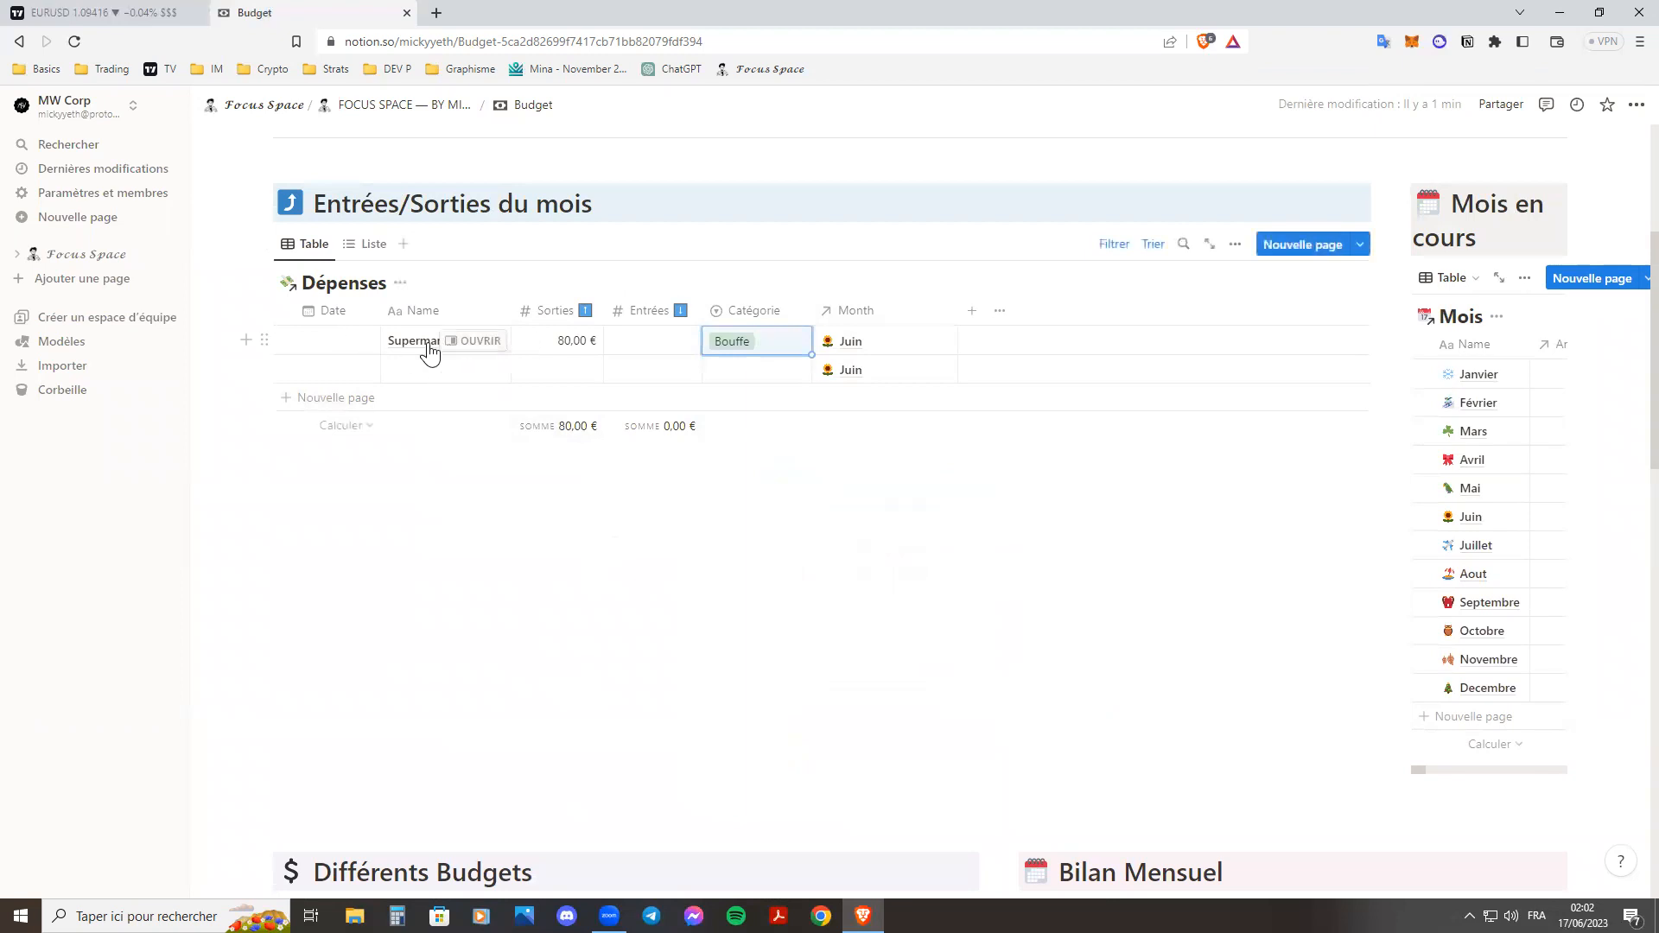
# Date the Supermarché entry 14/06/2023 and sort the Dépenses table by Date in descending order.
pyautogui.click(328, 340)
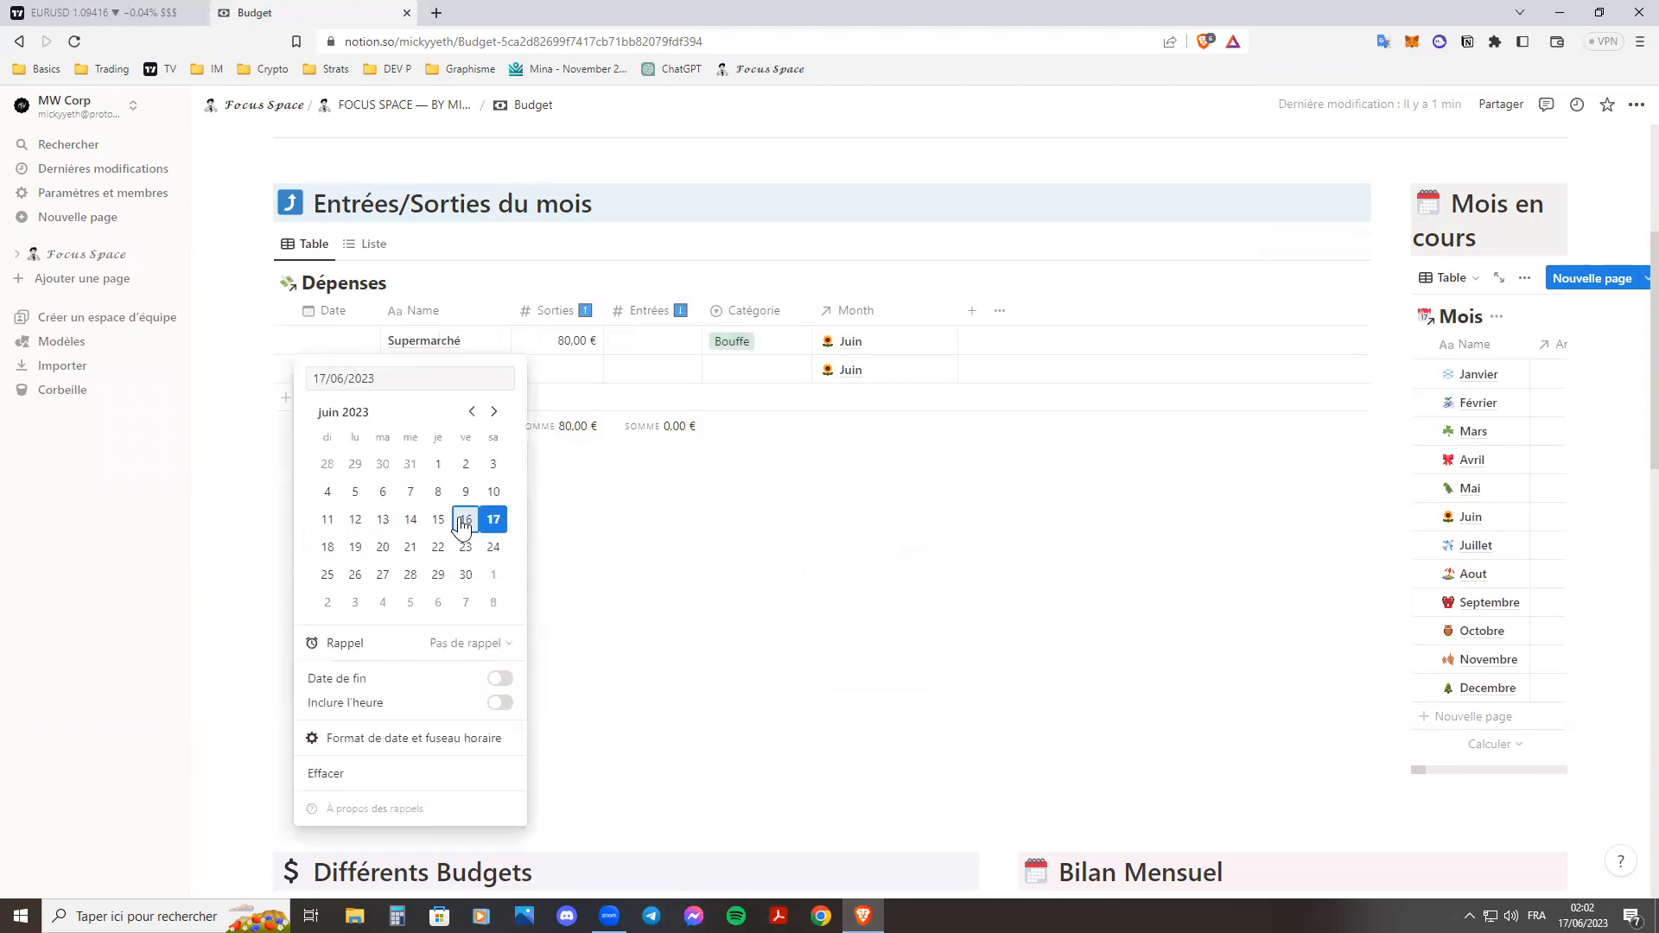
pyautogui.click(410, 520)
pyautogui.press('Escape')
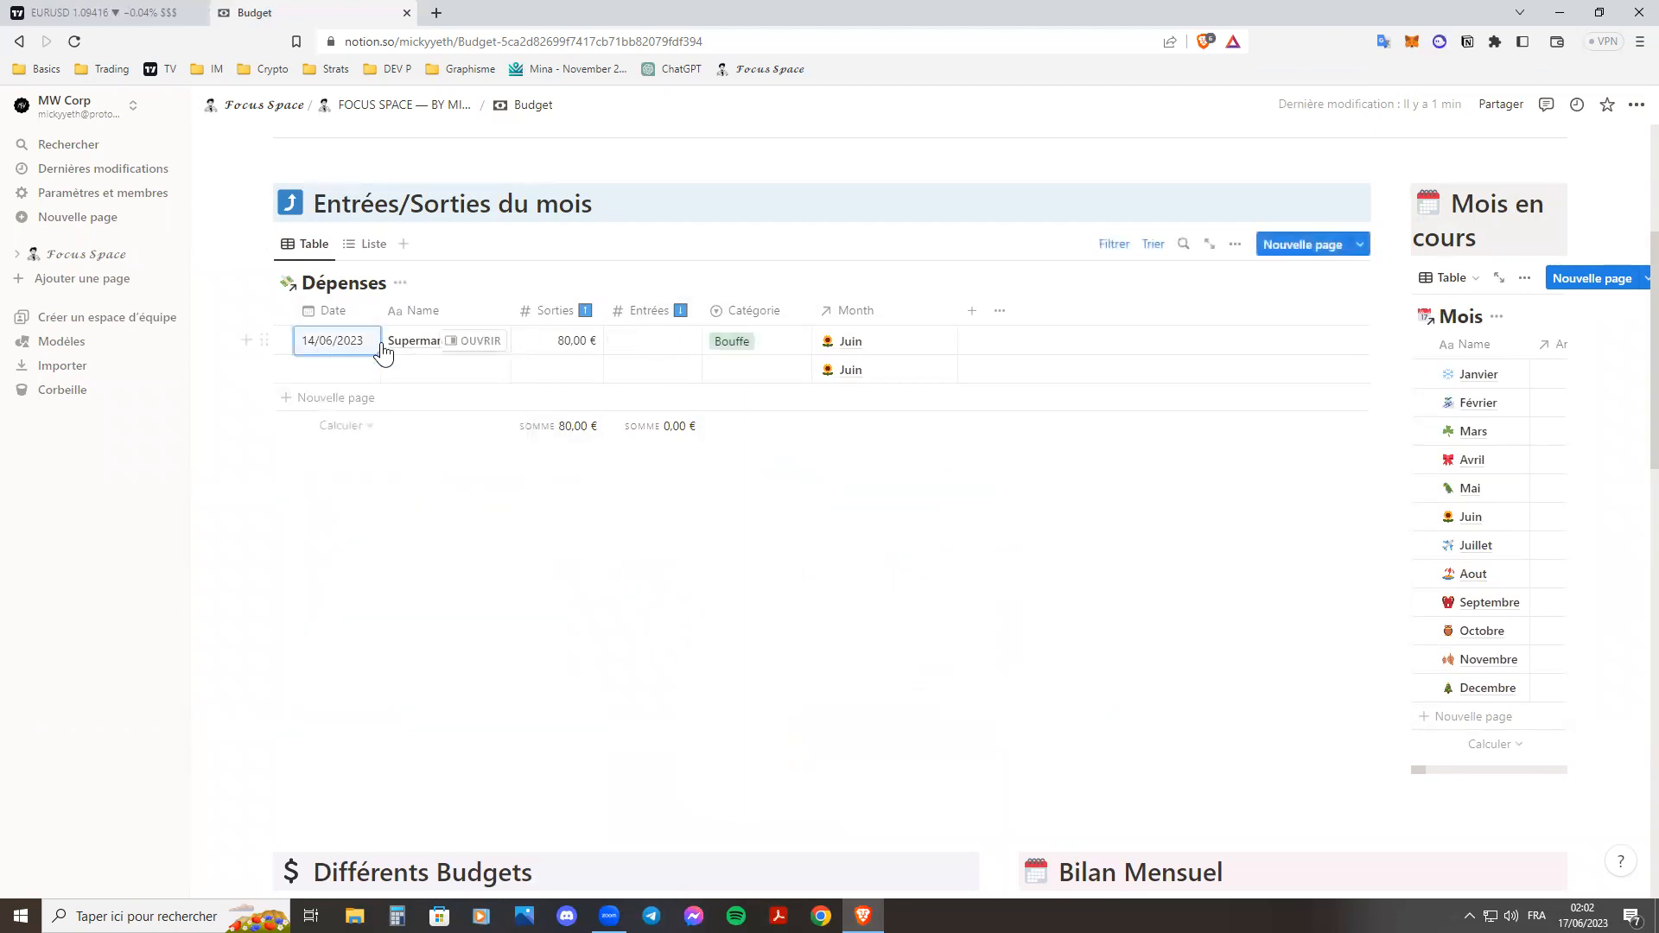
pyautogui.click(328, 313)
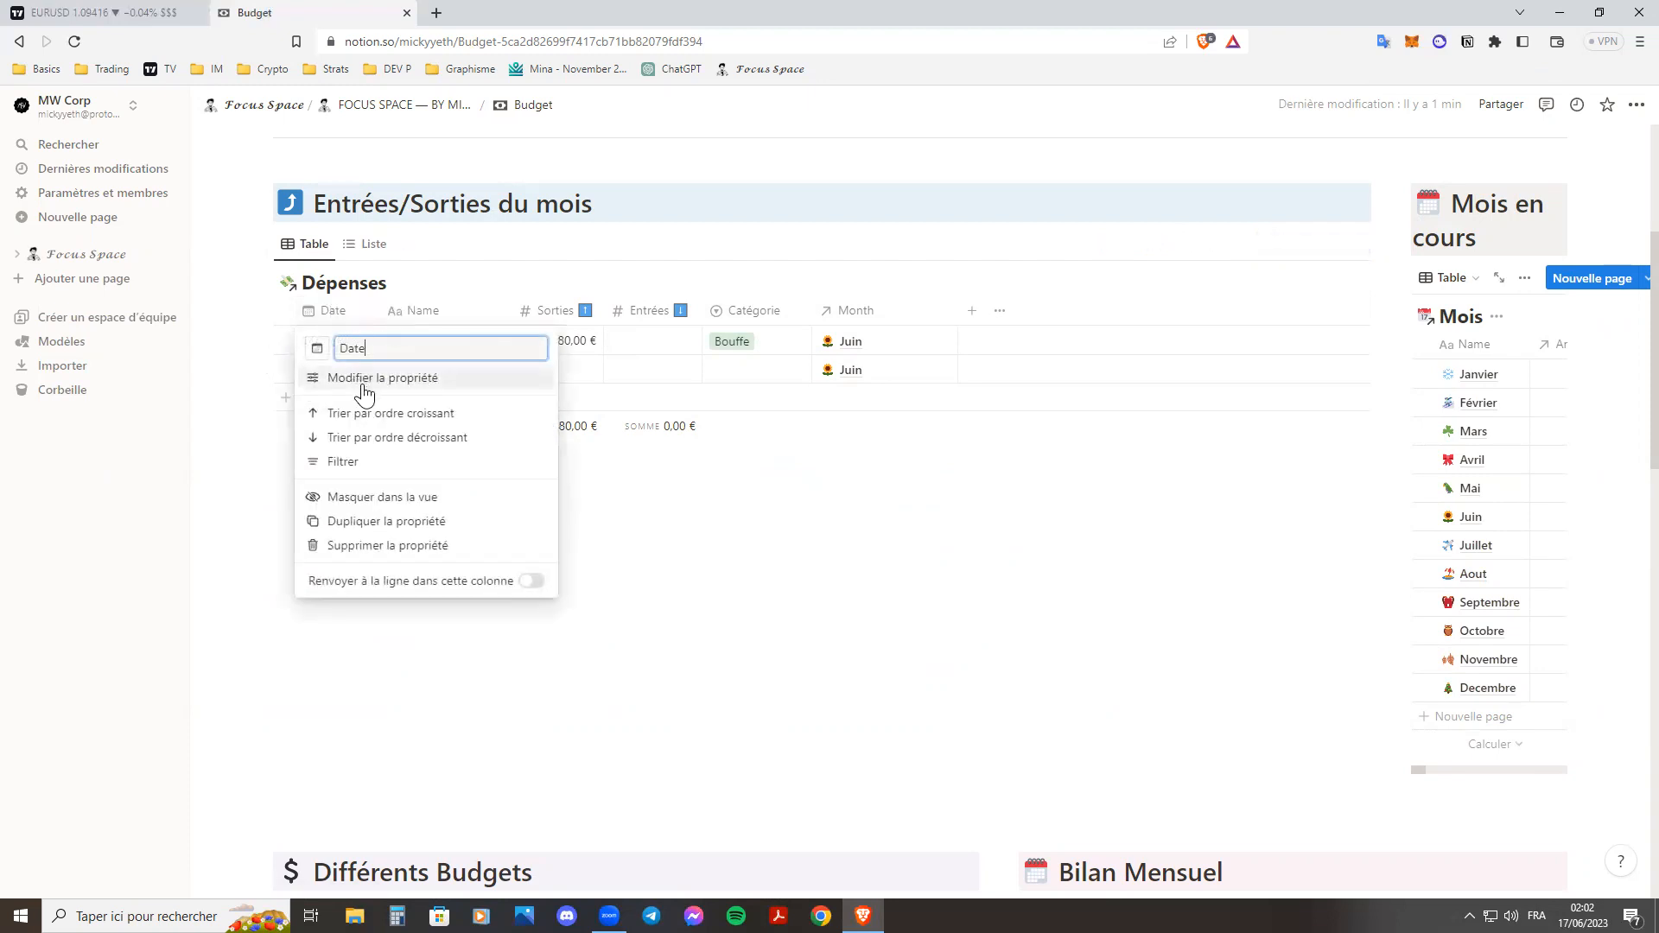
pyautogui.click(386, 437)
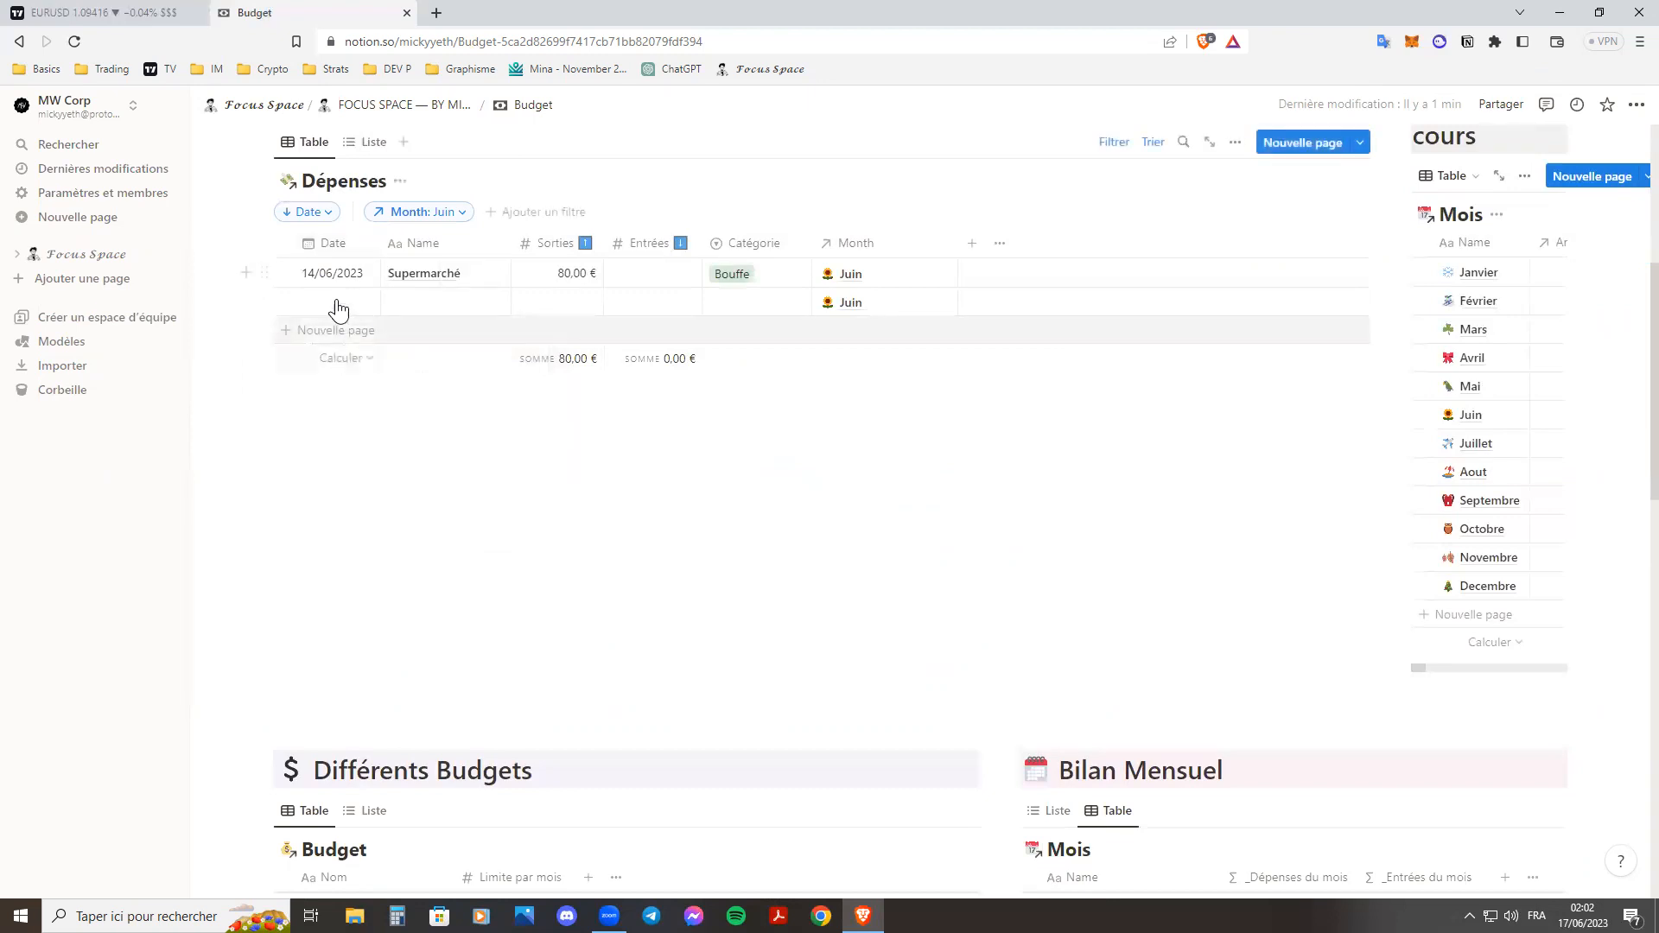
# Examine the Month filter on Dépenses and the budget details on the Juin page, and close the page.
pyautogui.scroll(3, 377, 296)
pyautogui.click(445, 384)
pyautogui.click(359, 443)
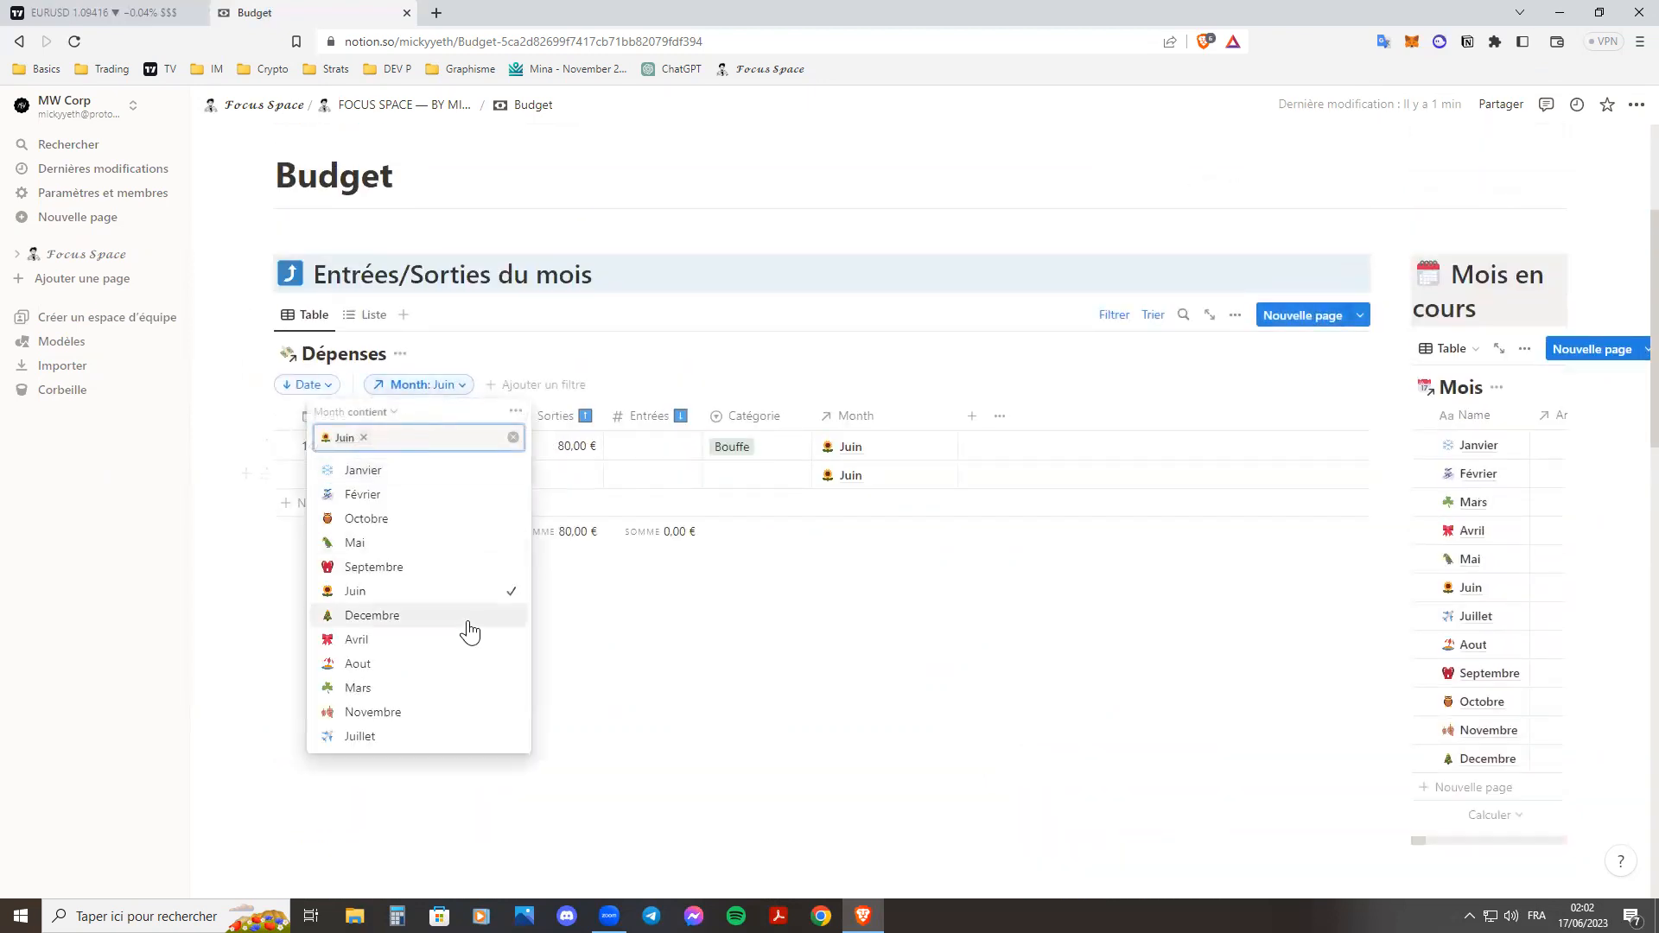
pyautogui.click(891, 516)
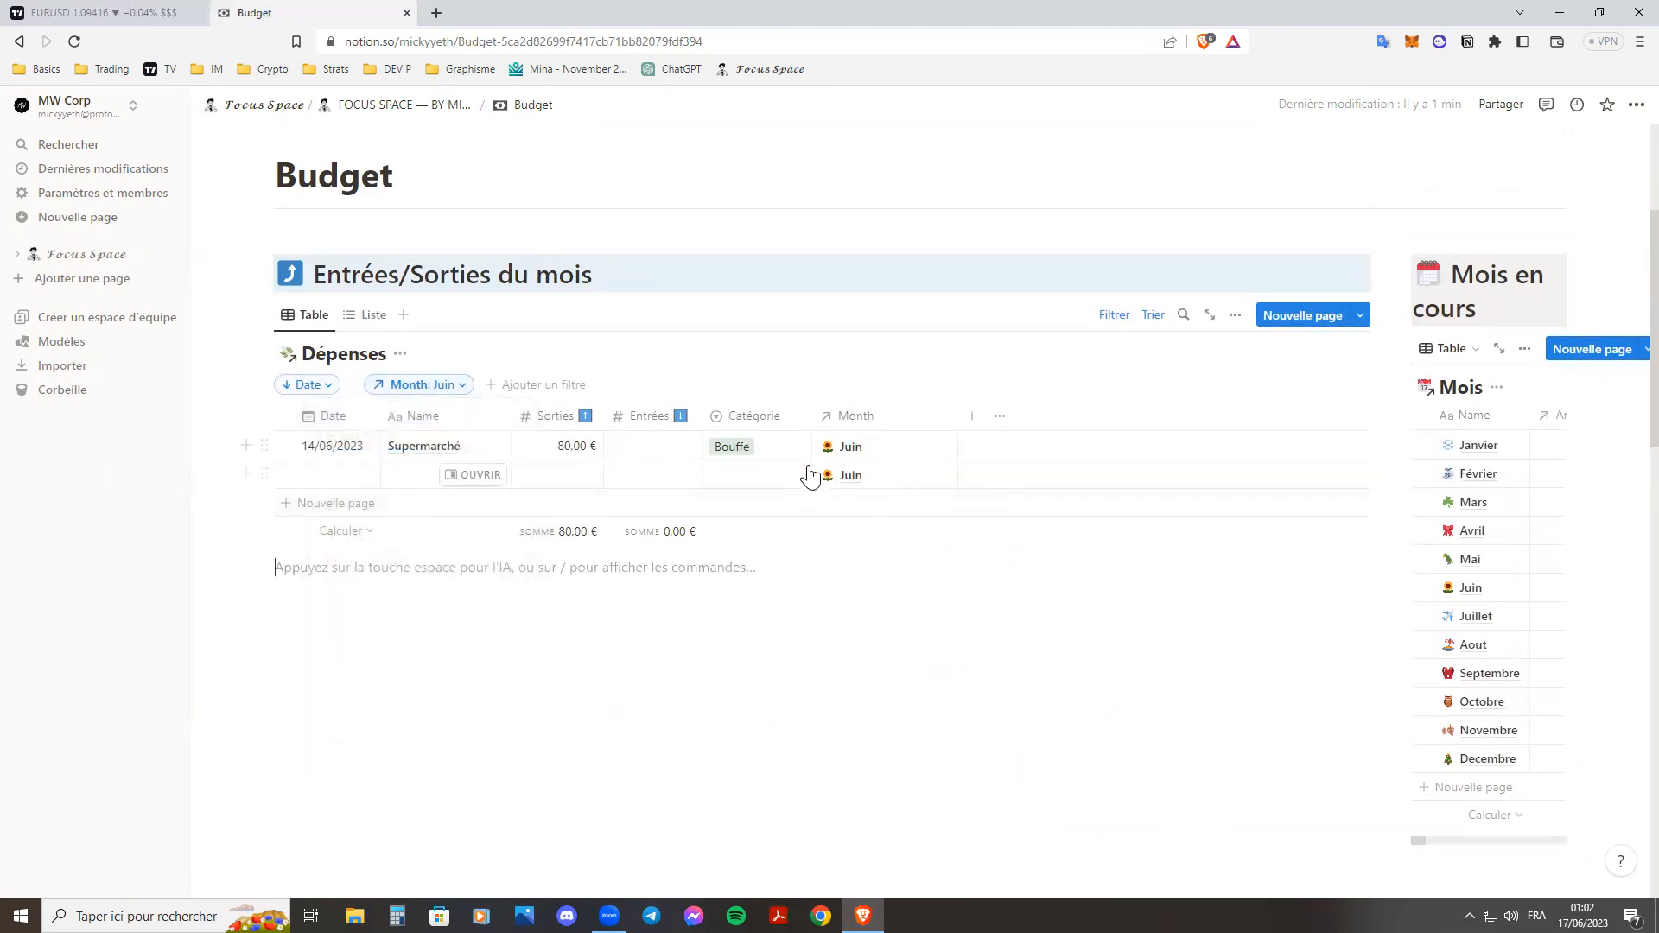
pyautogui.click(1471, 588)
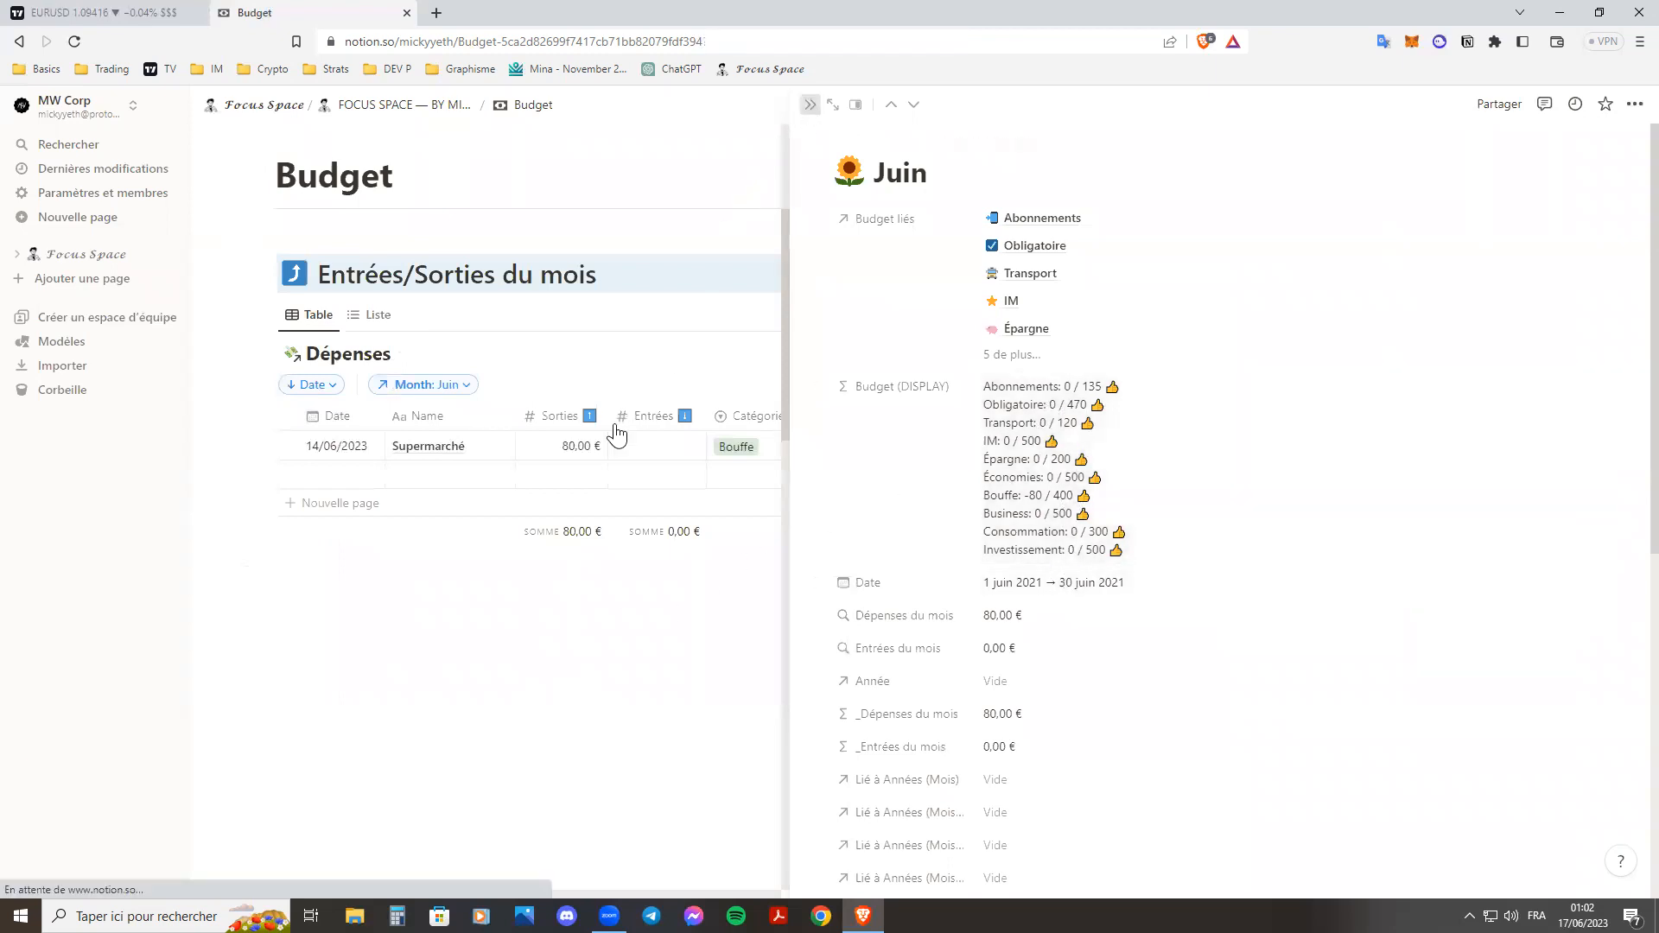
pyautogui.click(492, 501)
# Fill the empty Dépenses row as MLM with 250 € in Entrées and the category Rente.
pyautogui.click(426, 480)
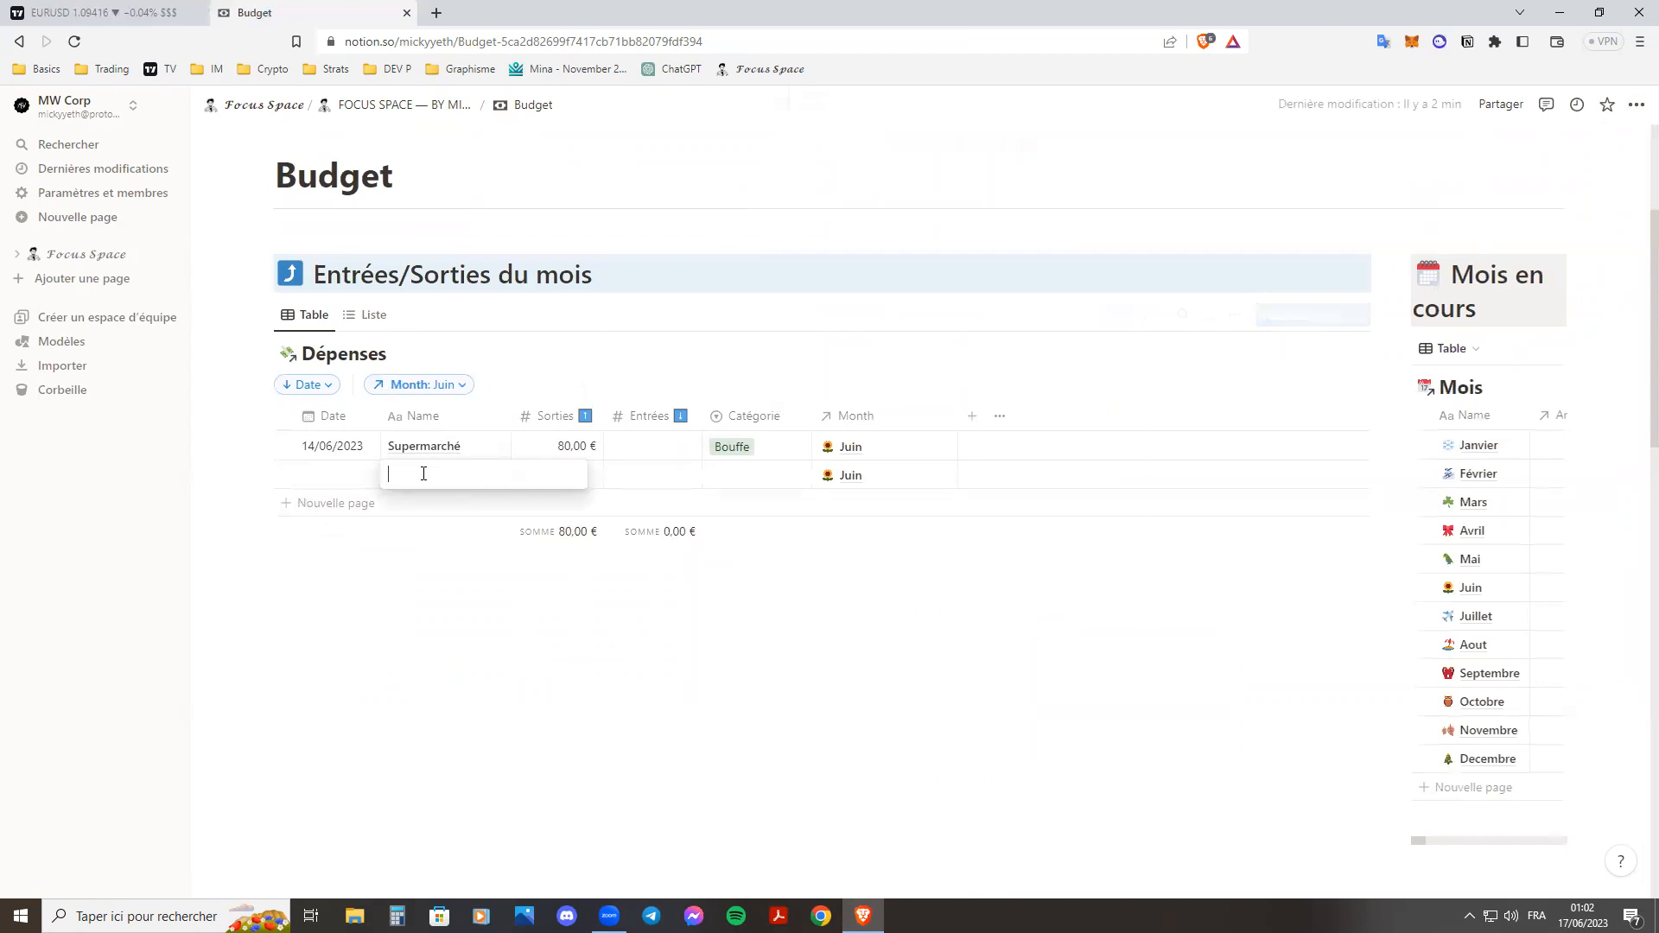
pyautogui.write('MLM')
pyautogui.press('Tab')
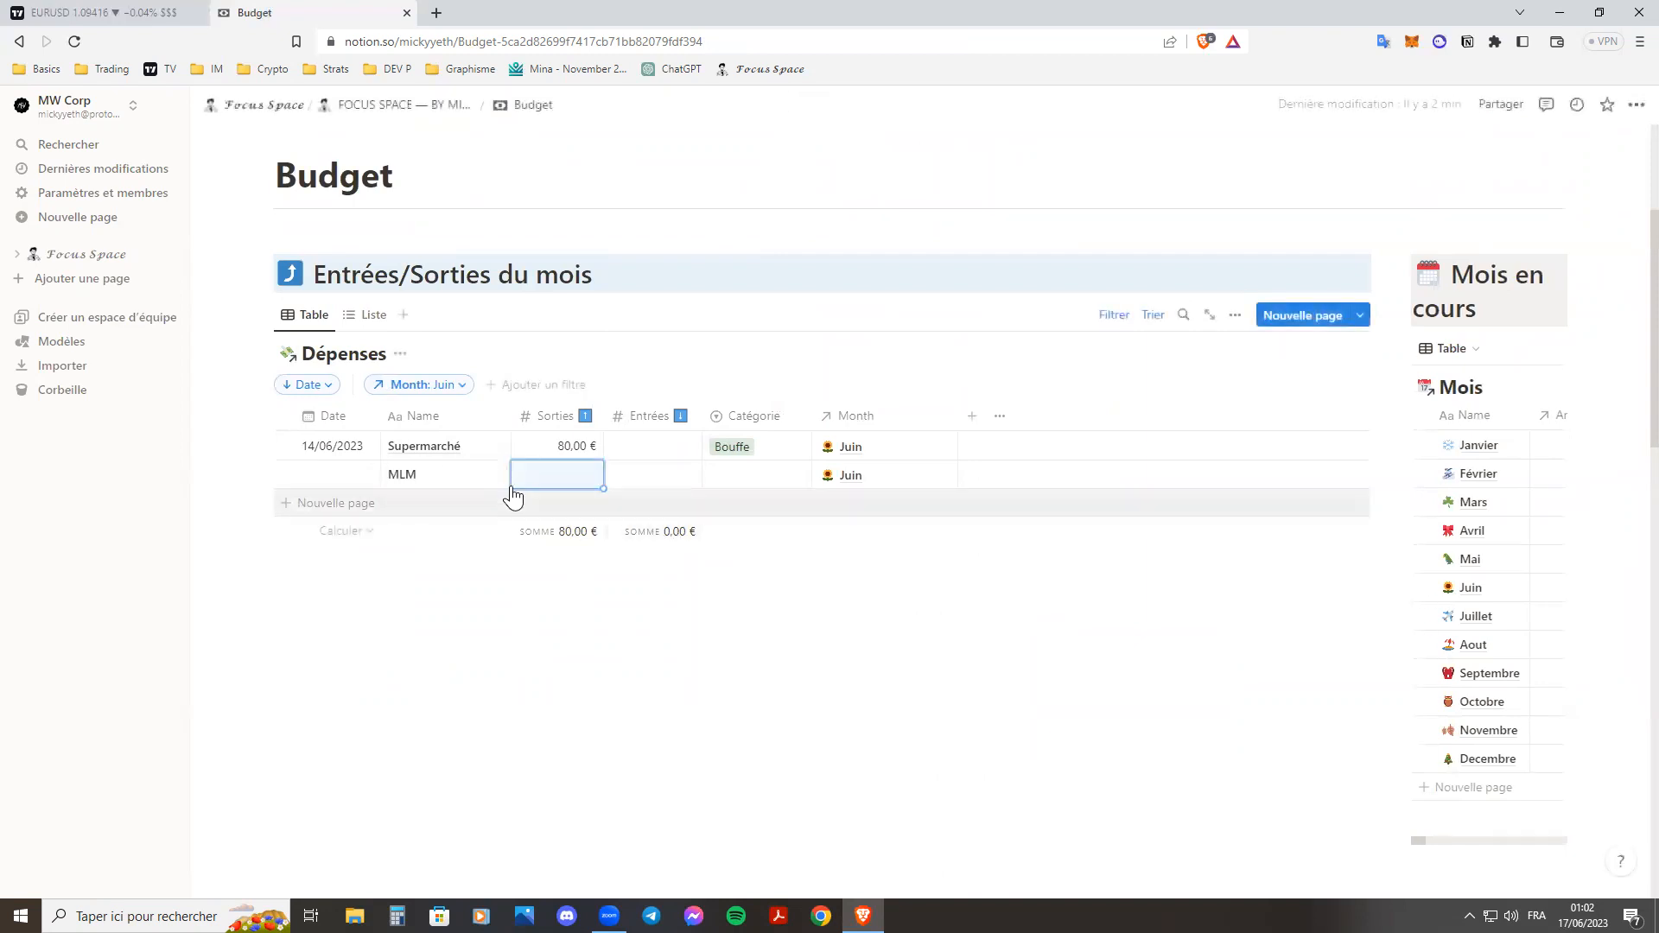
pyautogui.click(631, 479)
pyautogui.write('250')
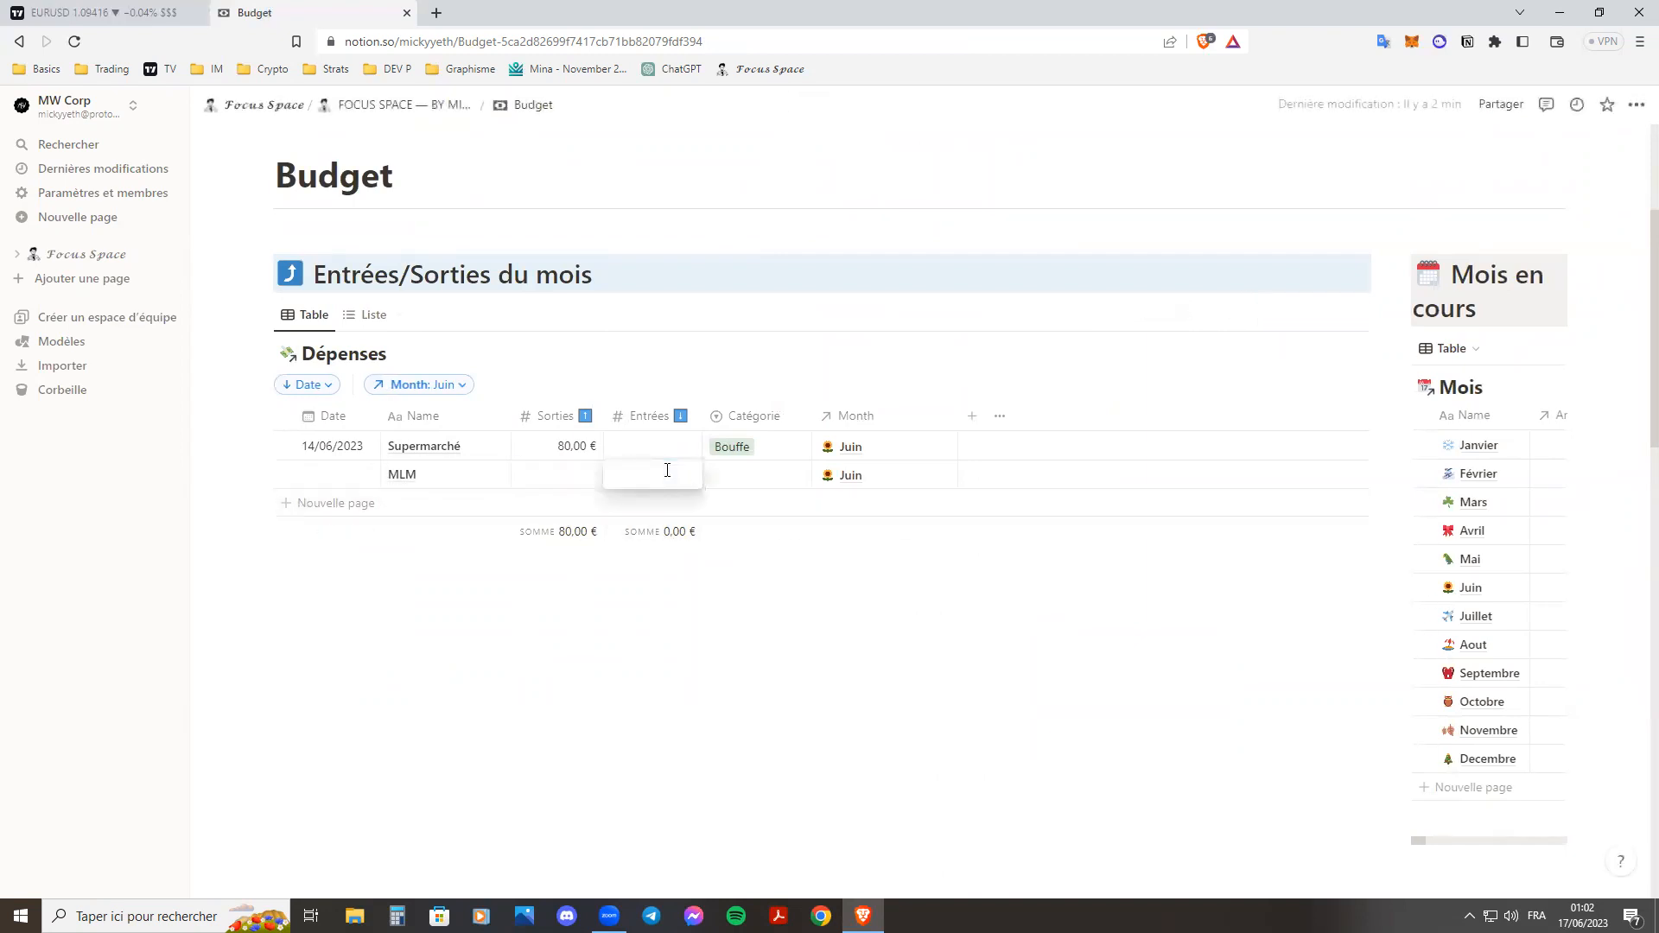
pyautogui.press('Return')
pyautogui.click(736, 482)
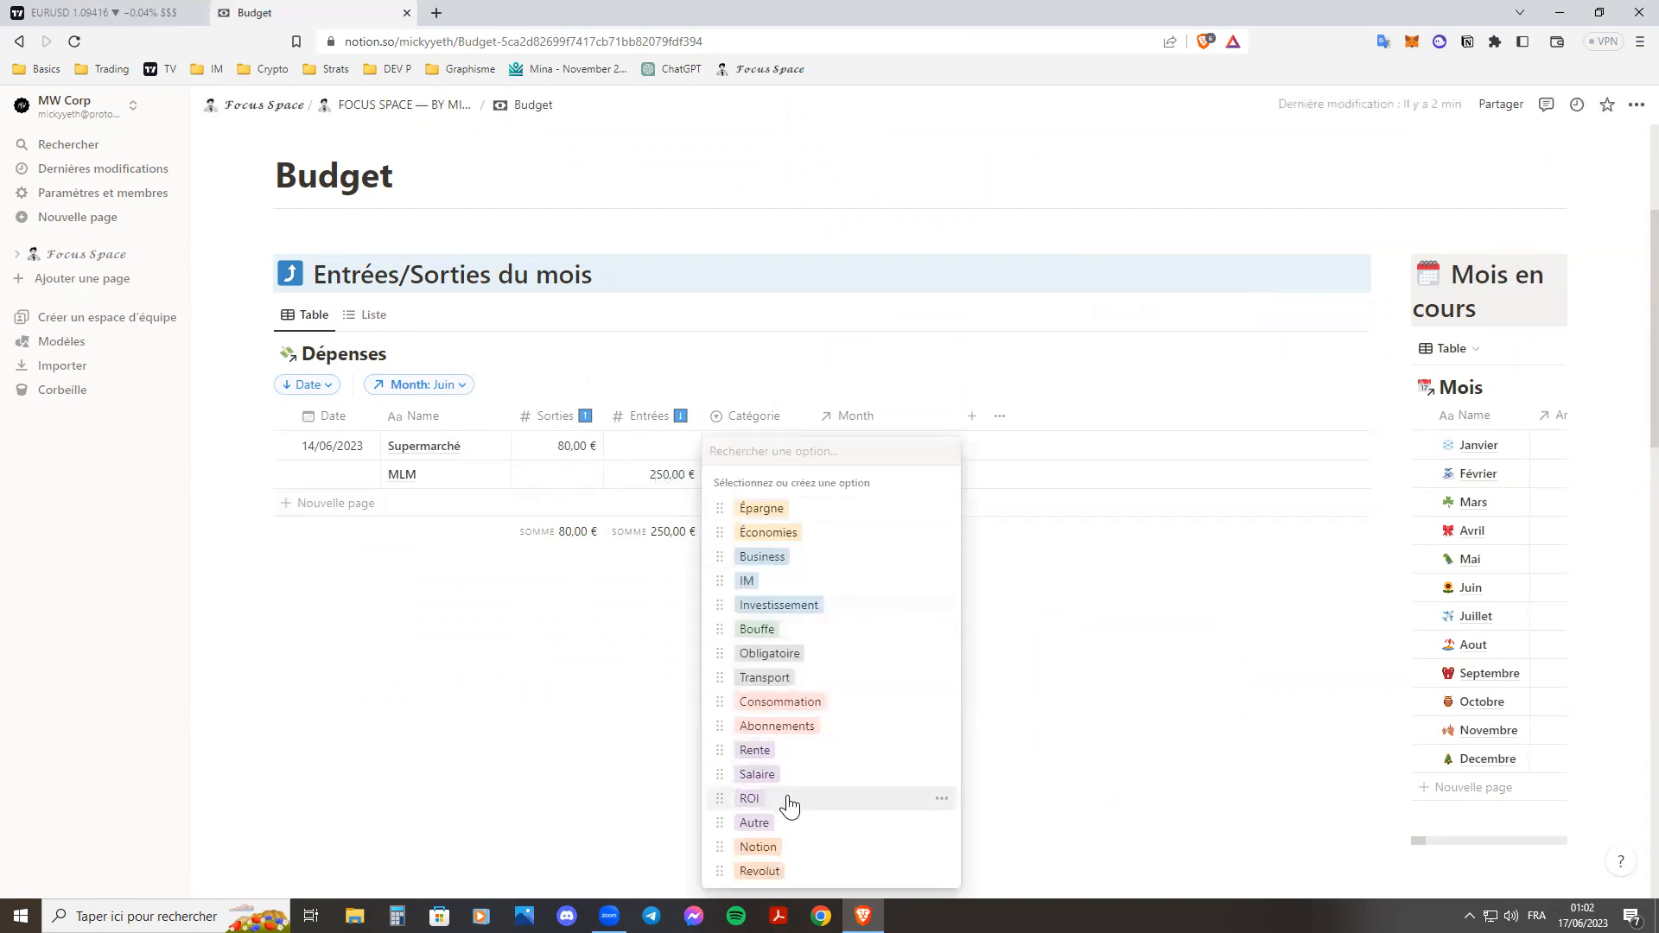
pyautogui.click(789, 764)
pyautogui.click(799, 477)
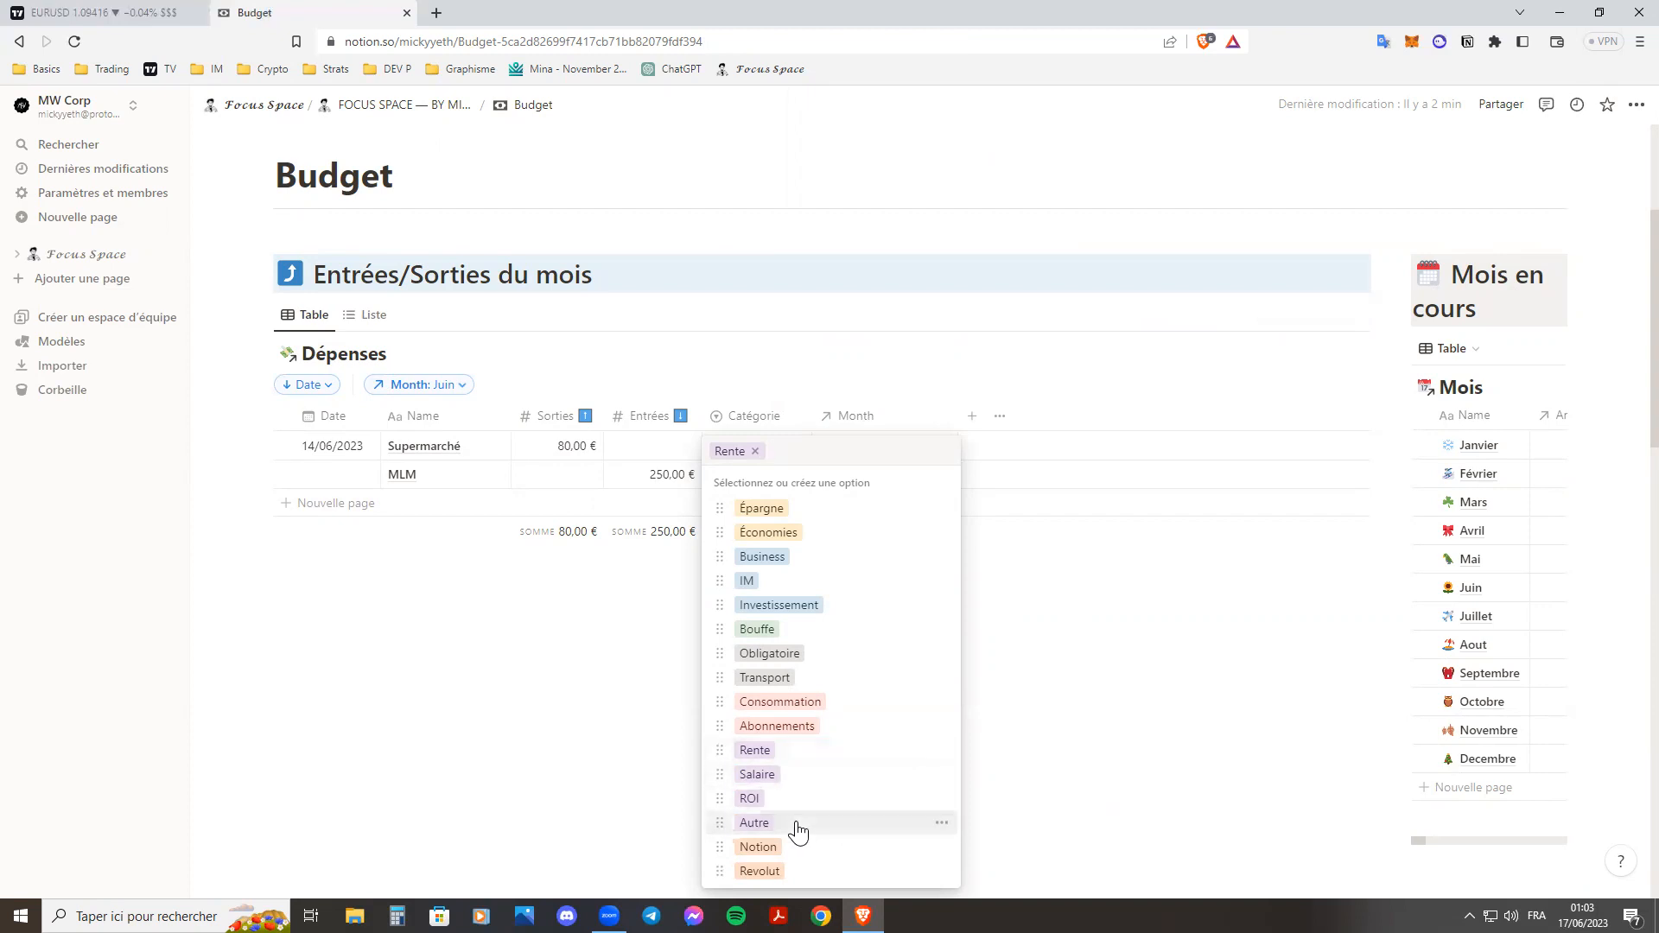
pyautogui.click(608, 729)
# Add a Trading entry to Dépenses with 700 € in Entrées and the category ROI.
pyautogui.click(406, 505)
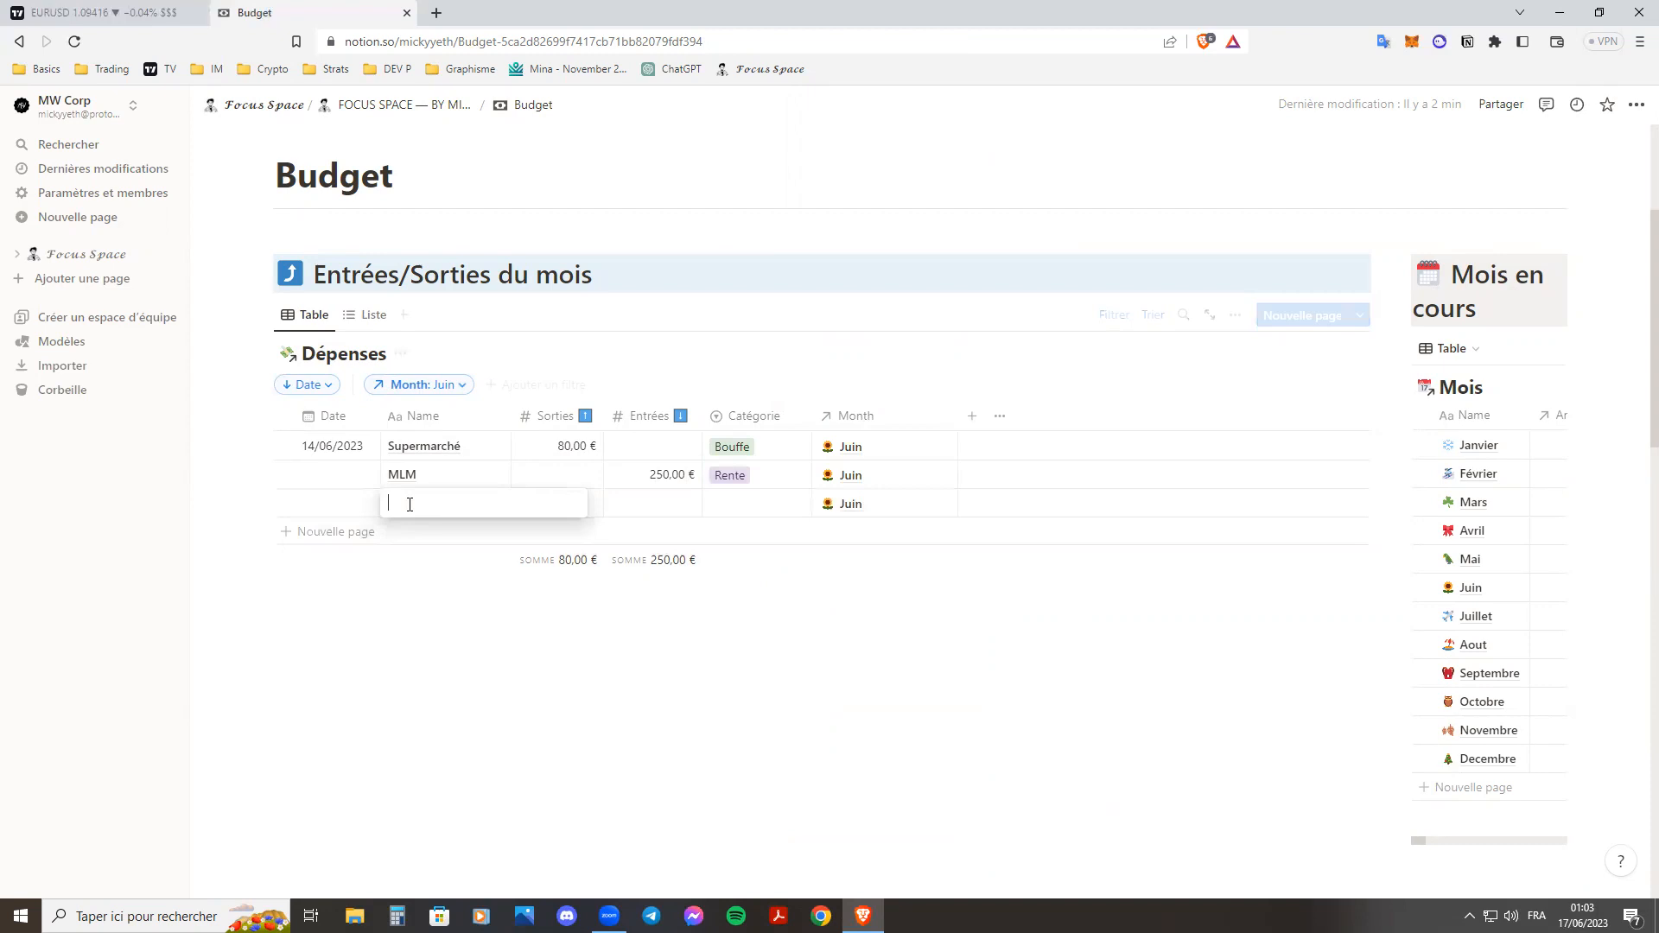
pyautogui.write('Trading')
pyautogui.press('Return')
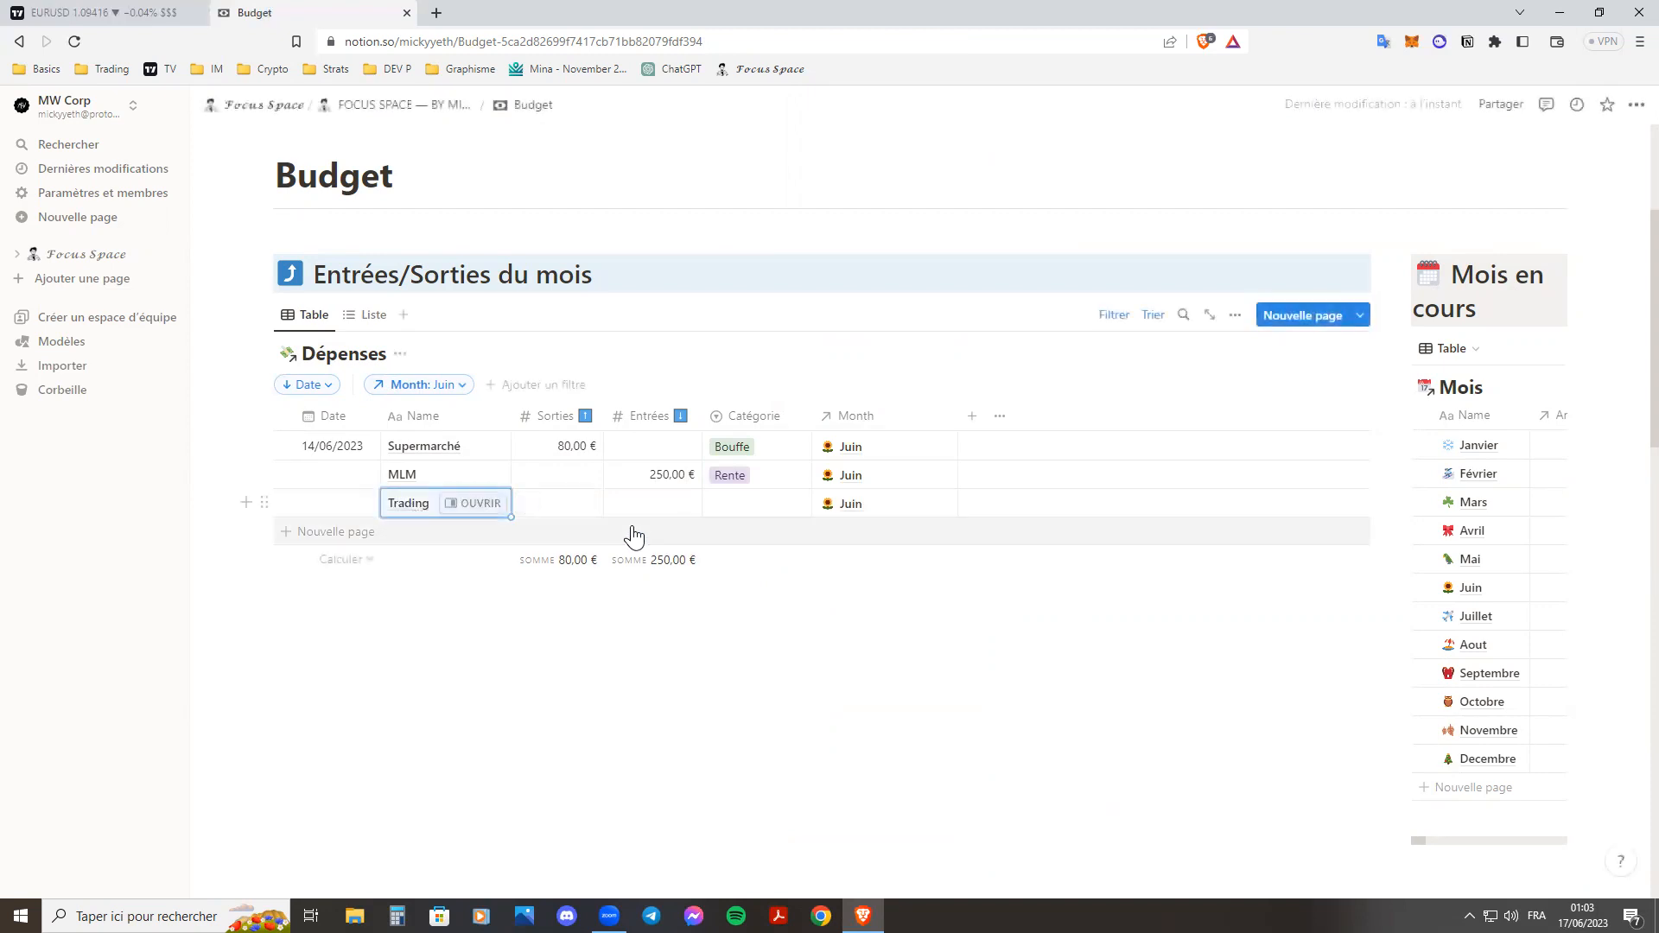
pyautogui.click(659, 501)
pyautogui.write('700')
pyautogui.press('Tab')
pyautogui.press('Return')
pyautogui.click(804, 800)
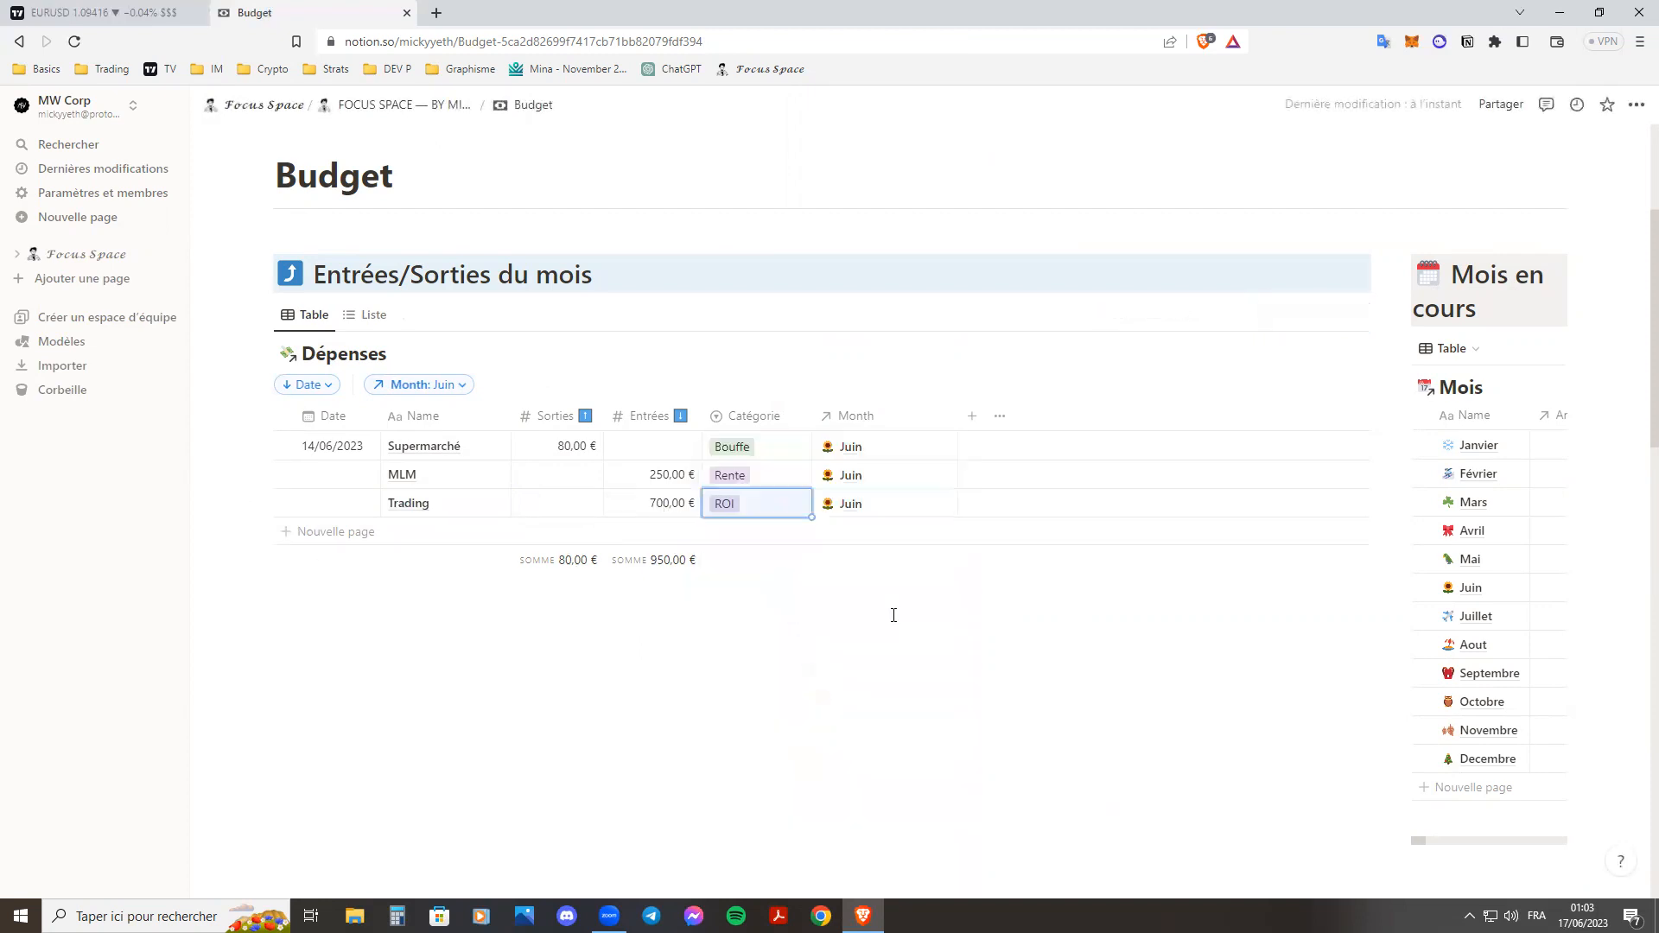
# Date the MLM entry 16/06/2023 and the Trading entry 19/06/2023.
pyautogui.click(348, 482)
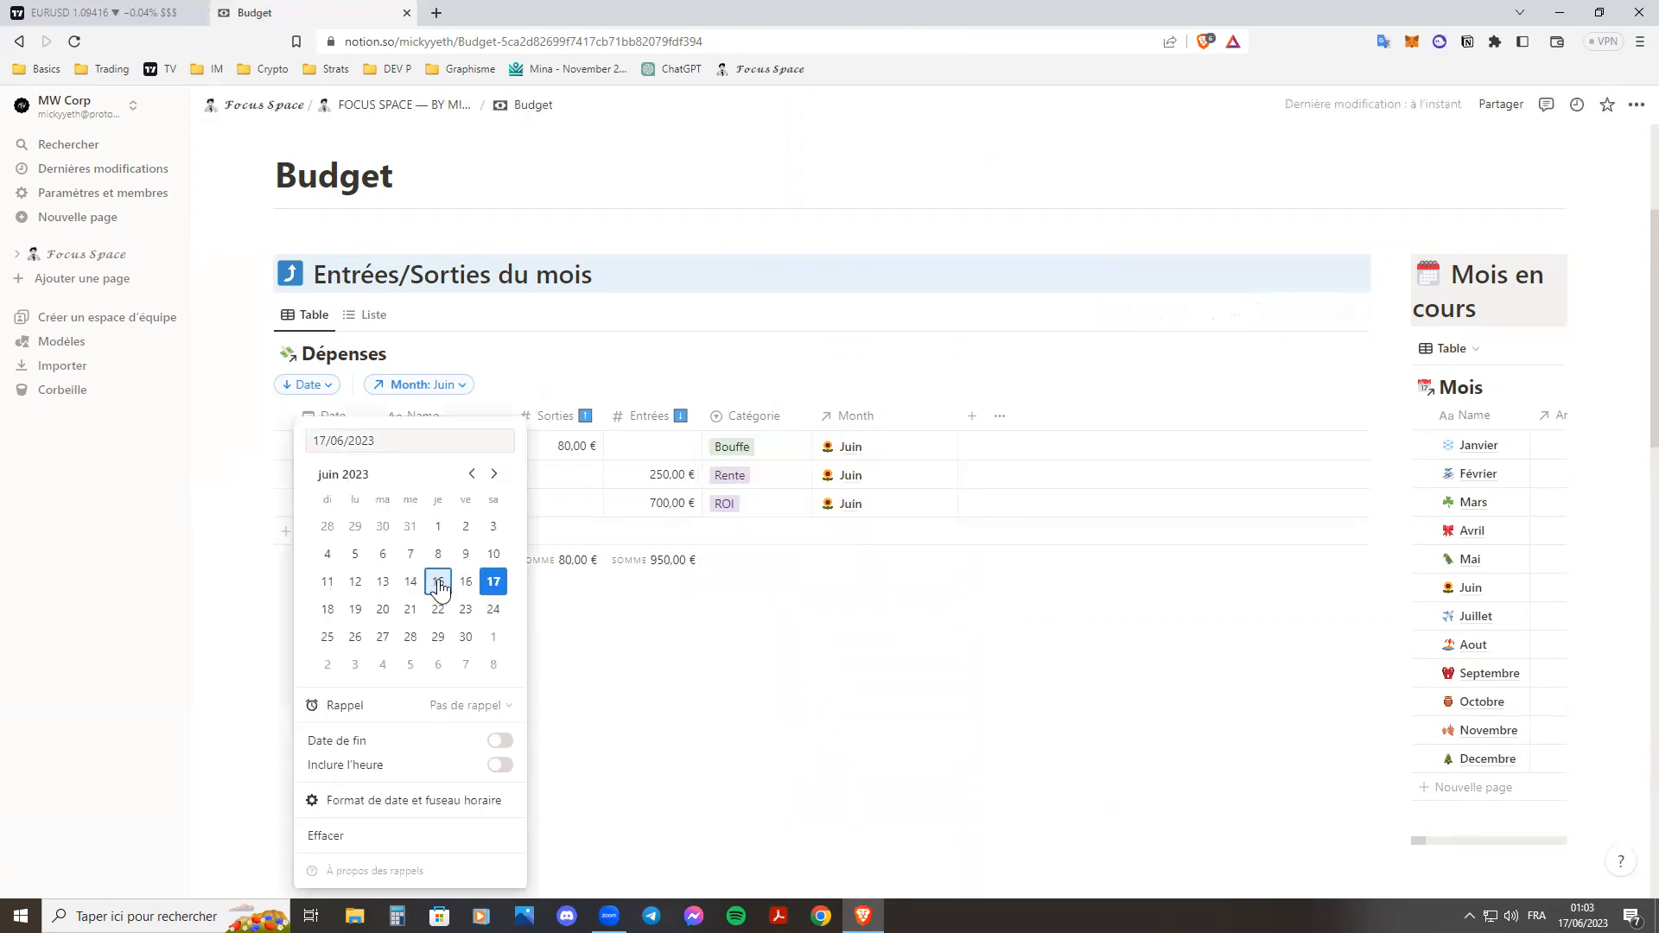
pyautogui.click(438, 583)
pyautogui.click(470, 586)
pyautogui.click(607, 625)
pyautogui.click(350, 512)
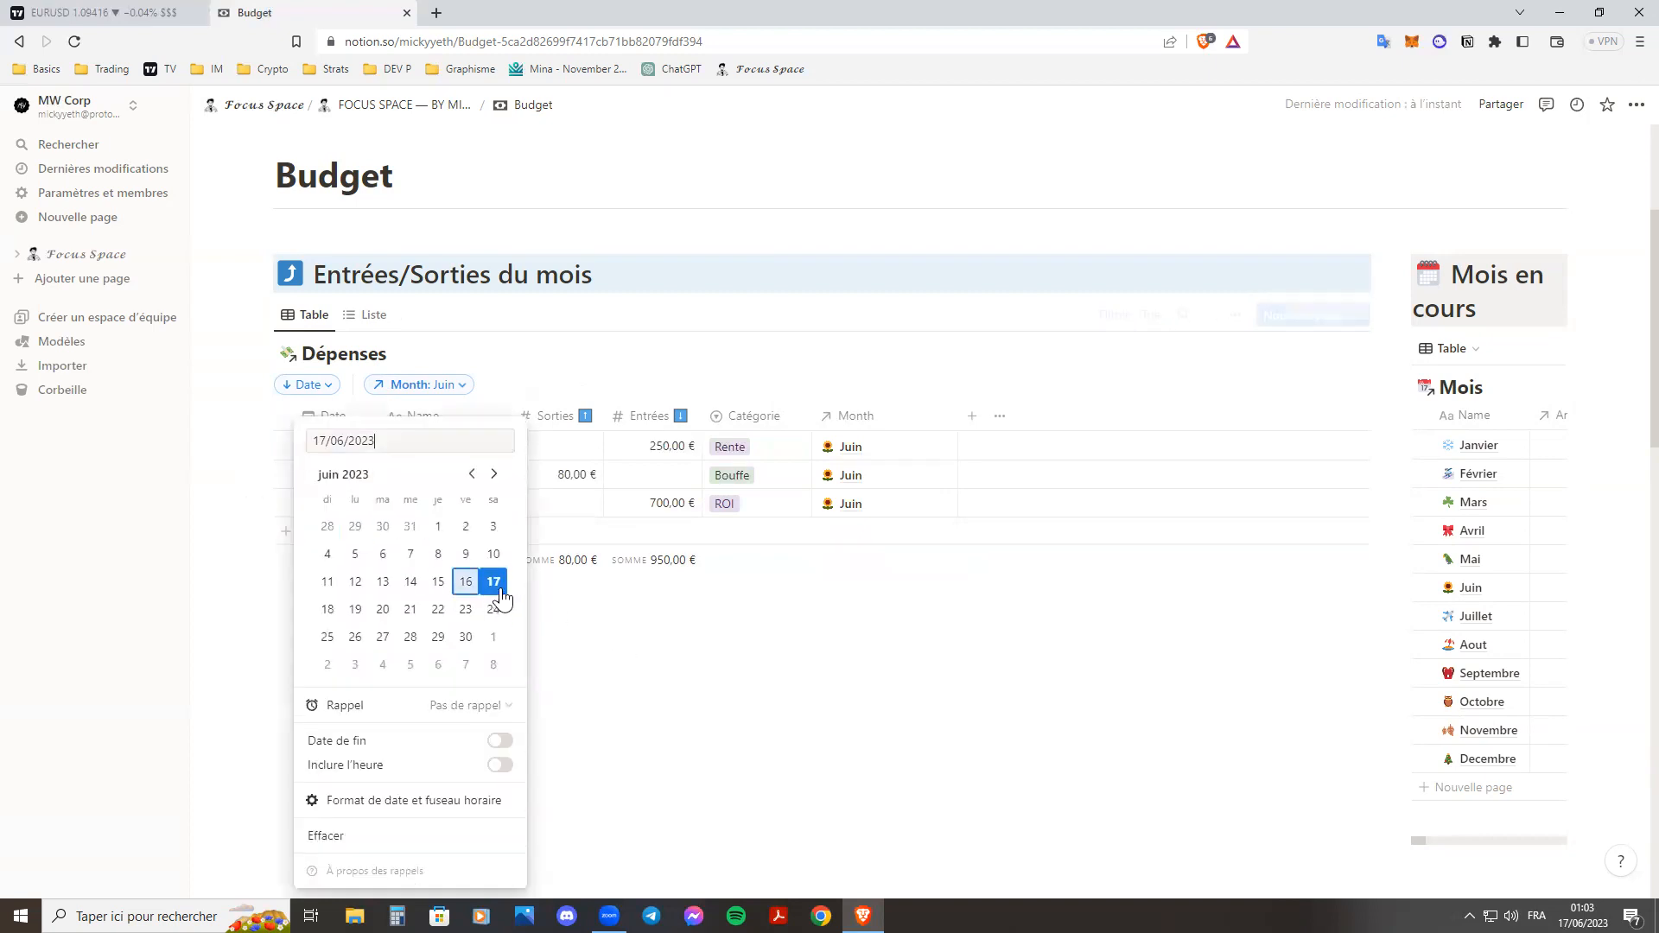
pyautogui.click(355, 609)
pyautogui.press('Escape')
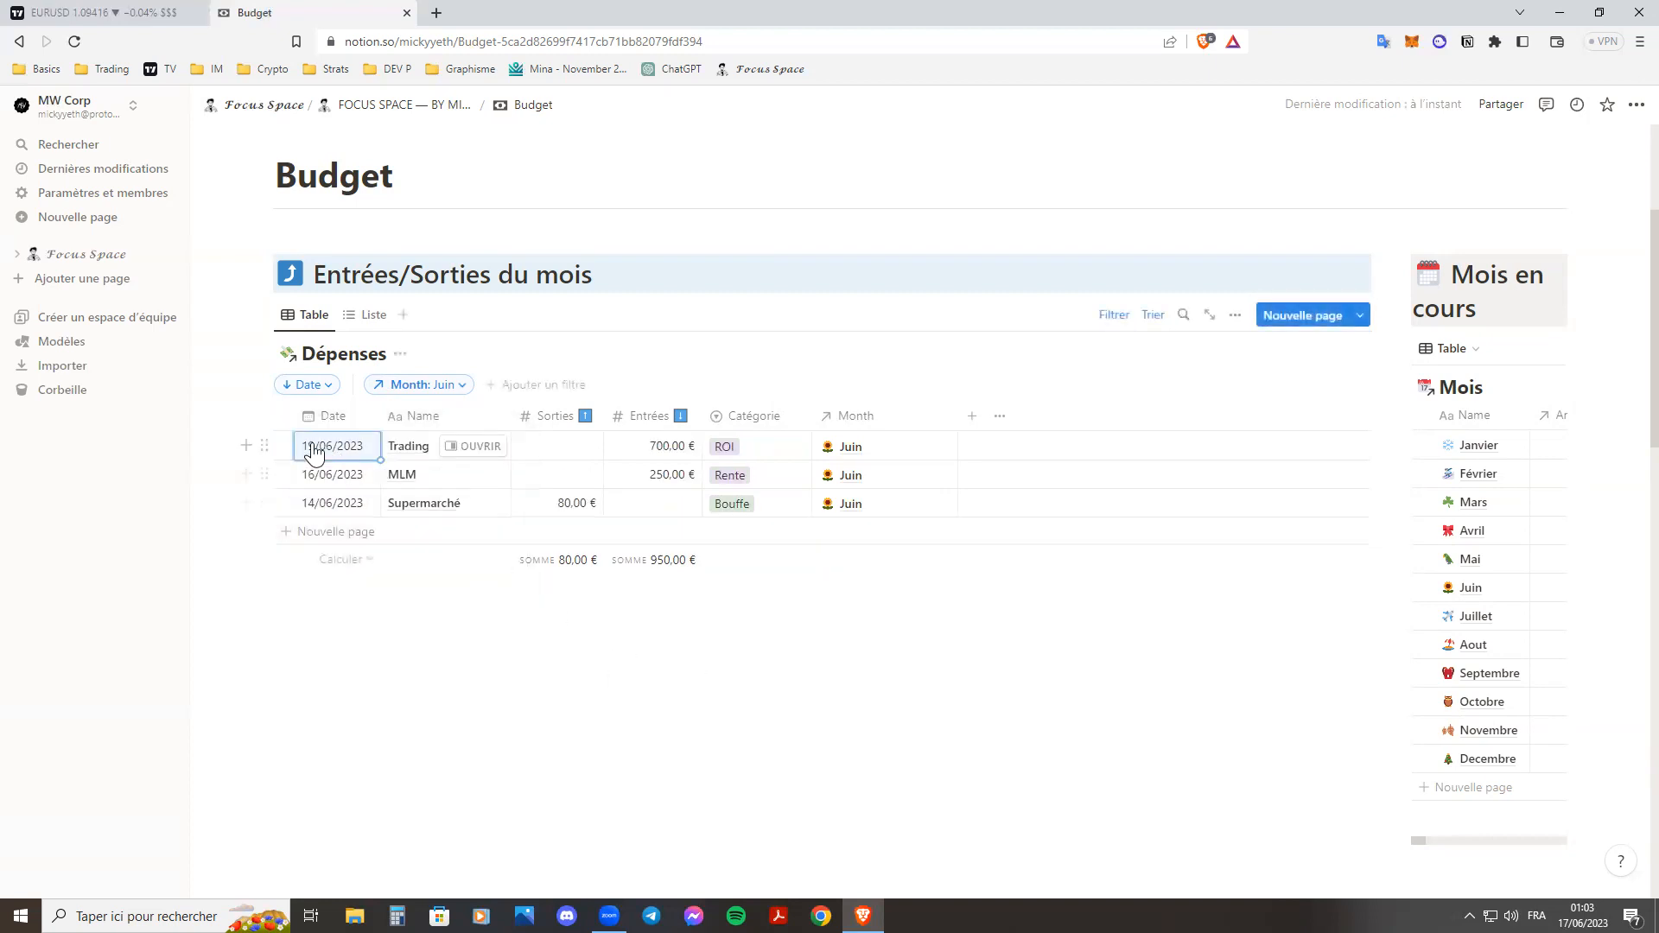
# Add a Café entry to Dépenses with 8 € in Sorties.
pyautogui.click(339, 534)
pyautogui.write('Café')
pyautogui.press('Return')
pyautogui.click(569, 541)
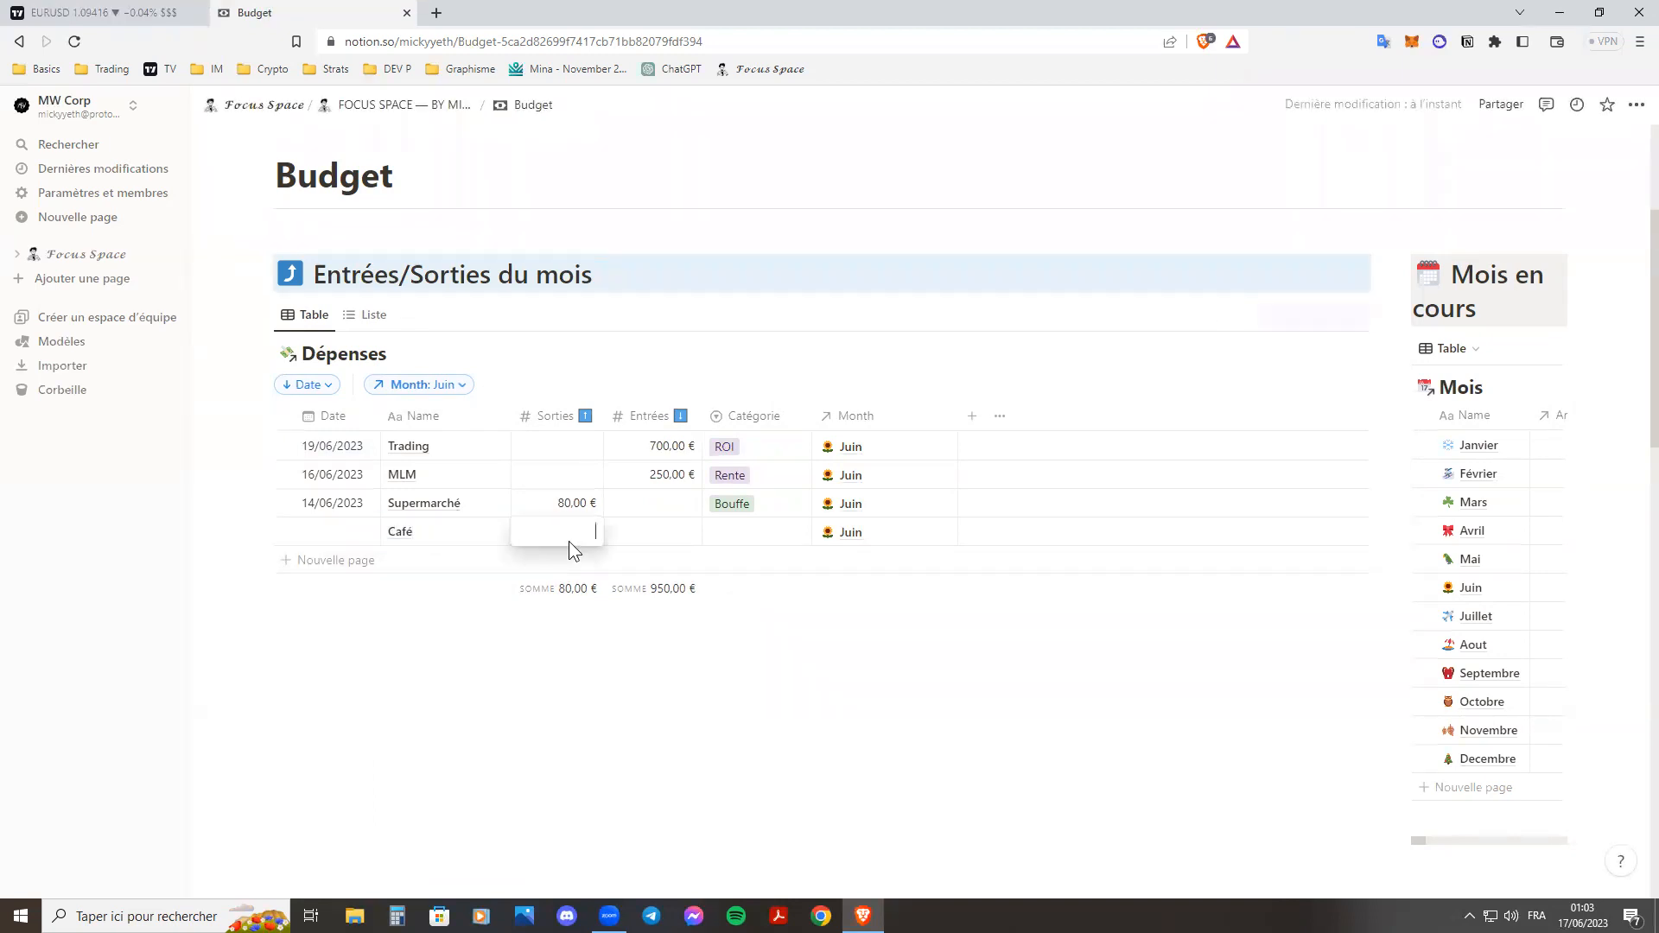
pyautogui.write('8')
pyautogui.press('Return')
# Set the Café entry's category to Consommation and its date to 17/06/2023.
pyautogui.click(733, 534)
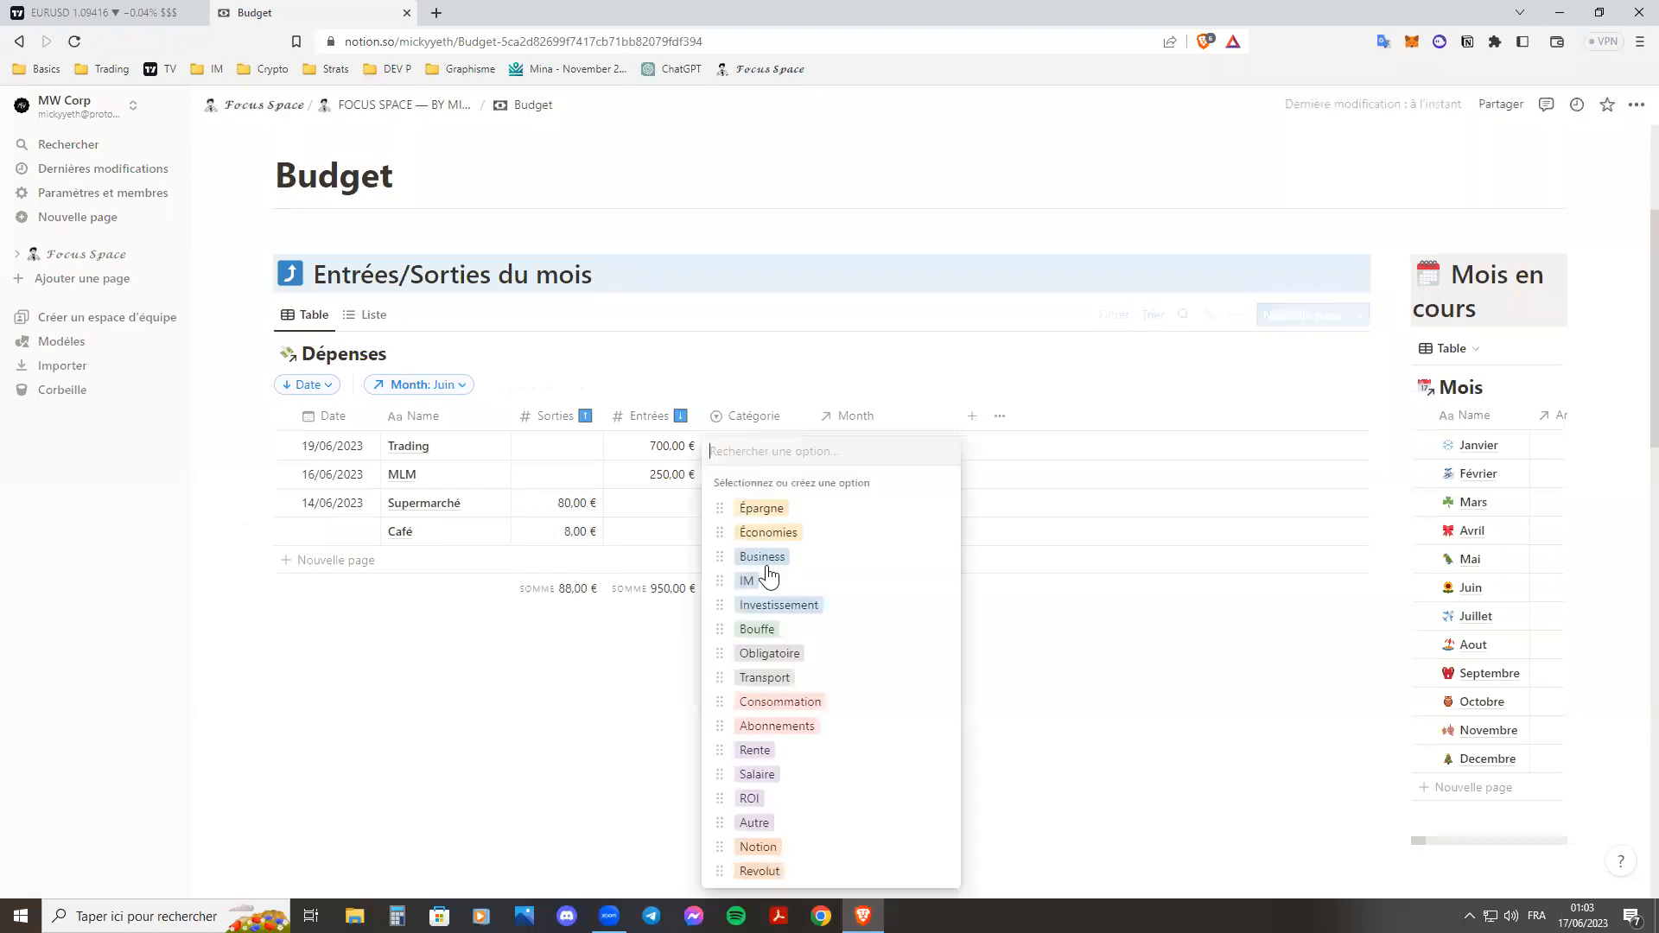
pyautogui.click(814, 702)
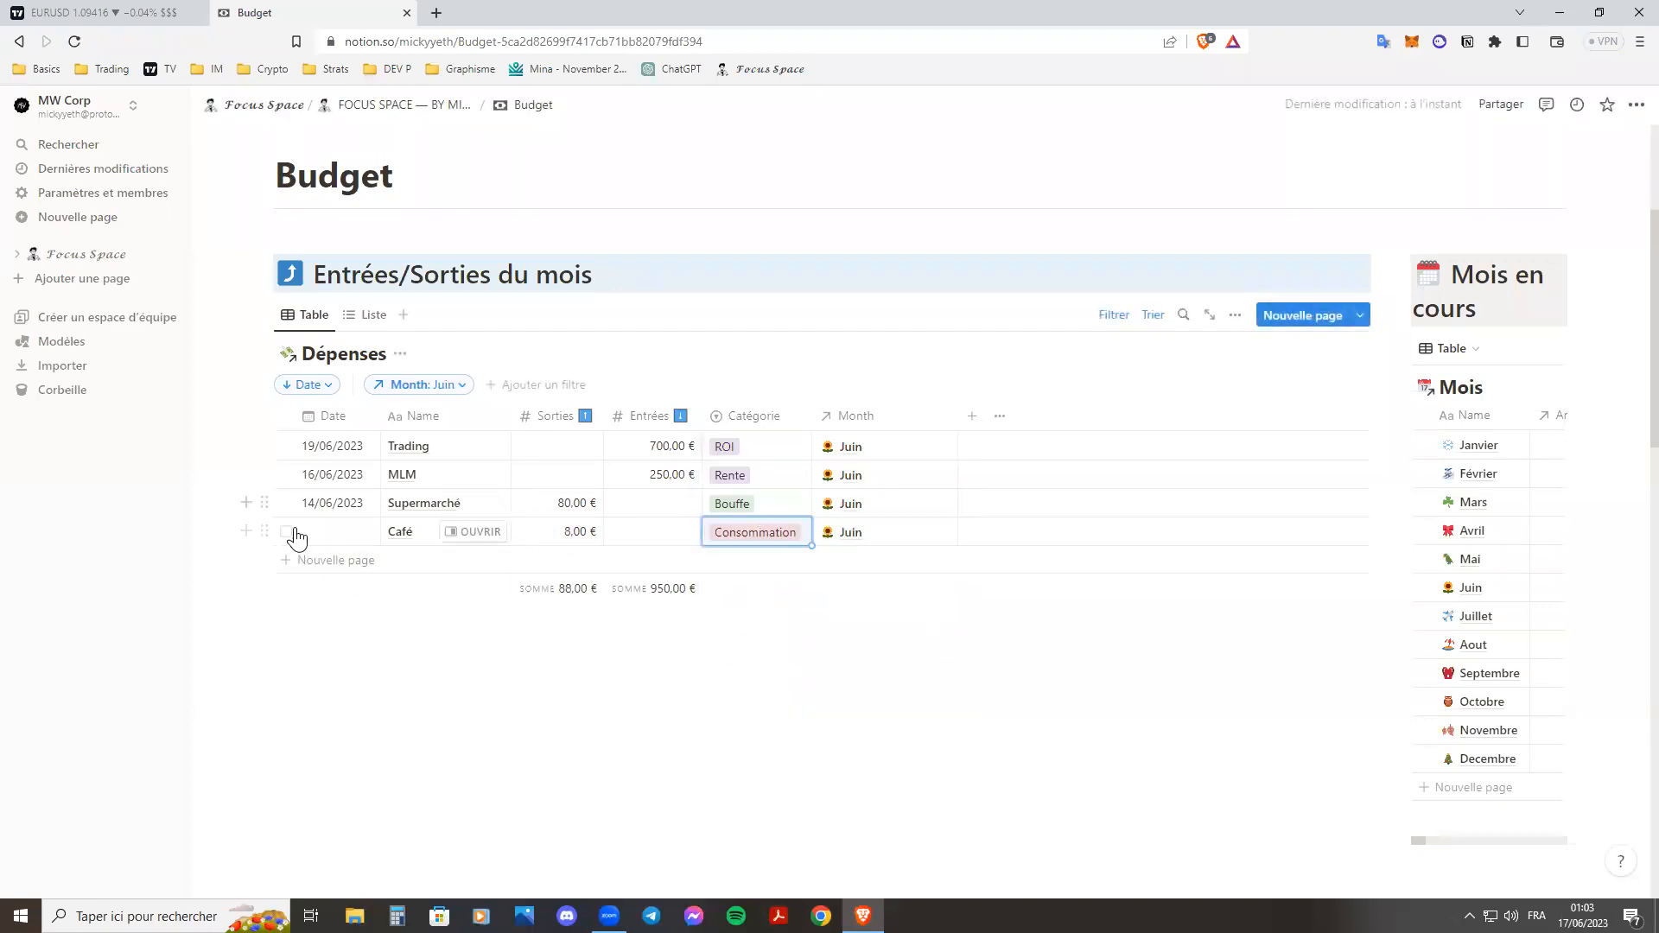
pyautogui.click(303, 532)
pyautogui.click(728, 752)
# Add a Réac entry to Dépenses with 275 € in Sorties.
pyautogui.click(354, 563)
pyautogui.write('Réac')
pyautogui.press('Tab')
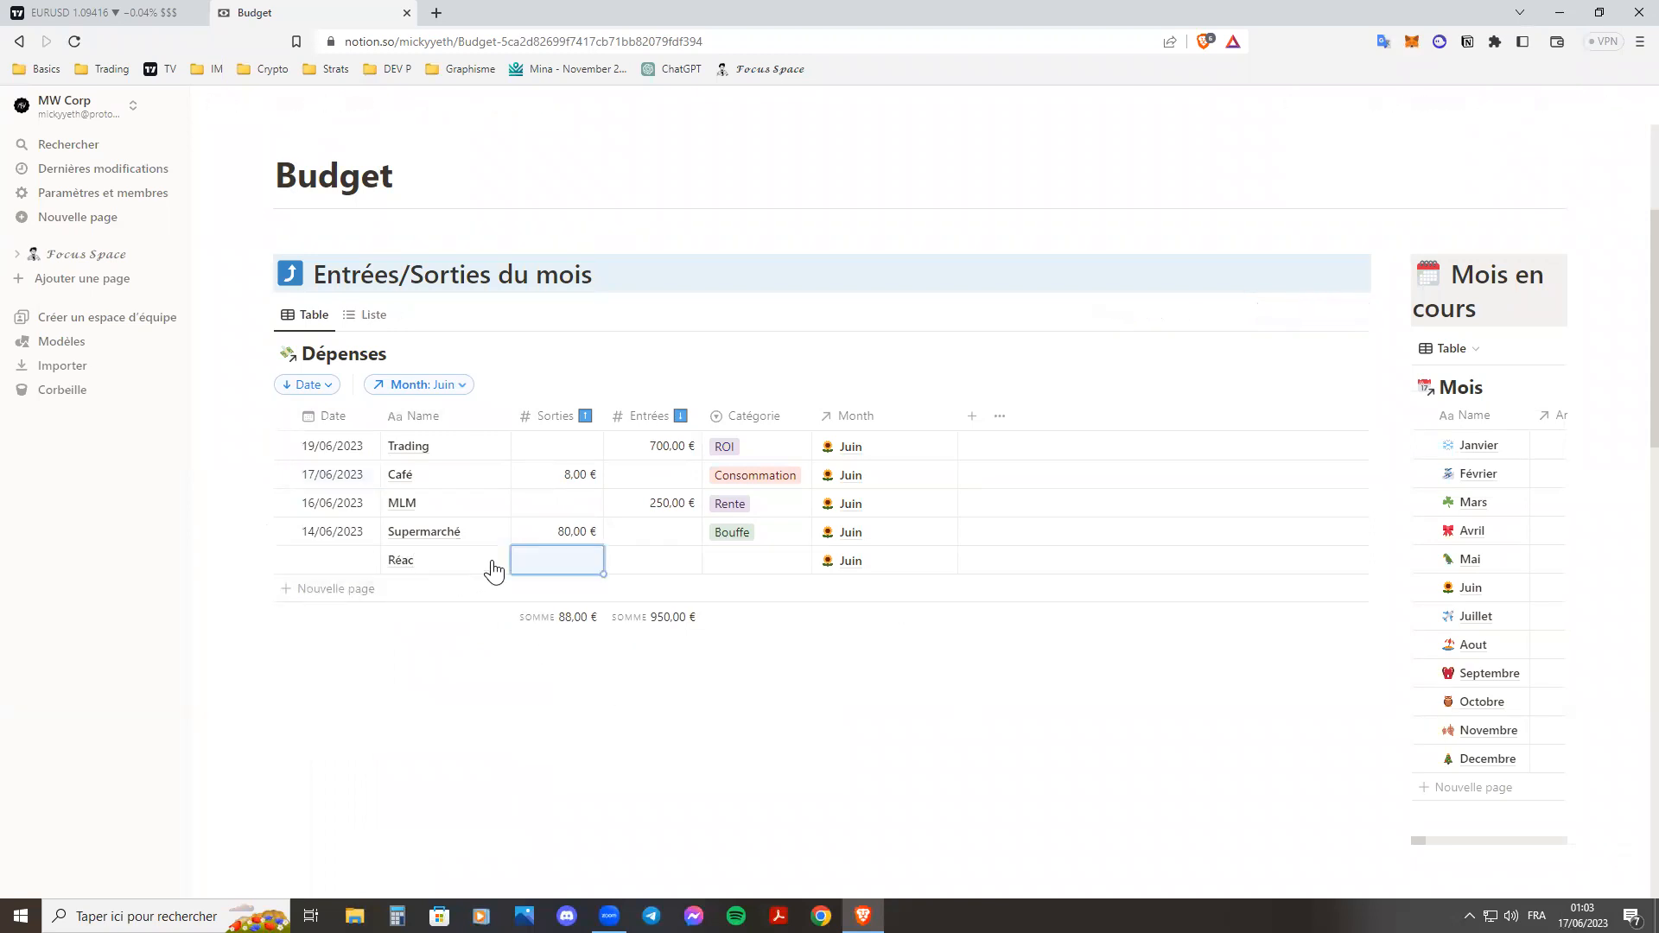
pyautogui.click(557, 559)
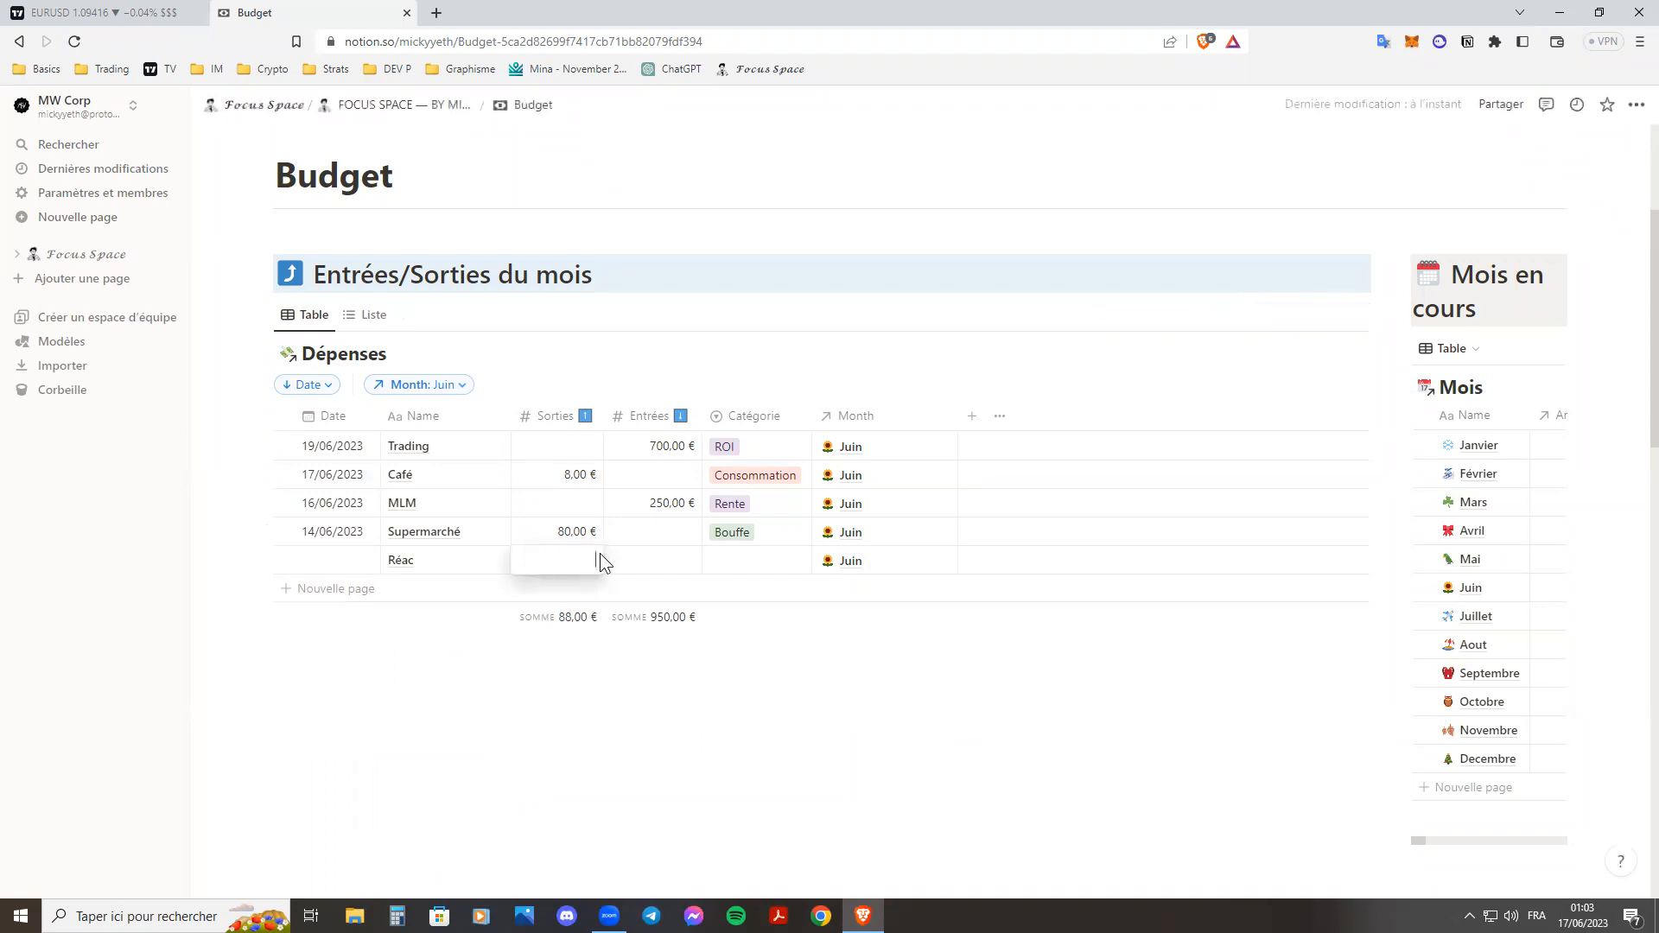
pyautogui.write('385,00 €')
pyautogui.press('Return')
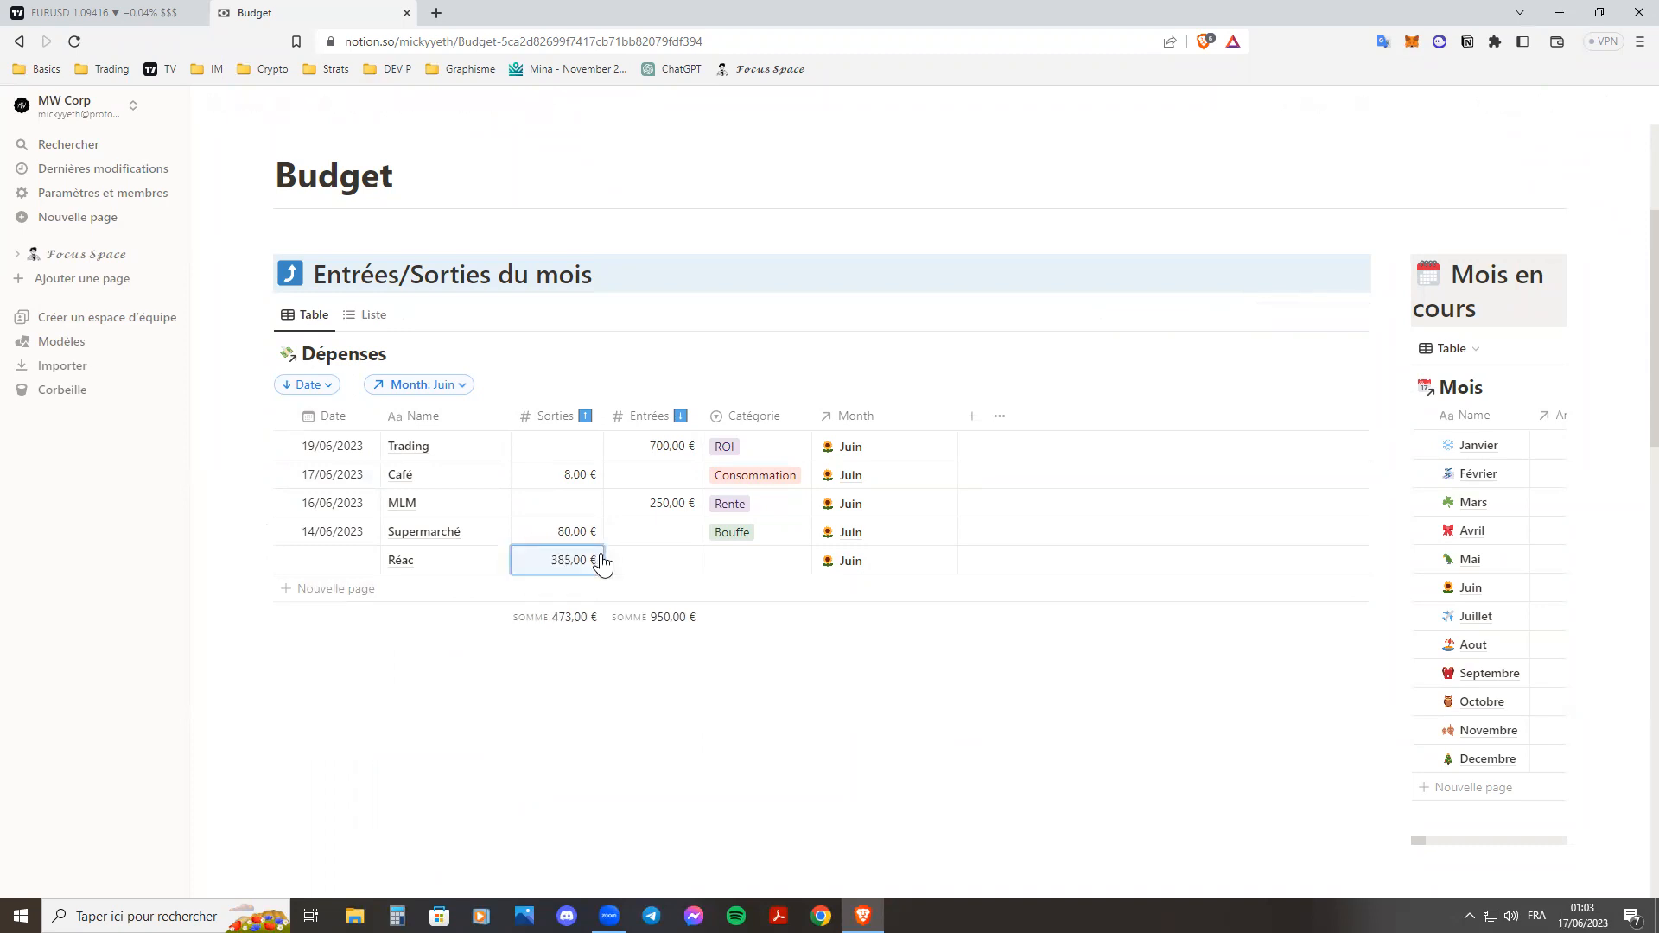
pyautogui.hotkey('ctrl', 'a')
pyautogui.press('BackSpace')
pyautogui.write('275')
pyautogui.press('Return')
# Set the Réac entry's category to IM and its date to 16/06/2023.
pyautogui.click(742, 566)
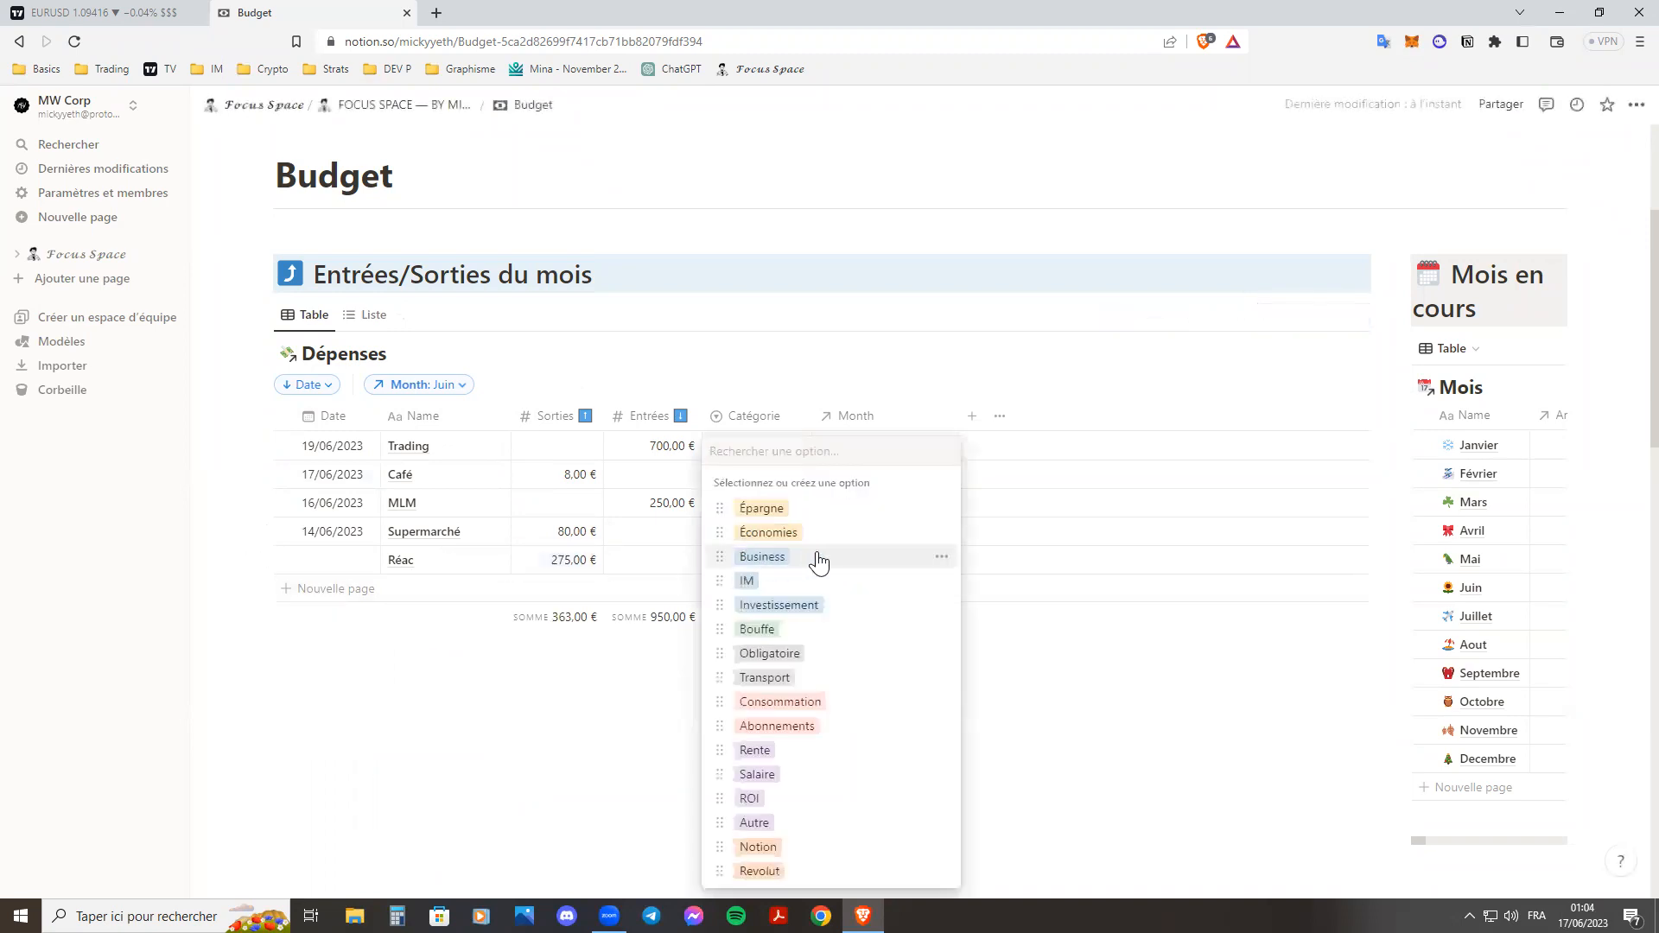
pyautogui.click(810, 587)
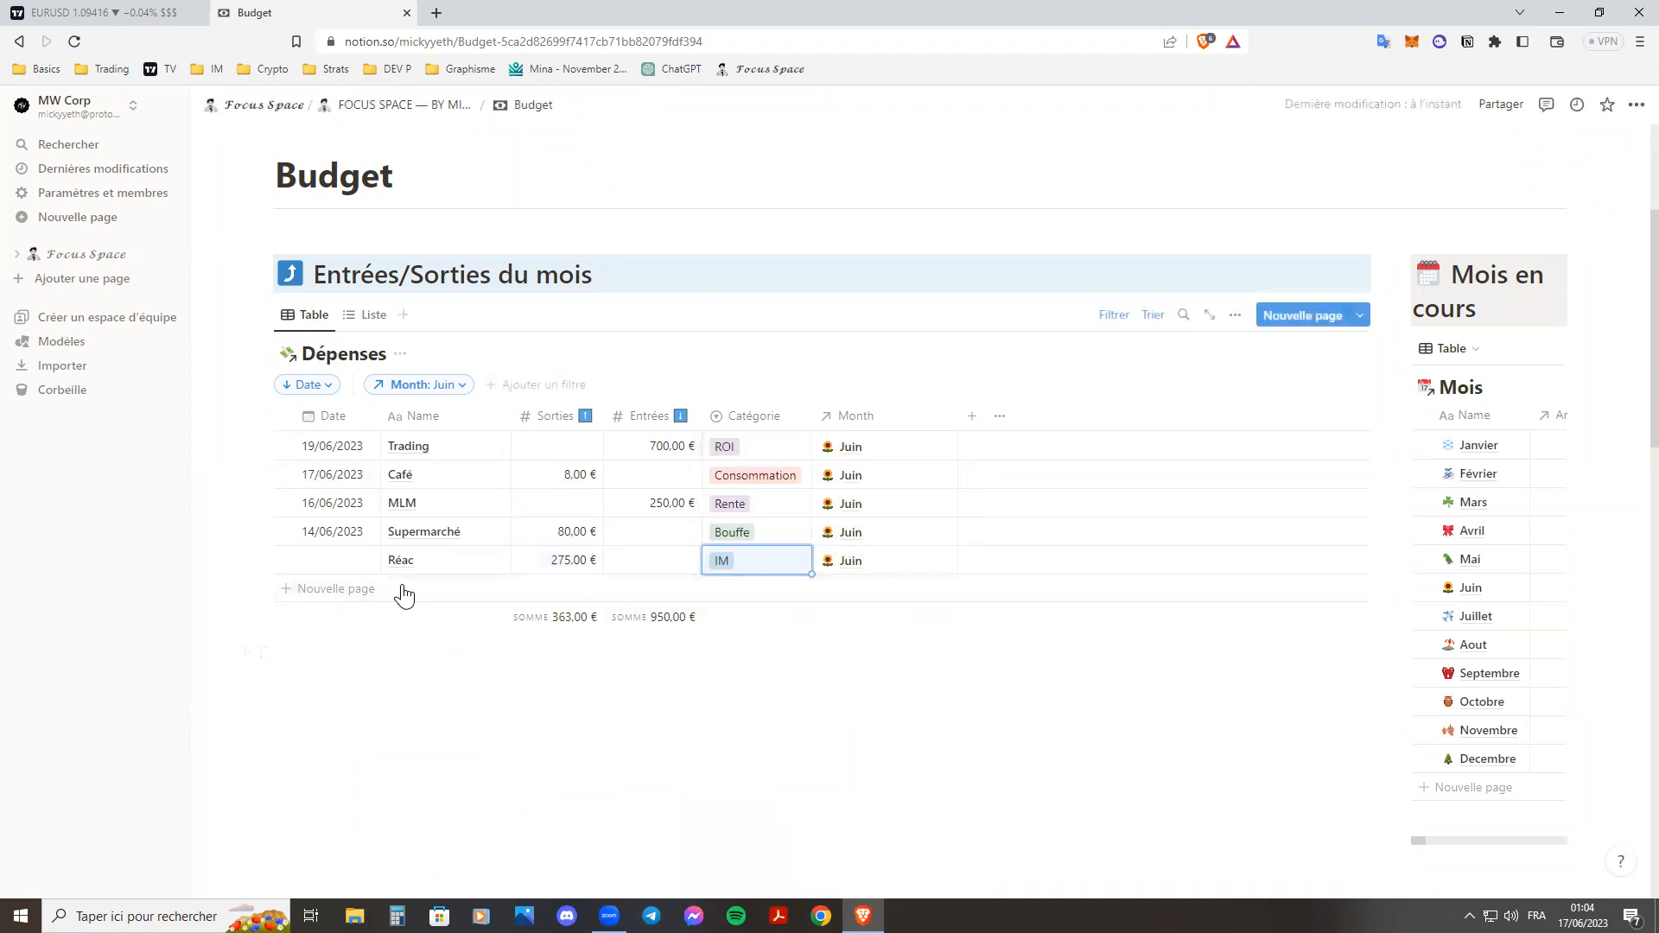
pyautogui.click(324, 561)
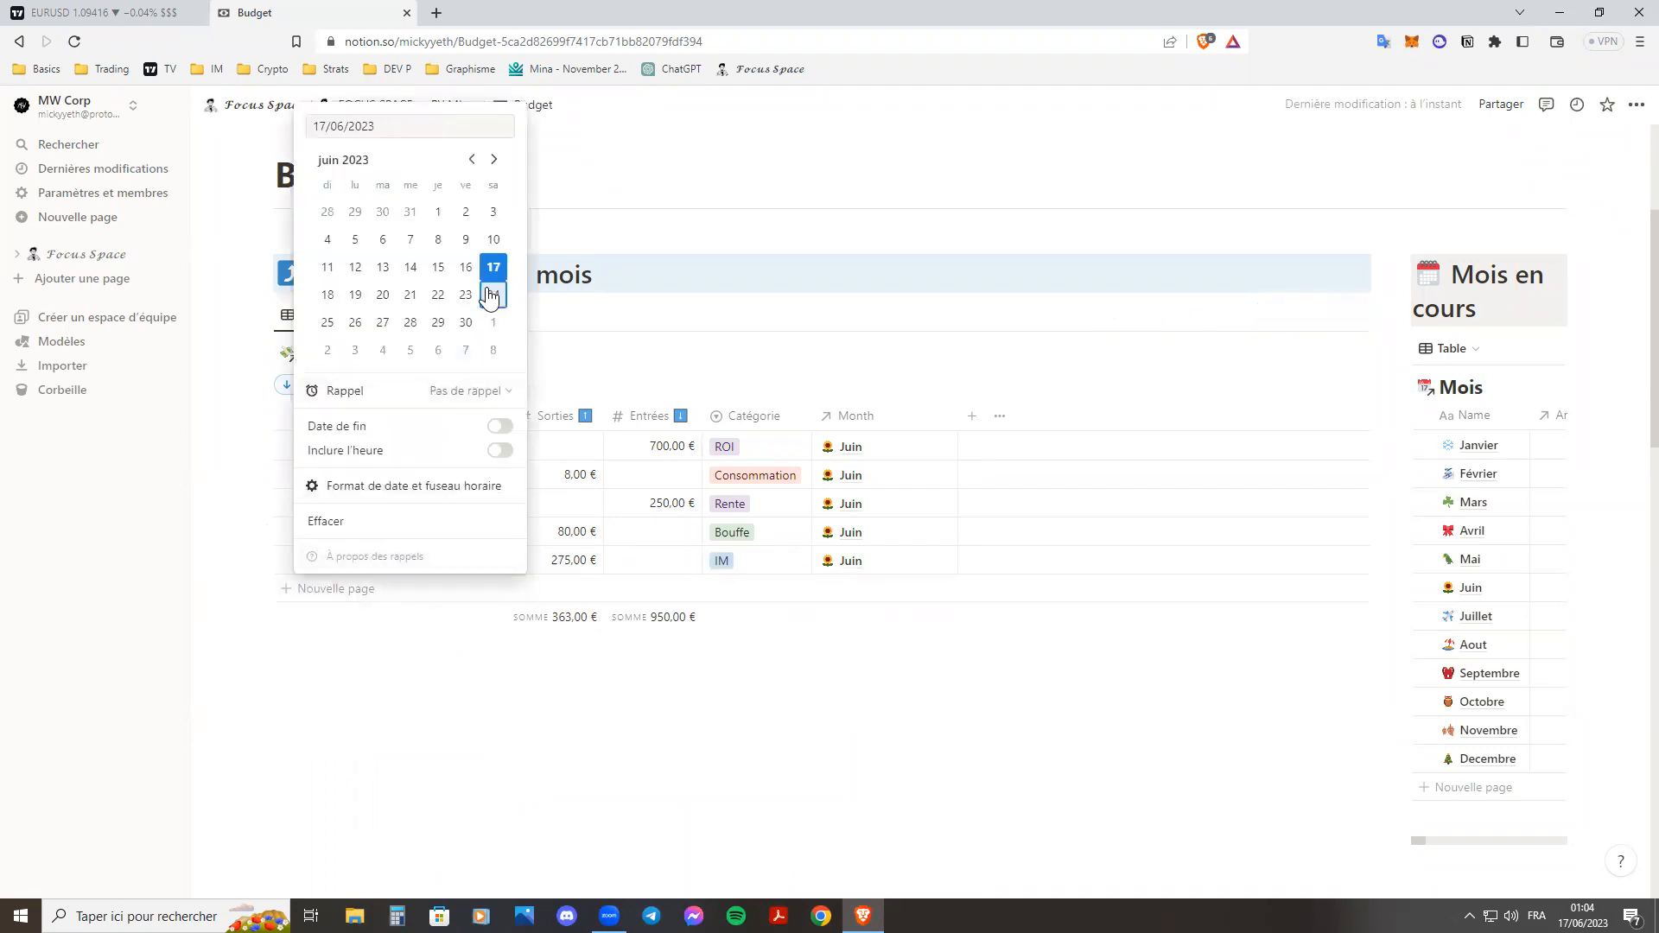
pyautogui.click(466, 267)
pyautogui.click(563, 737)
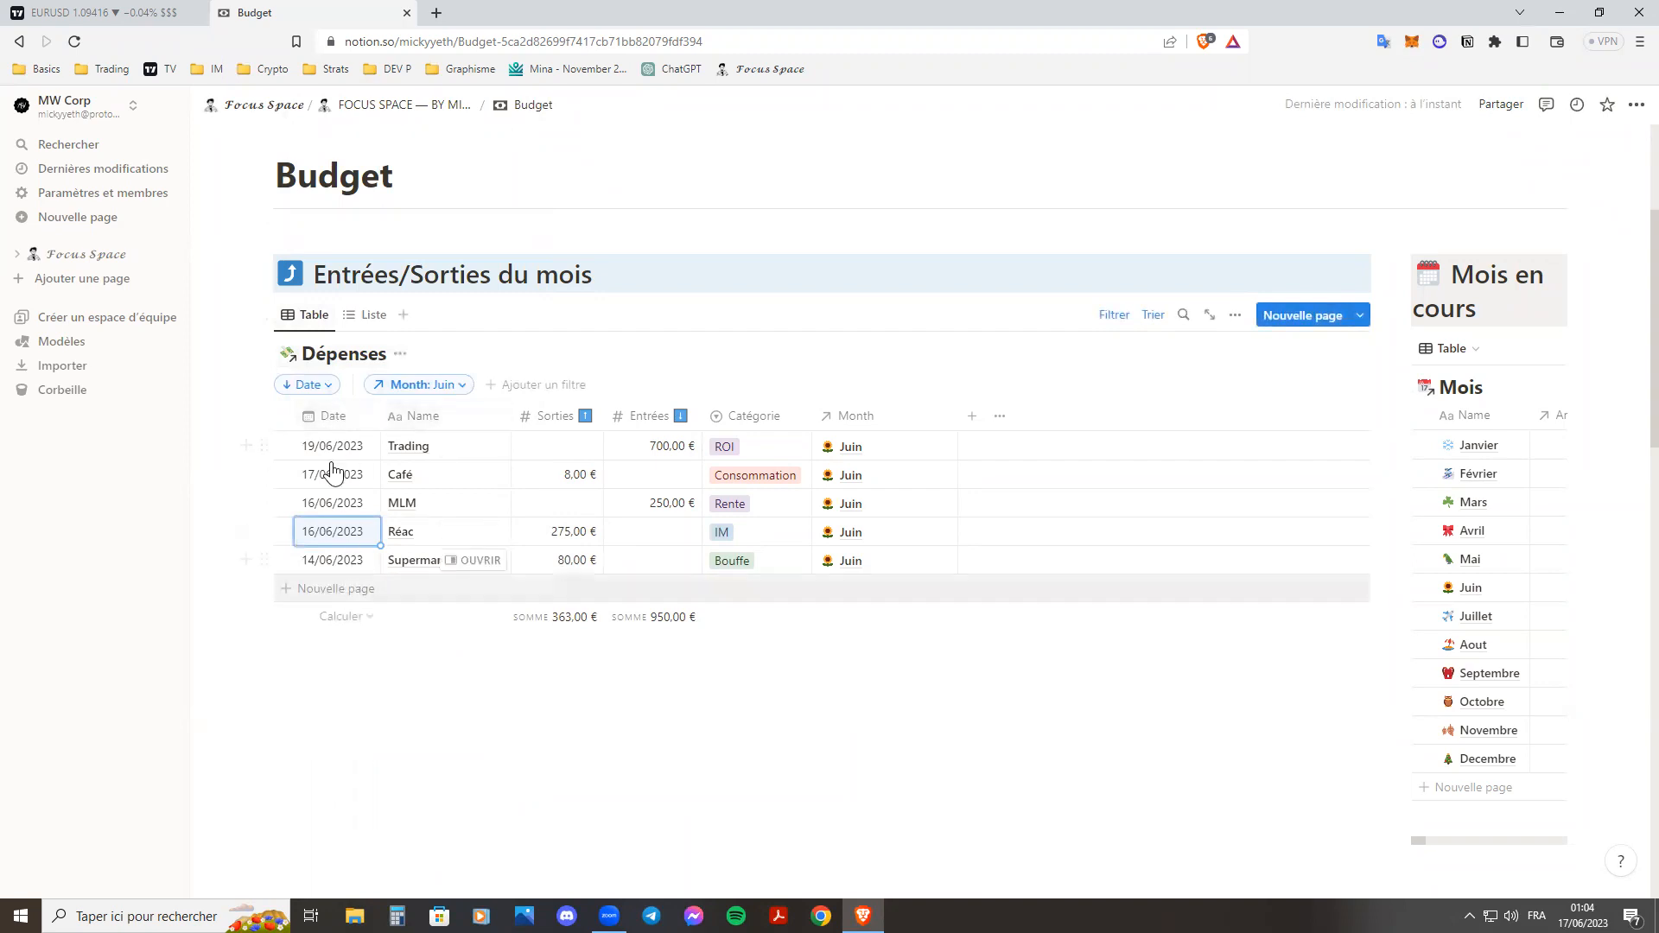
pyautogui.click(330, 416)
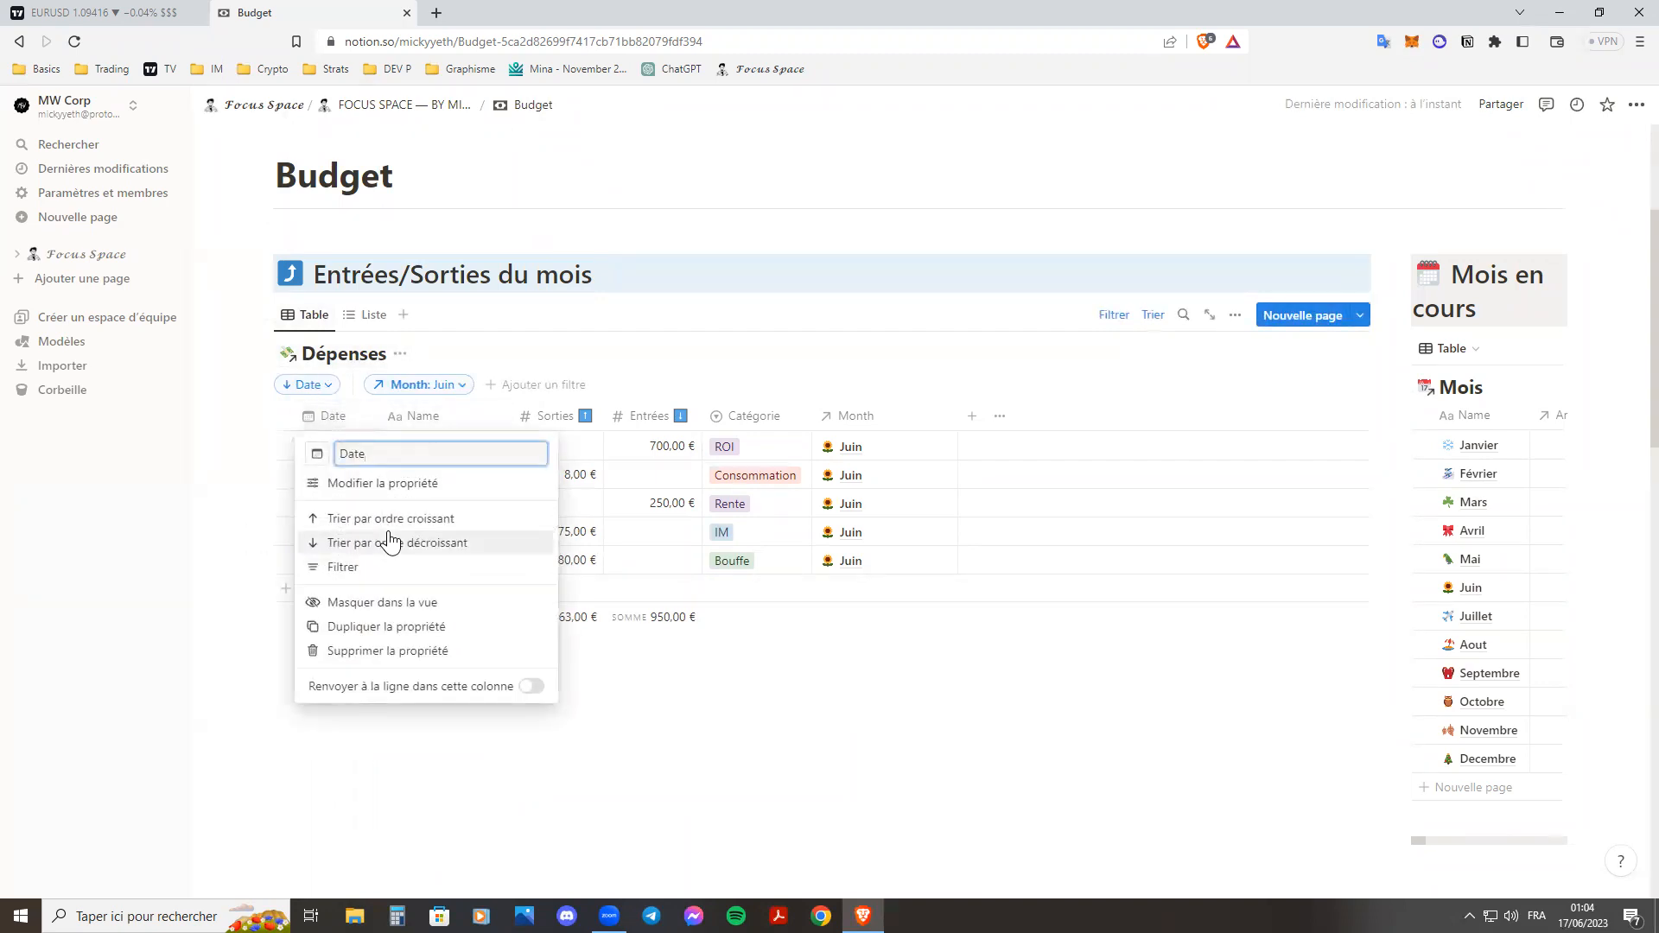
pyautogui.click(724, 667)
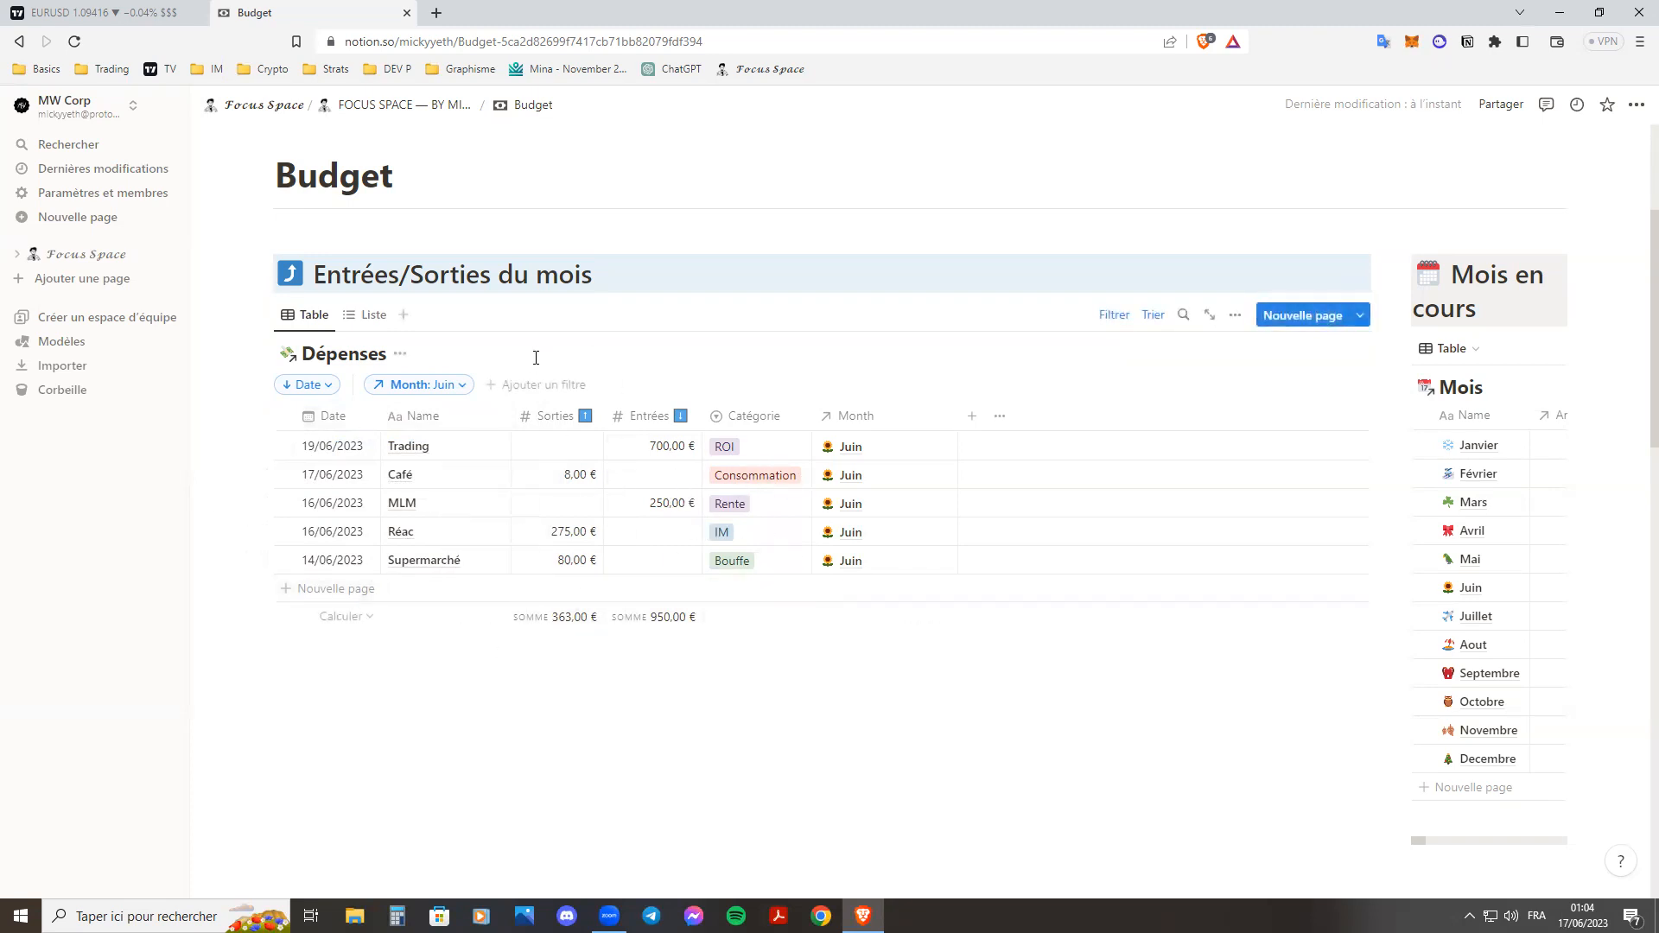
# Add a Catégorie filter to Dépenses, trying the Épargne option and leaving no category selected.
pyautogui.click(517, 386)
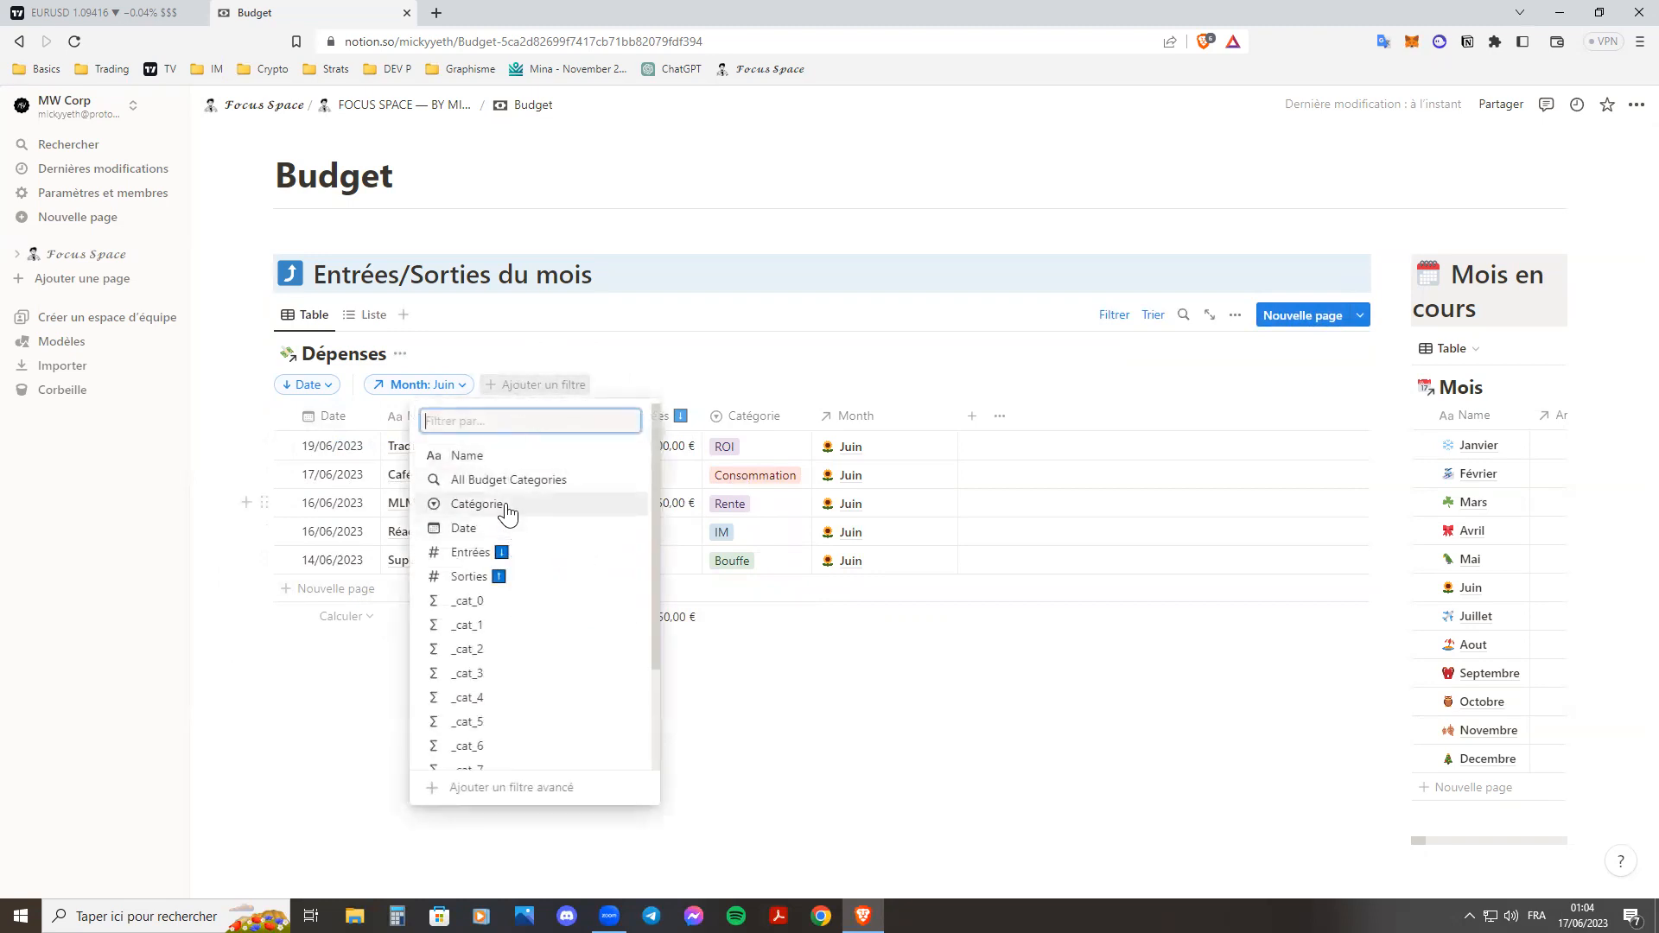
pyautogui.click(506, 510)
pyautogui.click(436, 470)
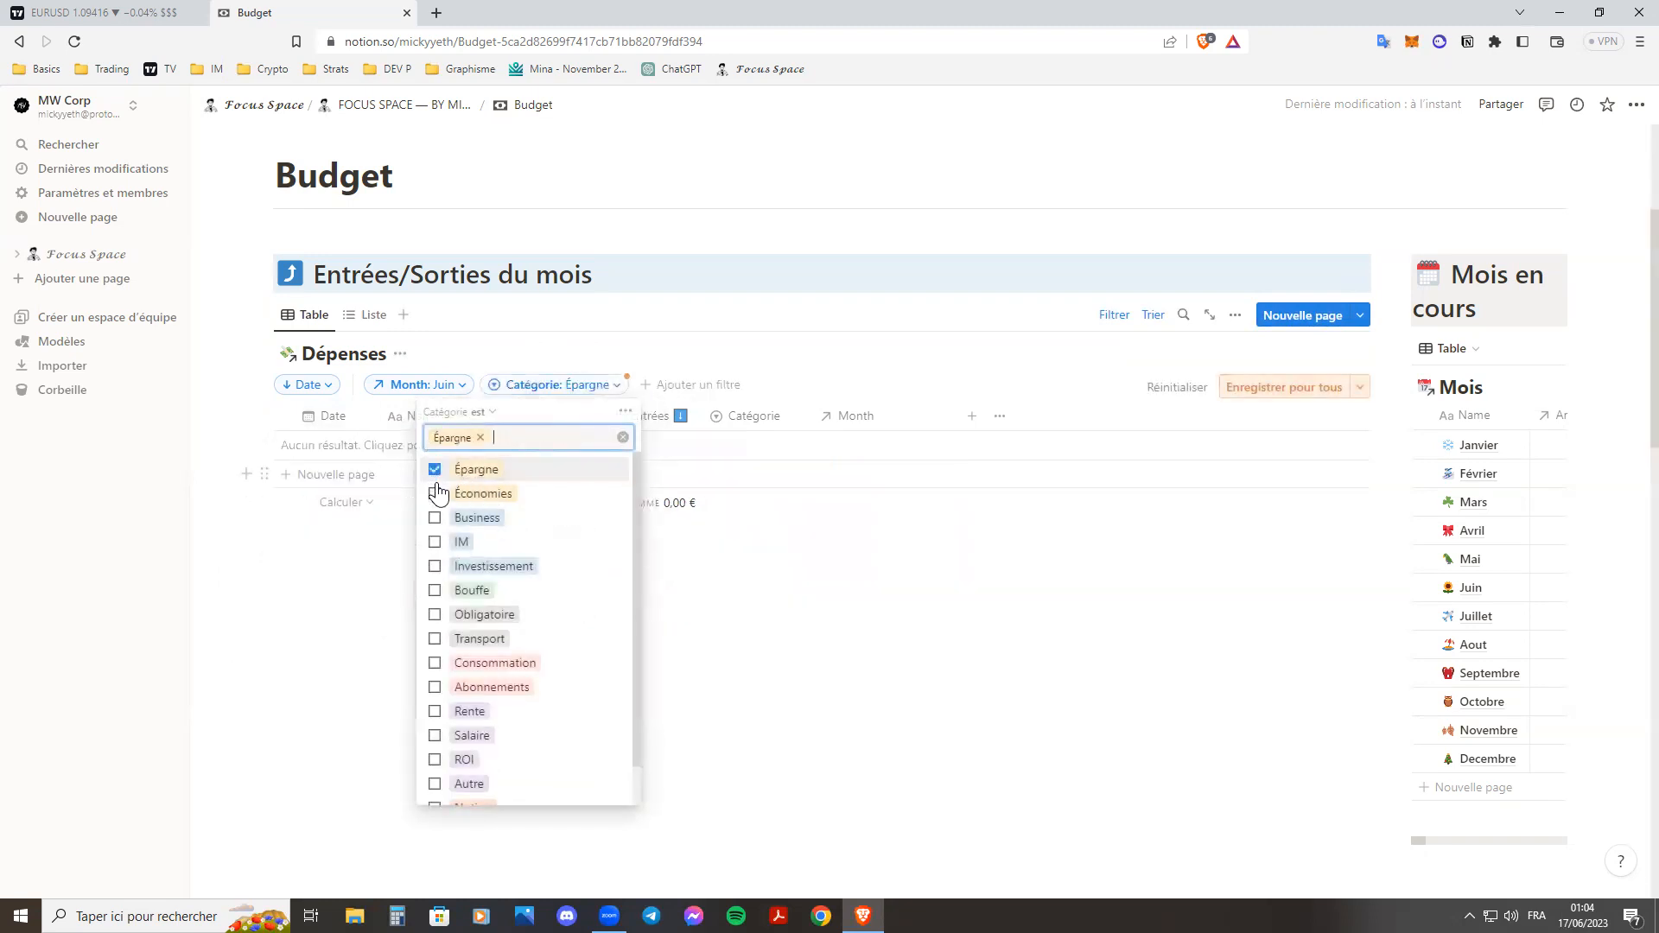
pyautogui.click(436, 489)
pyautogui.click(437, 489)
pyautogui.click(436, 492)
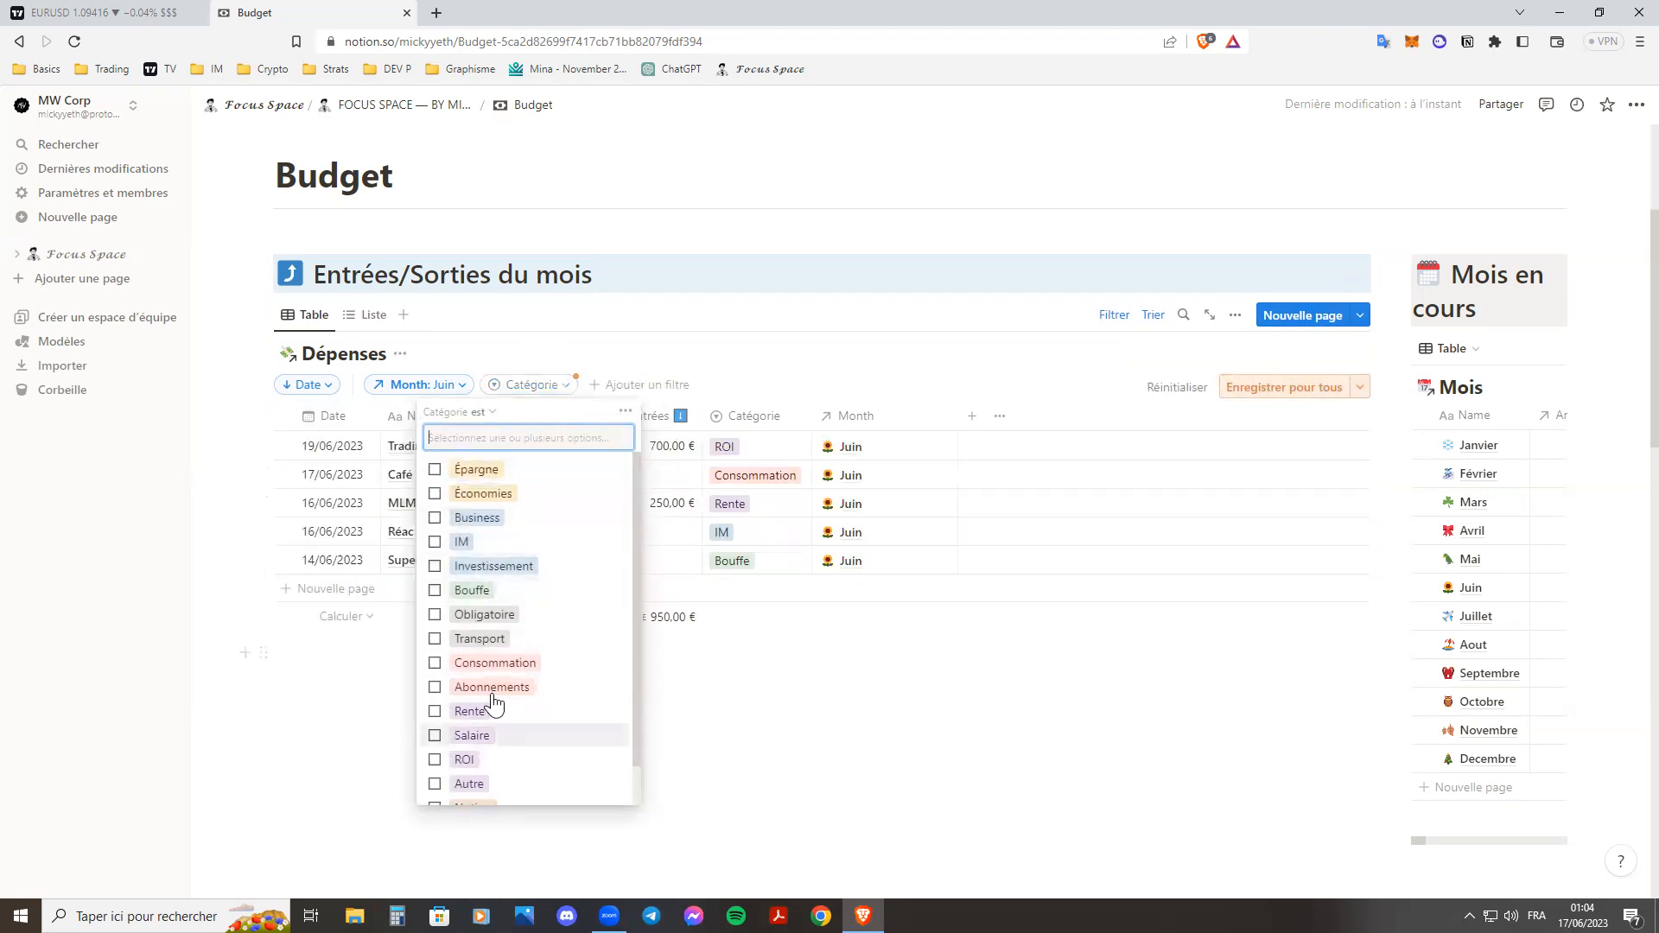
# Filter Dépenses to the income categories Rente, Salaire, ROI and Autre.
pyautogui.scroll(-1, 494, 704)
pyautogui.click(434, 668)
pyautogui.click(434, 692)
pyautogui.click(434, 716)
pyautogui.click(435, 735)
pyautogui.click(435, 735)
pyautogui.click(434, 756)
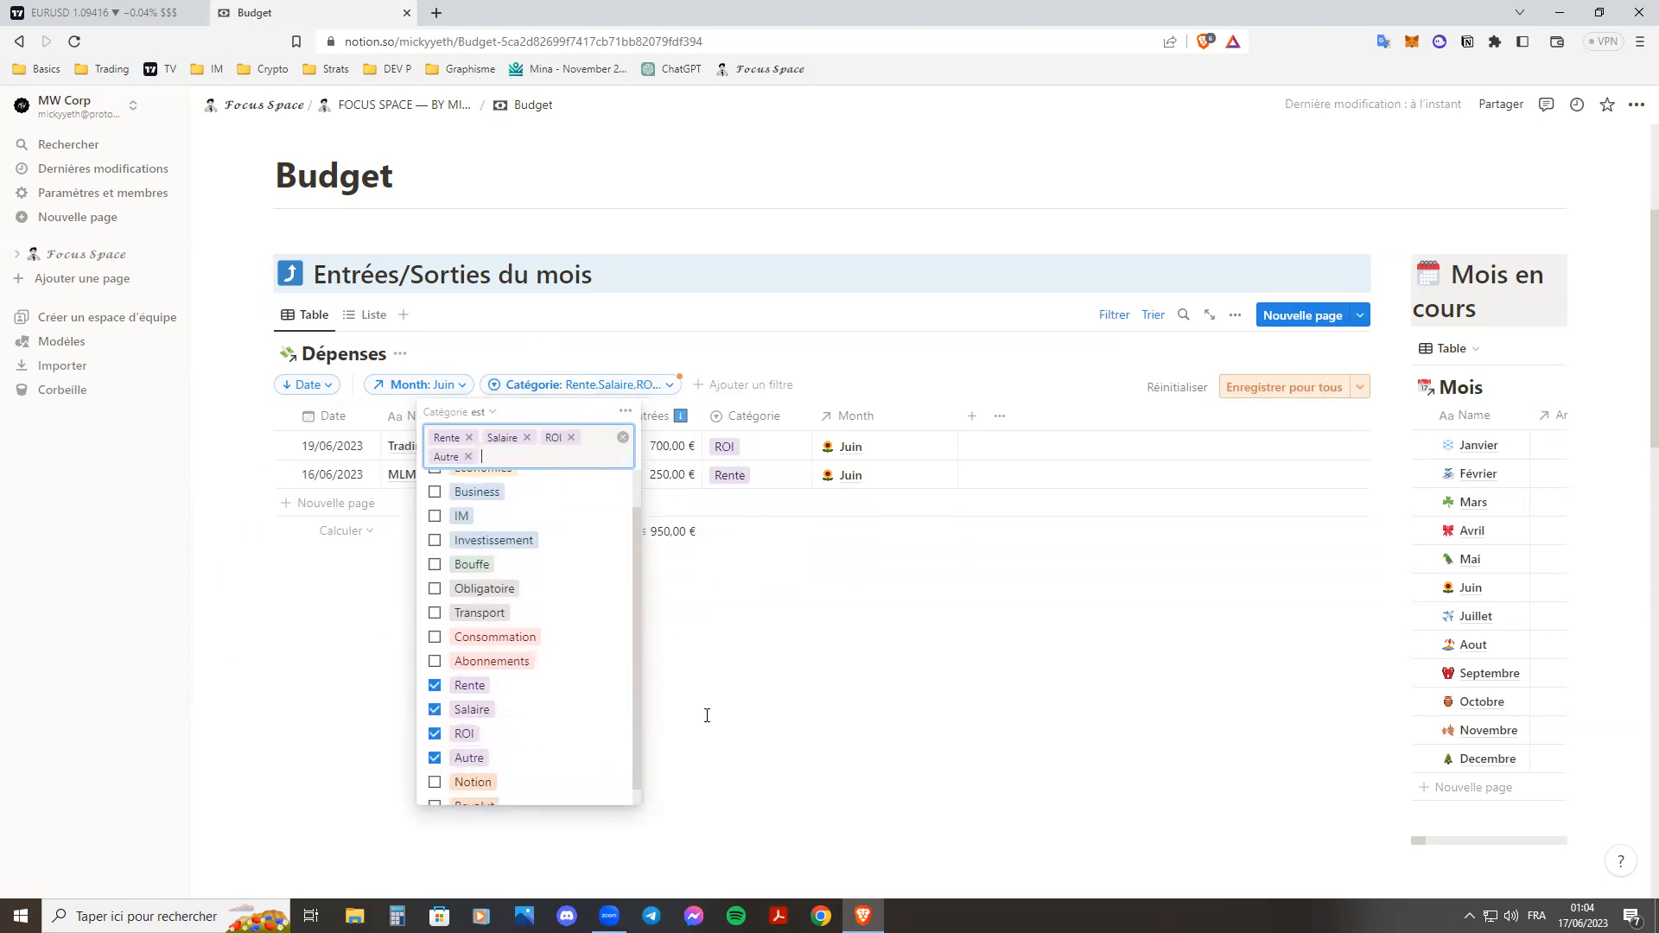
pyautogui.click(707, 716)
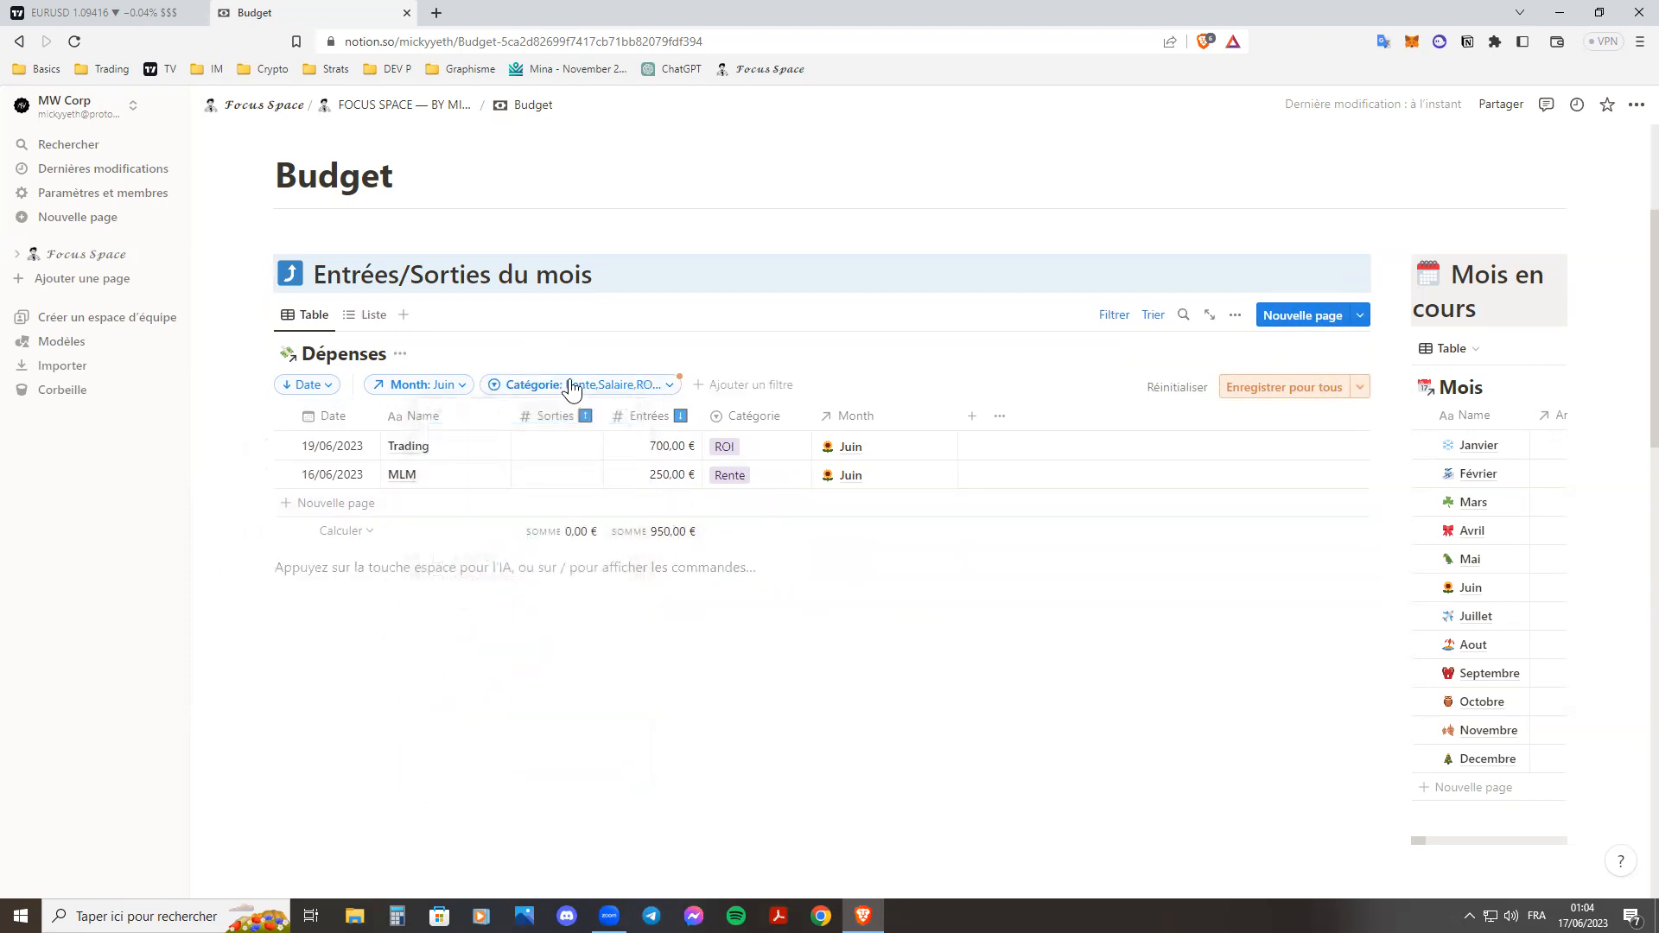
# Remove all selected categories from the Catégorie filter and save the Dépenses view for everyone.
pyautogui.click(571, 389)
pyautogui.click(859, 723)
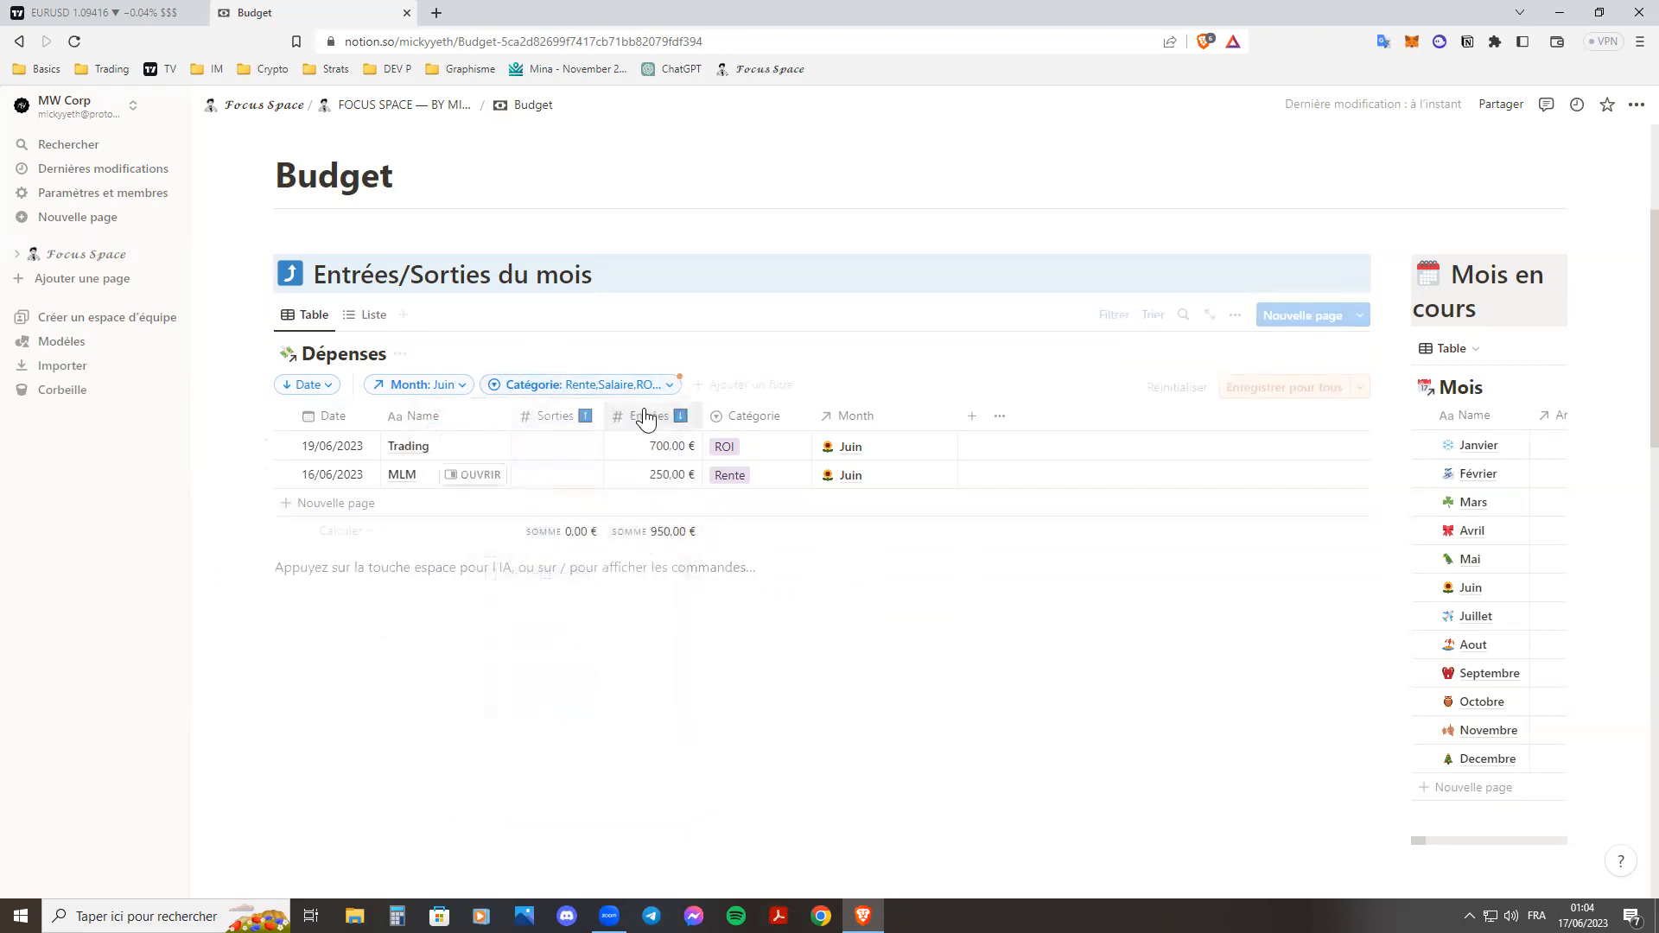
pyautogui.click(631, 386)
pyautogui.click(624, 438)
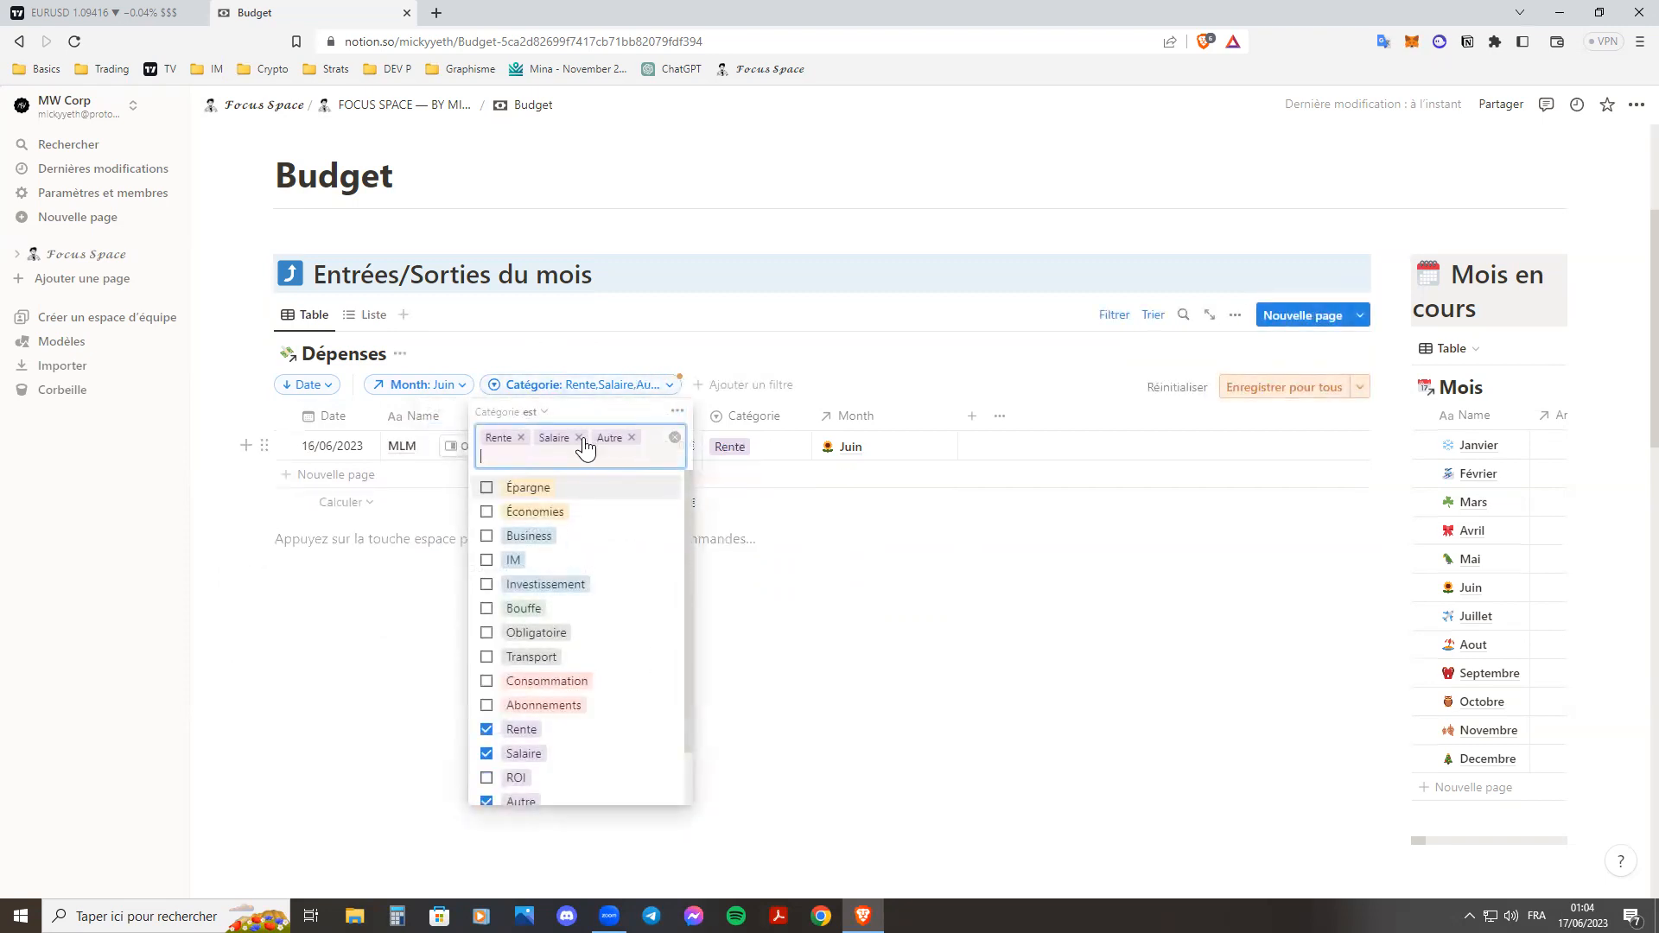
pyautogui.click(579, 438)
pyautogui.click(521, 438)
pyautogui.click(522, 438)
pyautogui.click(896, 778)
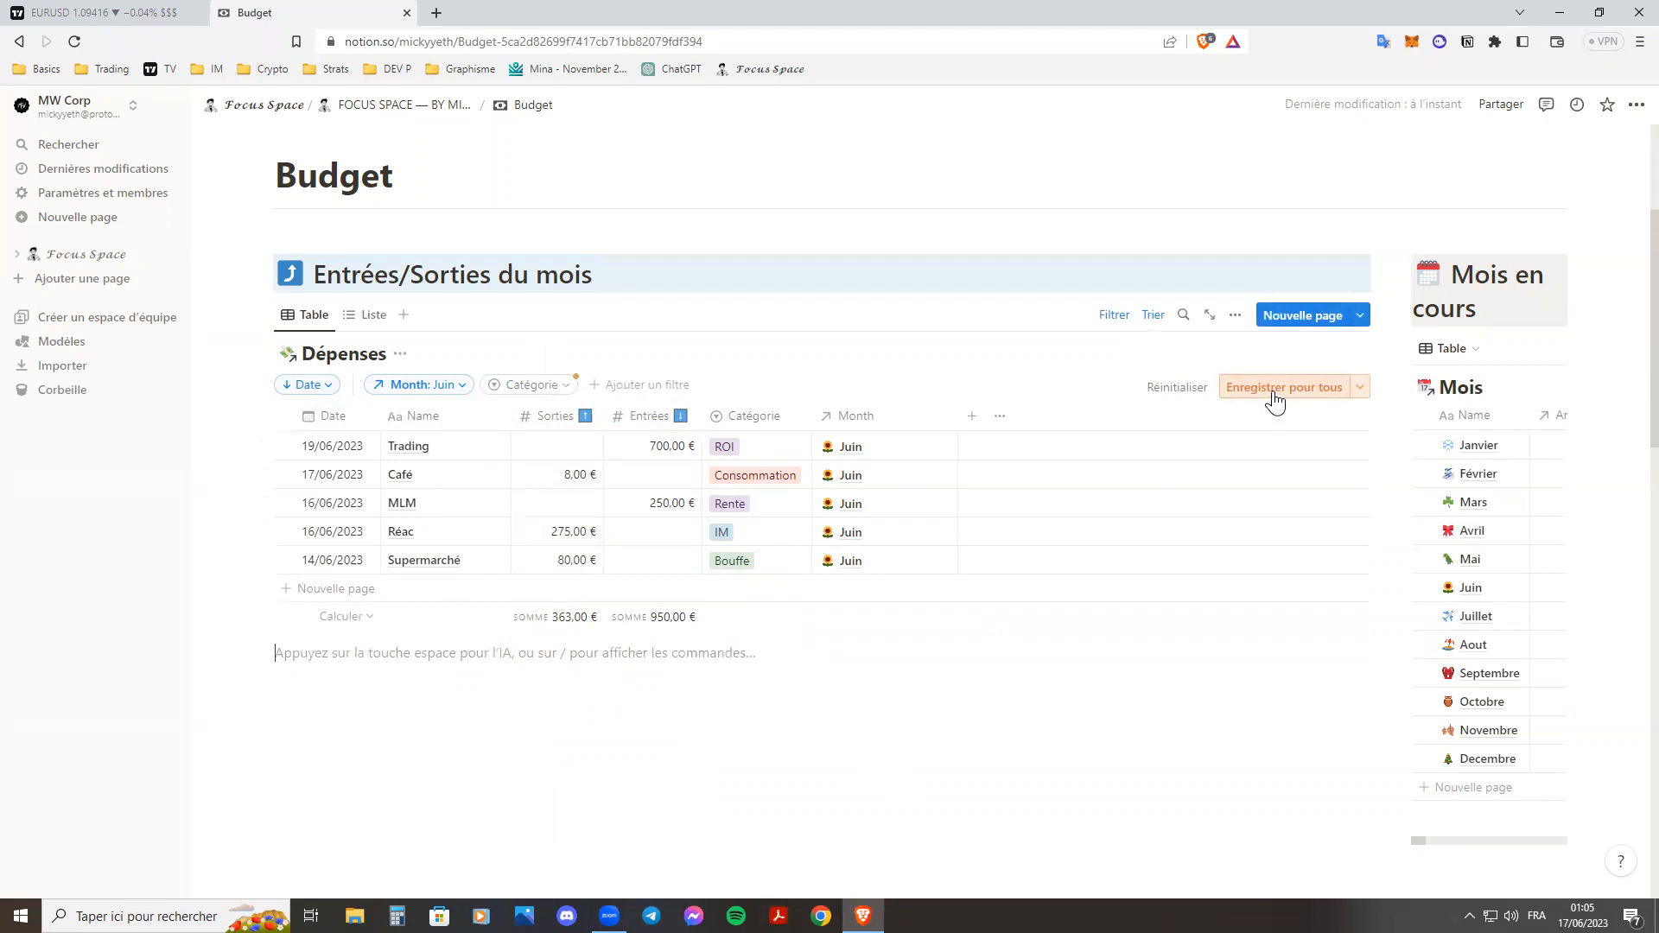
pyautogui.click(1275, 389)
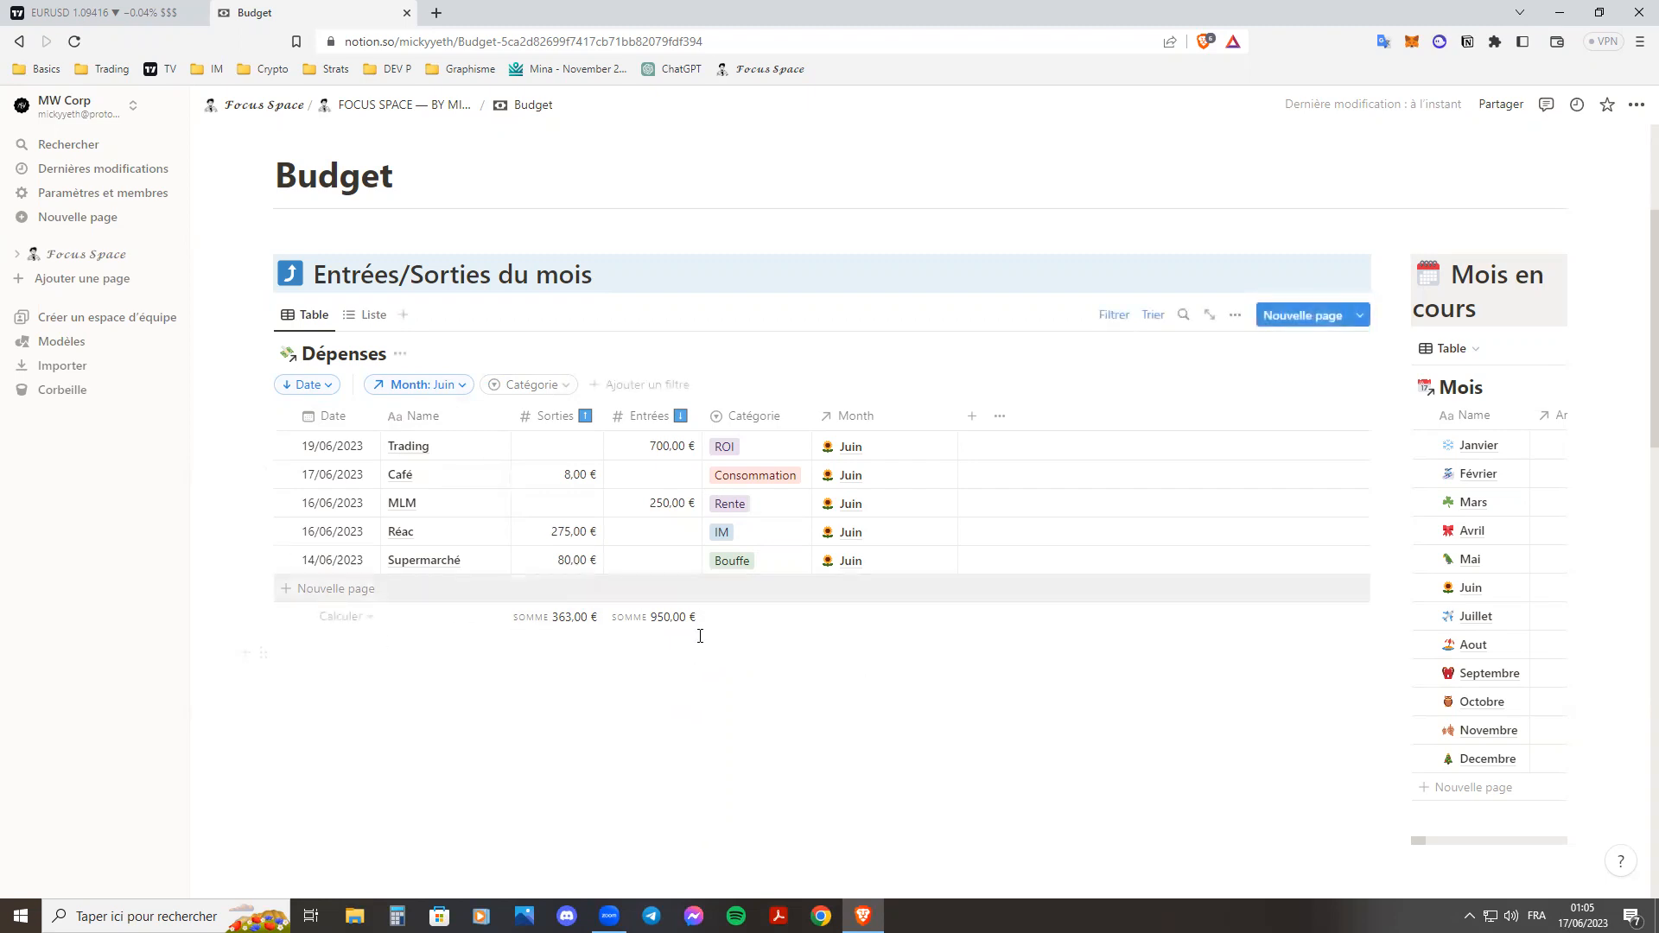
# Examine the monthly limits in Budget, the amounts in Mois, and the sort and Catégorie filter settings of Dépenses.
pyautogui.scroll(-10, 700, 636)
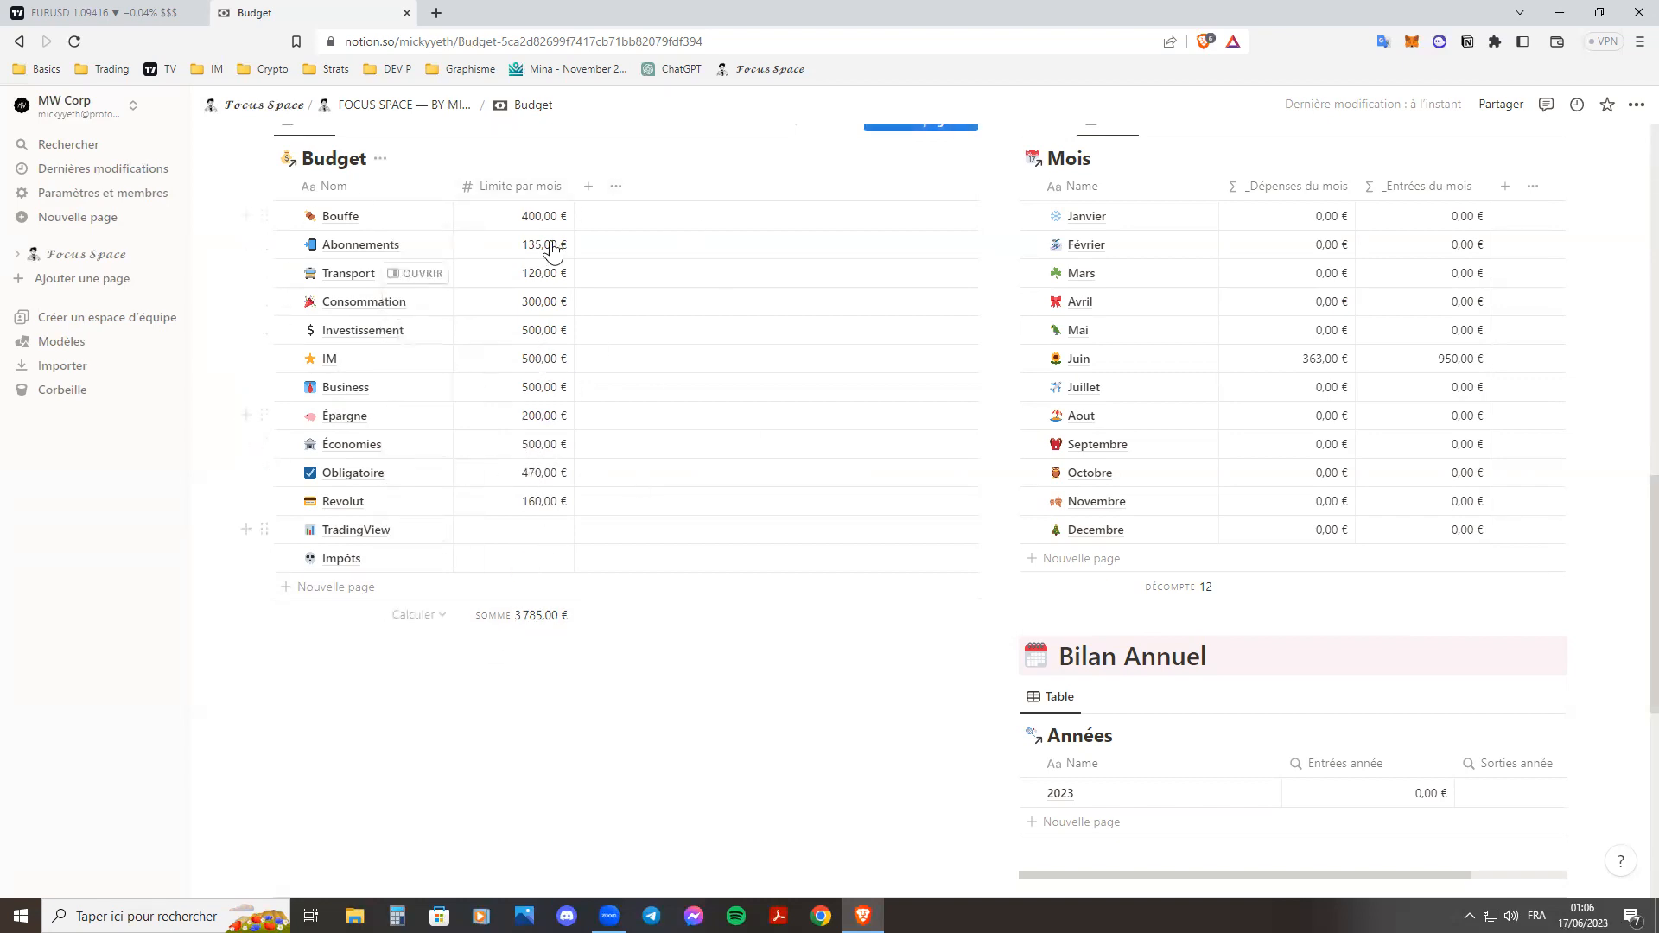
pyautogui.scroll(10, 701, 339)
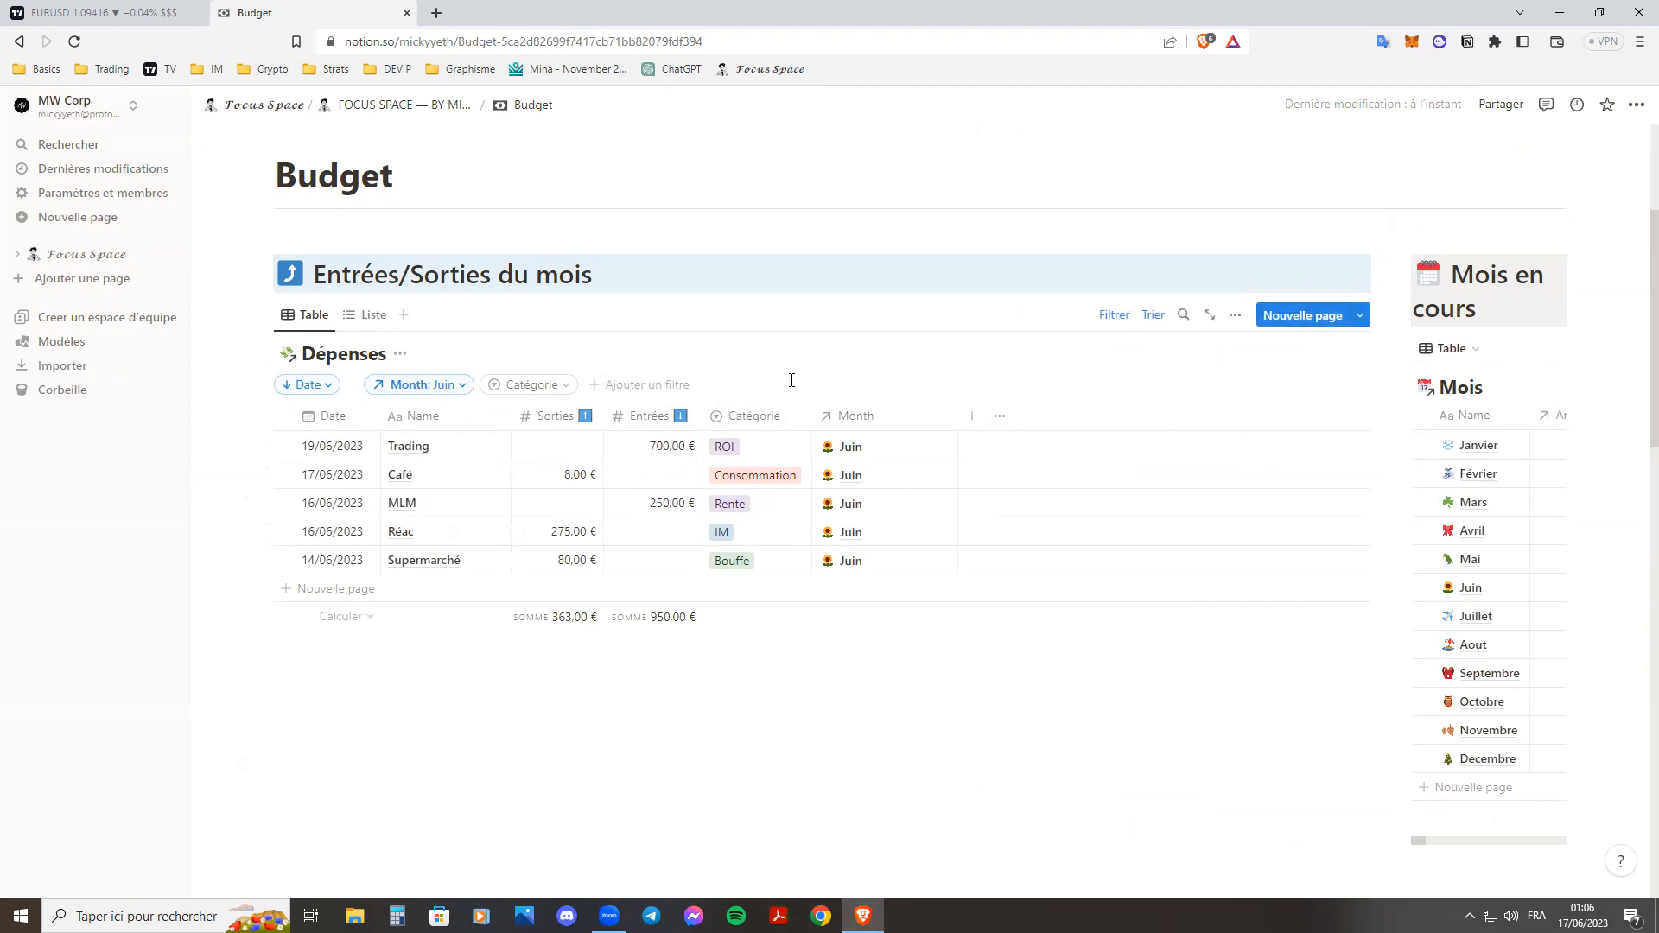
pyautogui.click(1132, 318)
pyautogui.click(1154, 318)
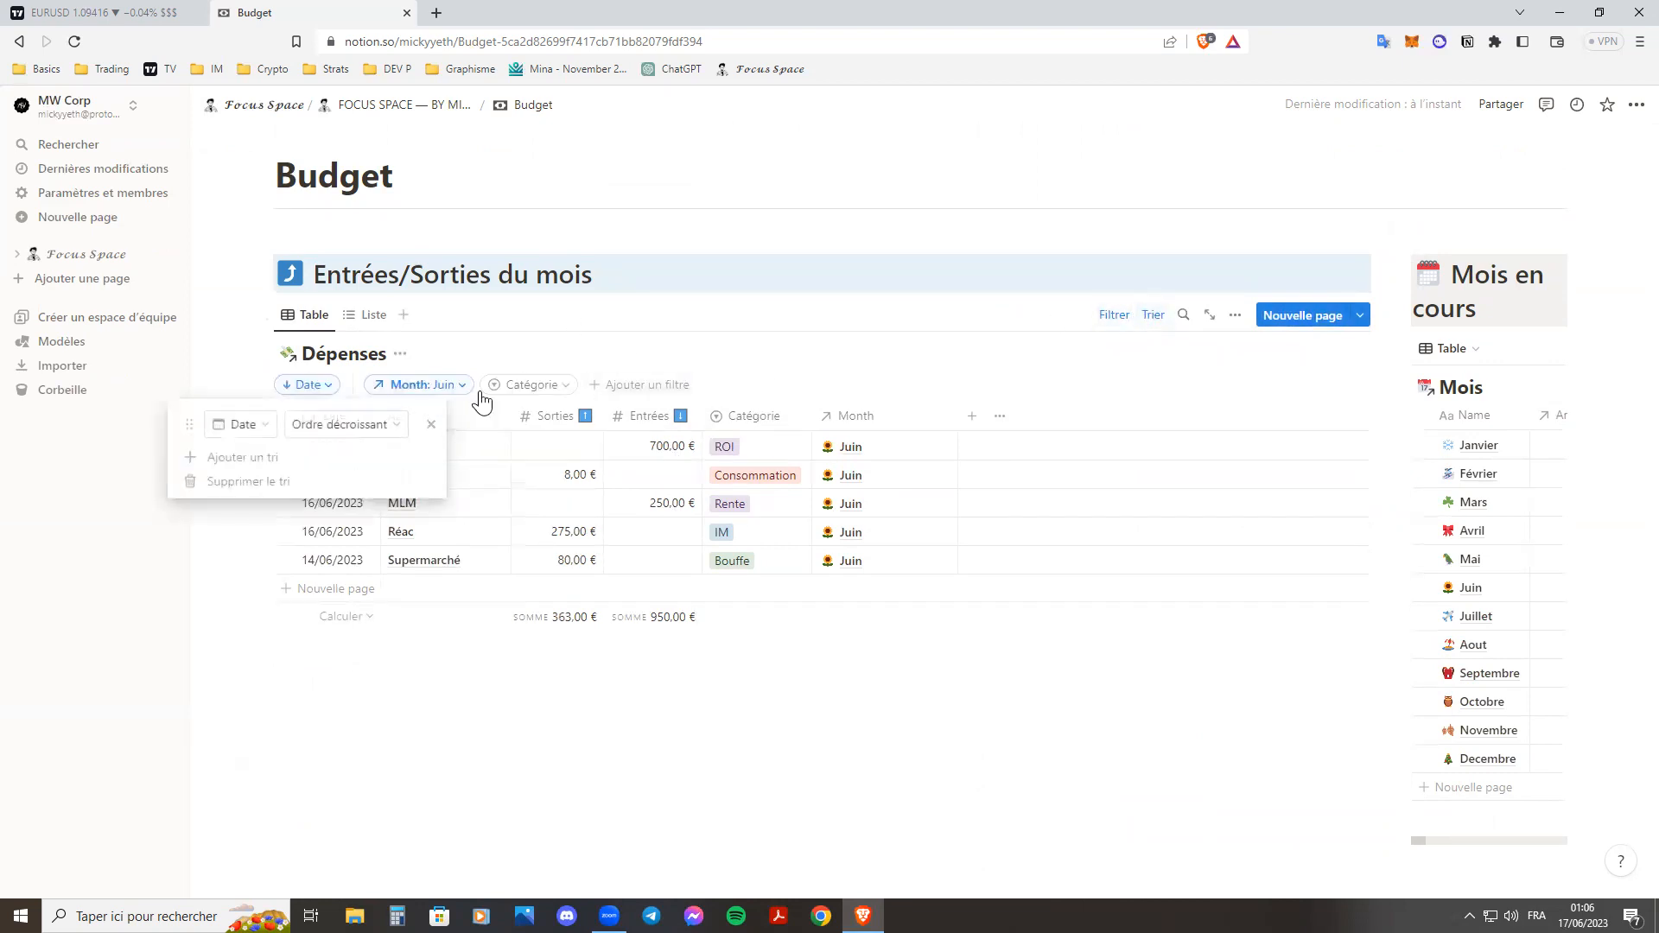
pyautogui.click(535, 386)
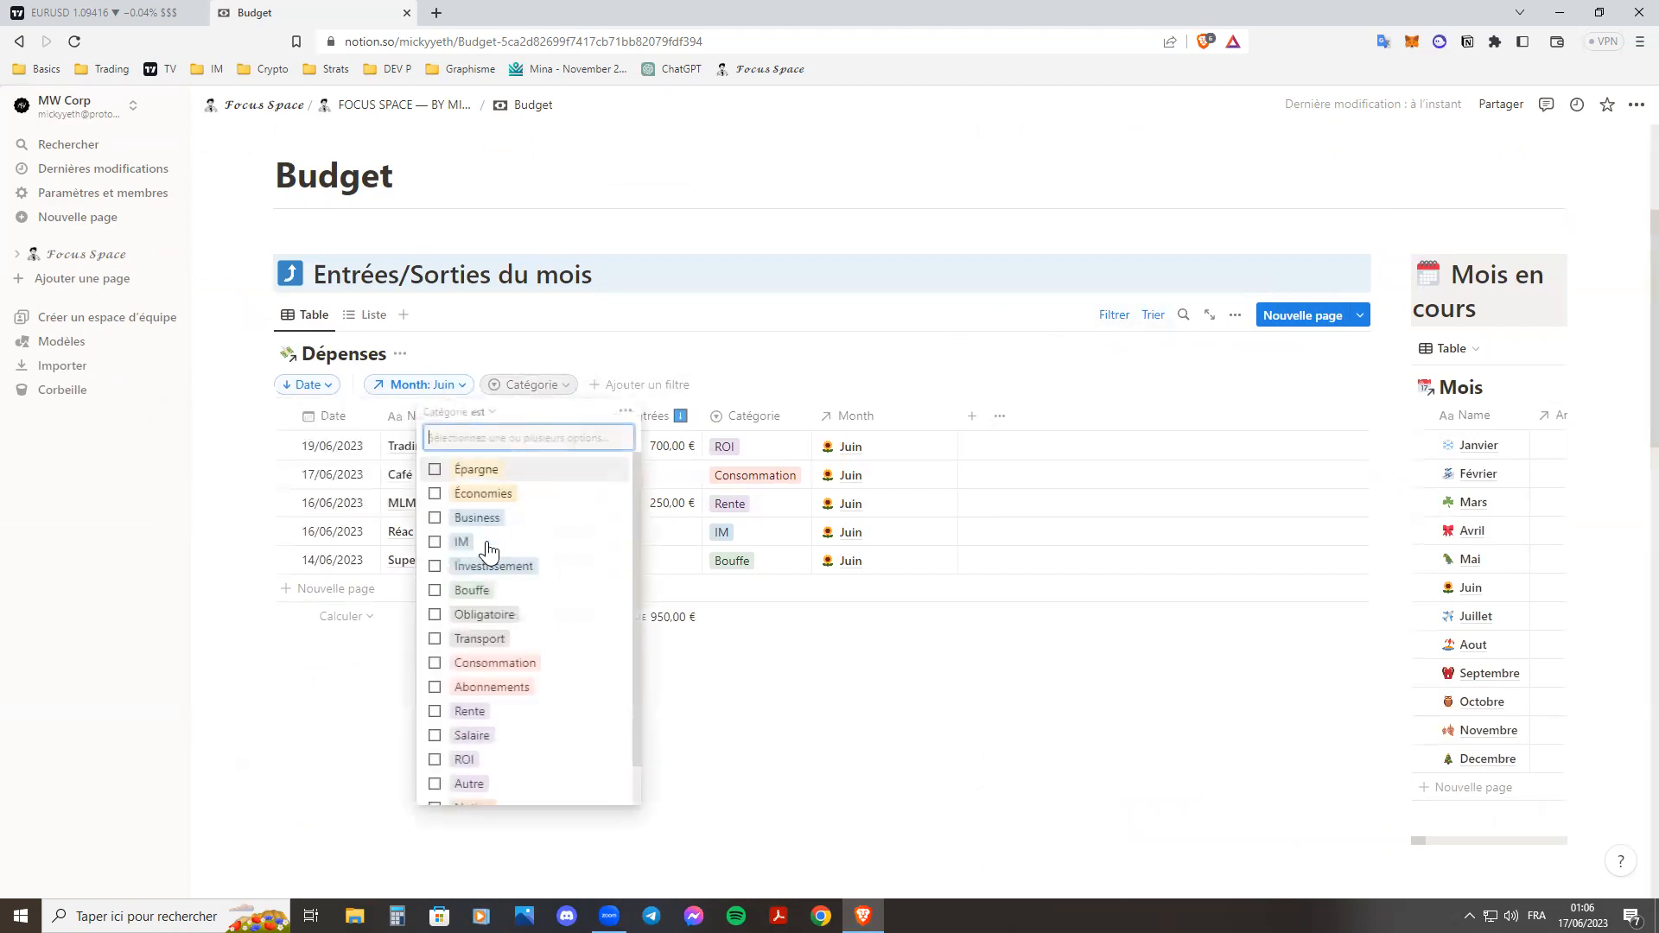
pyautogui.click(622, 386)
pyautogui.click(623, 385)
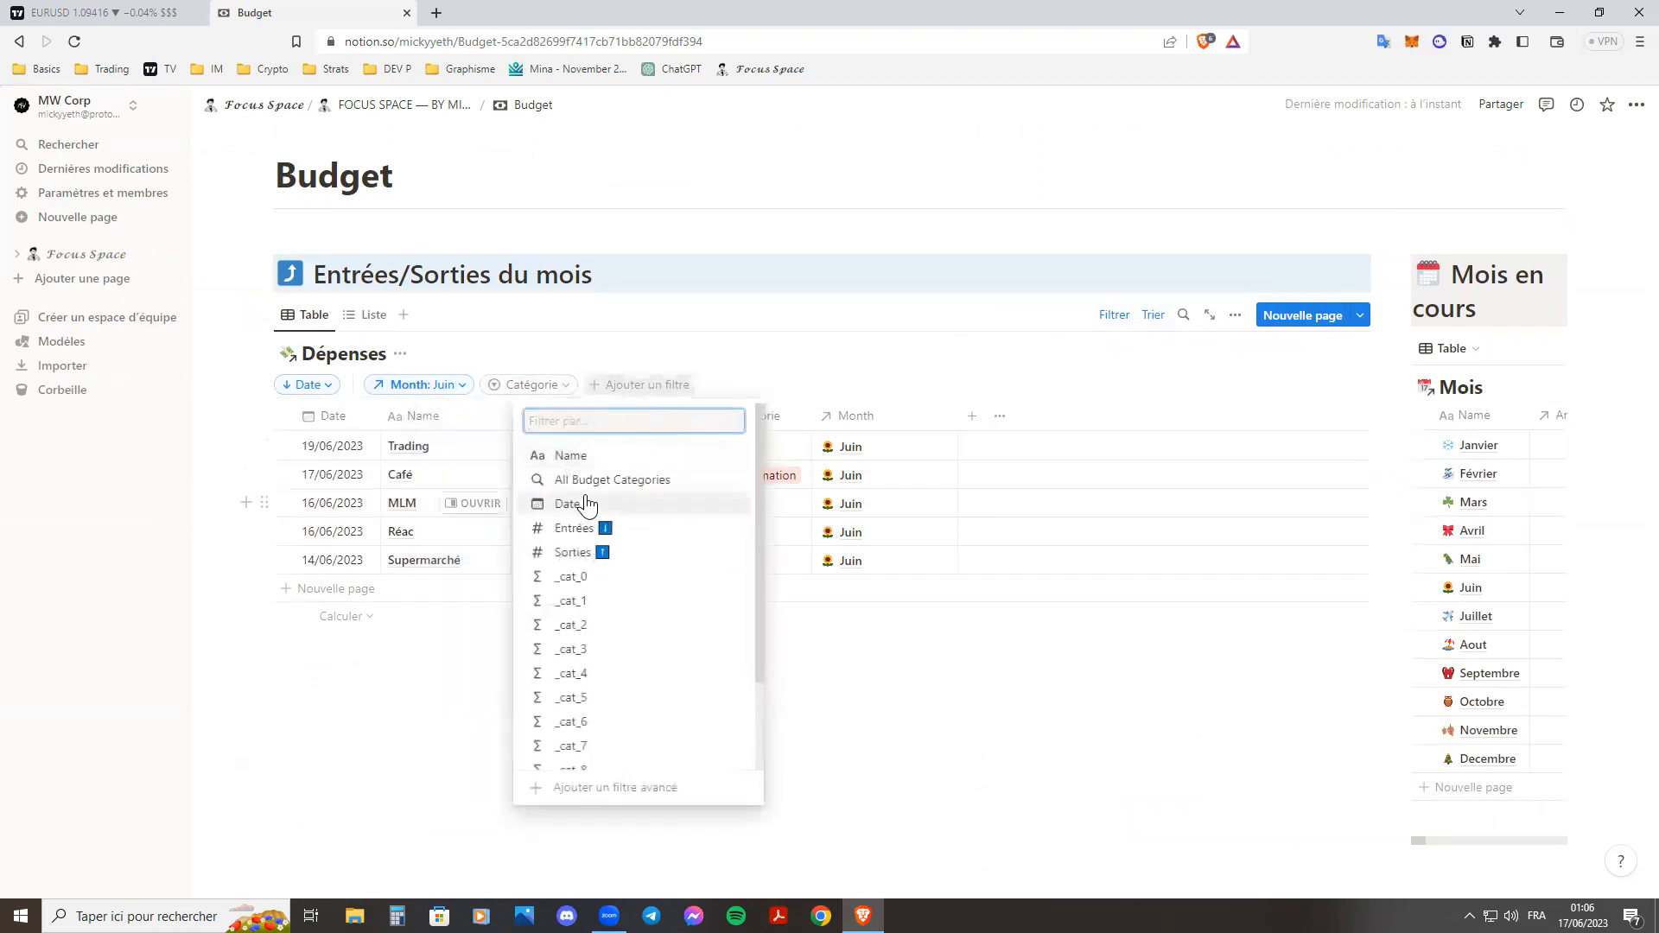
pyautogui.scroll(-3, 626, 518)
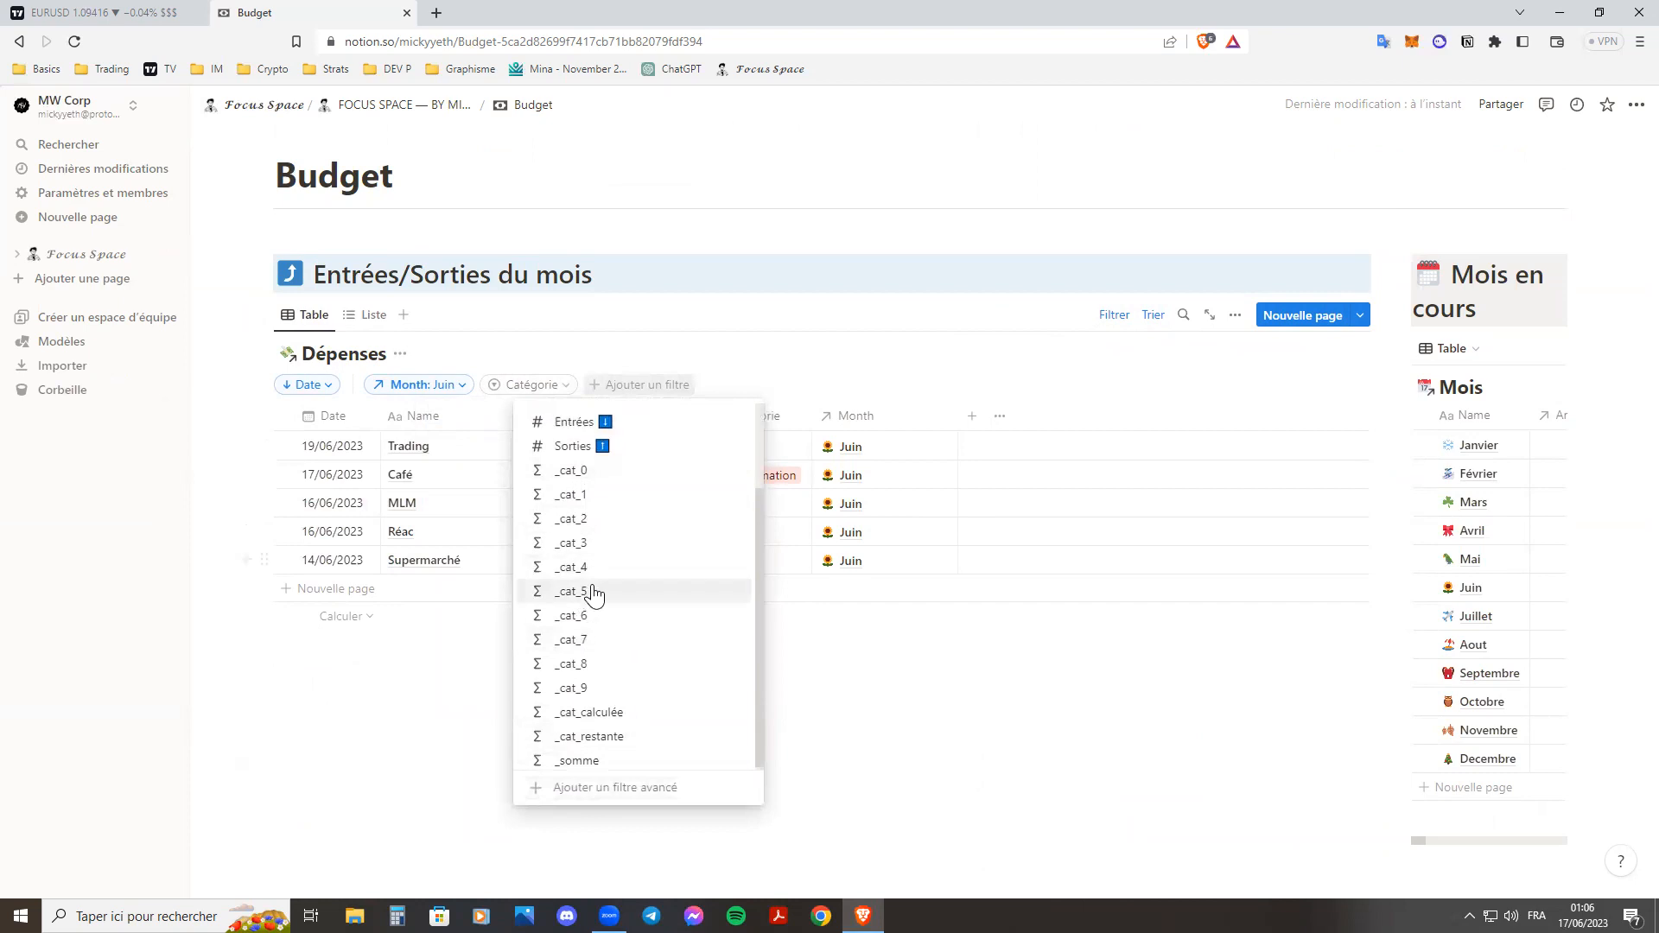
pyautogui.scroll(3, 587, 553)
pyautogui.click(574, 528)
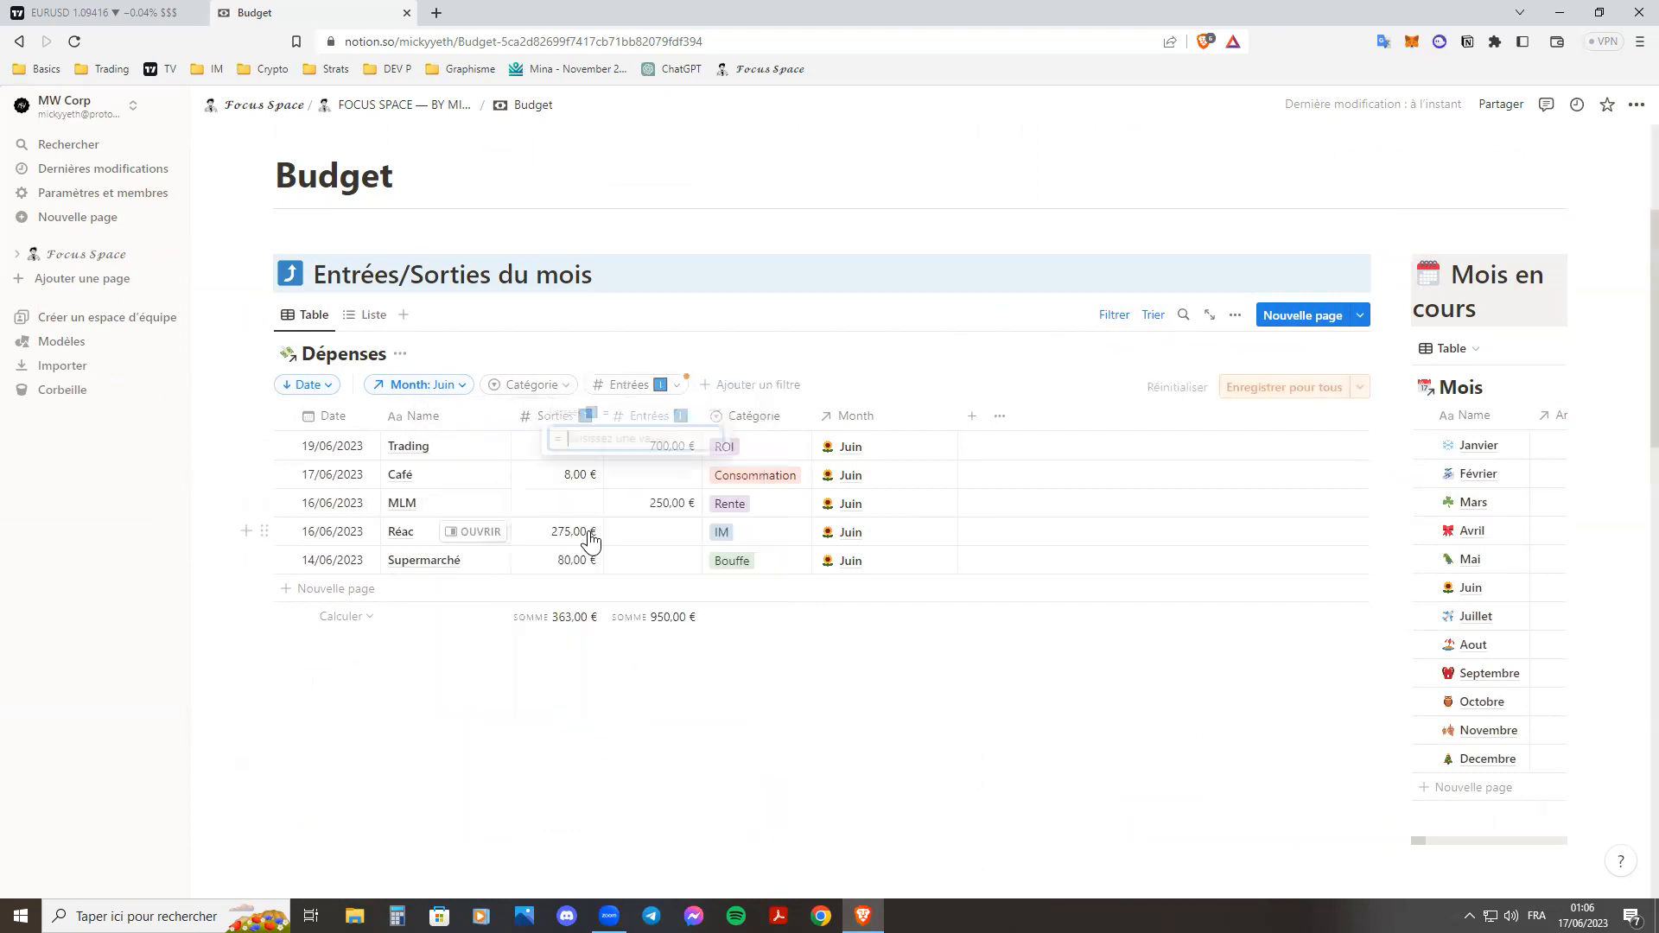
pyautogui.press('Escape')
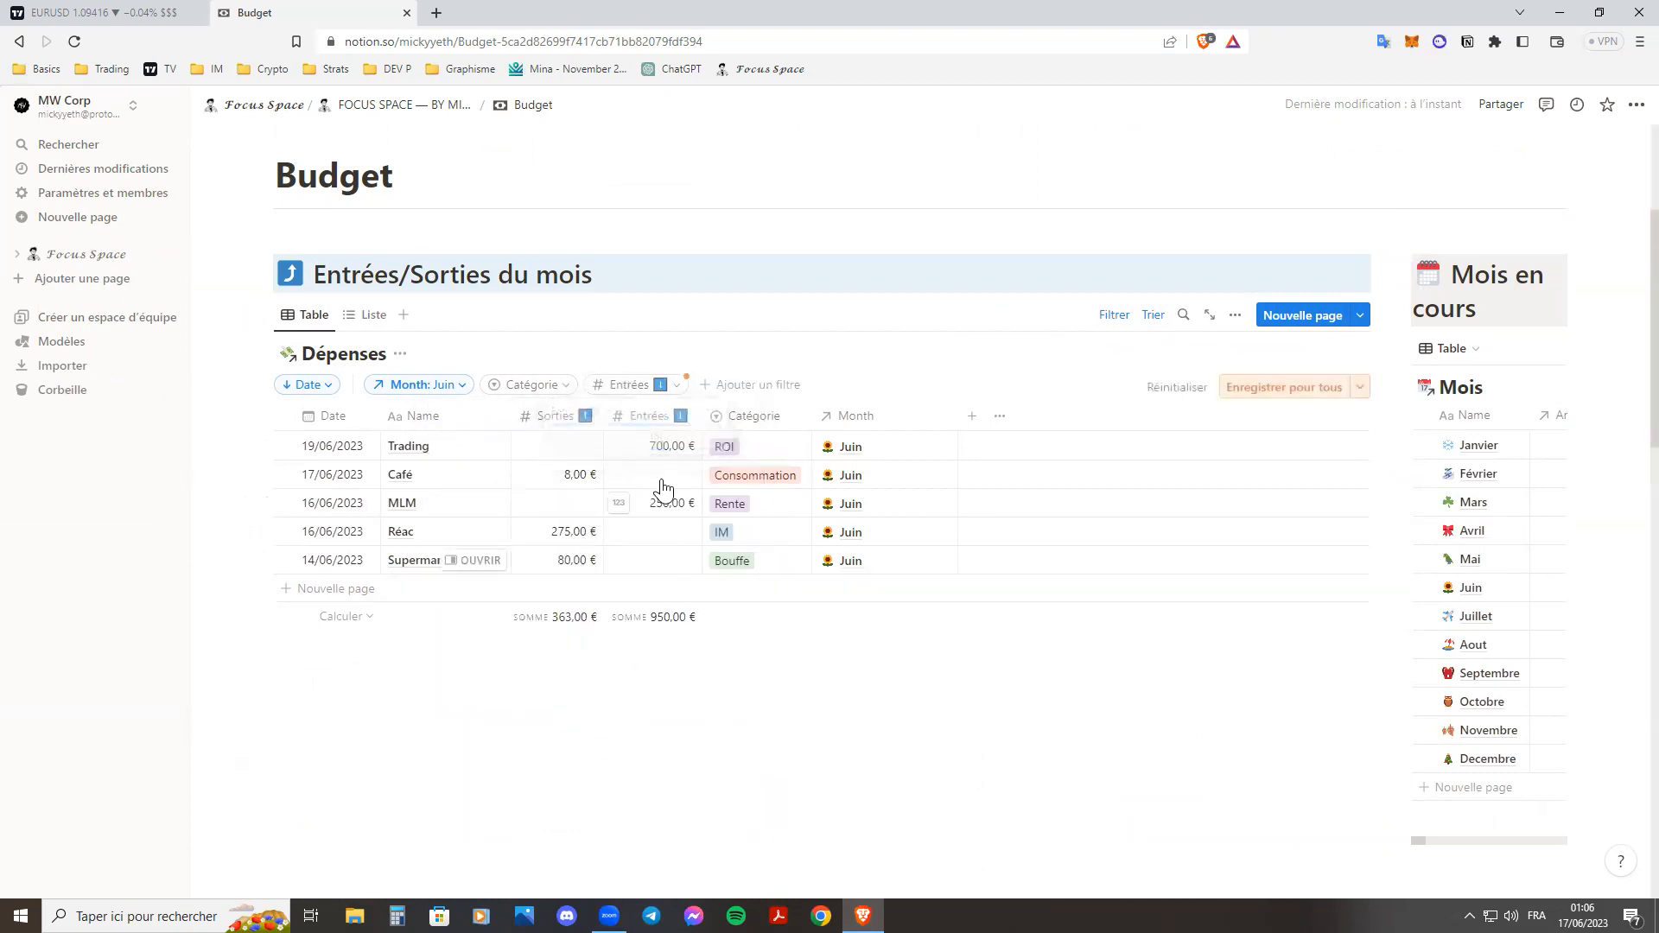
pyautogui.click(664, 389)
pyautogui.click(990, 360)
pyautogui.click(1184, 389)
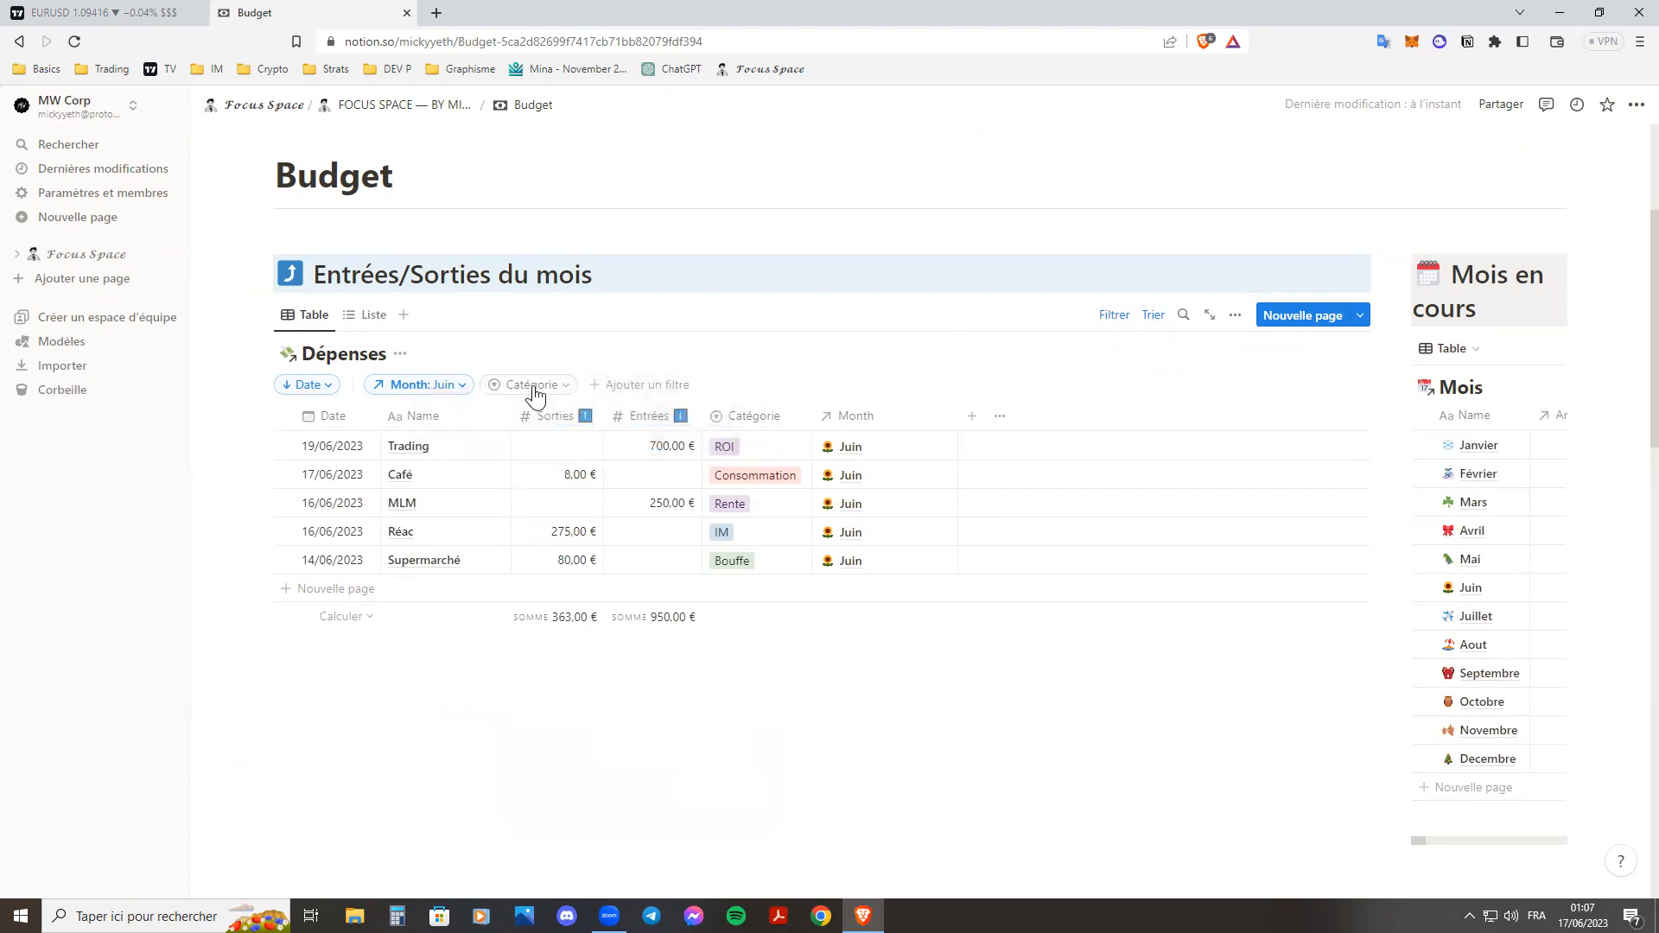
# Check the Month filter on Dépenses and the category budgets on the Juin page, and close the page.
pyautogui.click(455, 384)
pyautogui.click(366, 442)
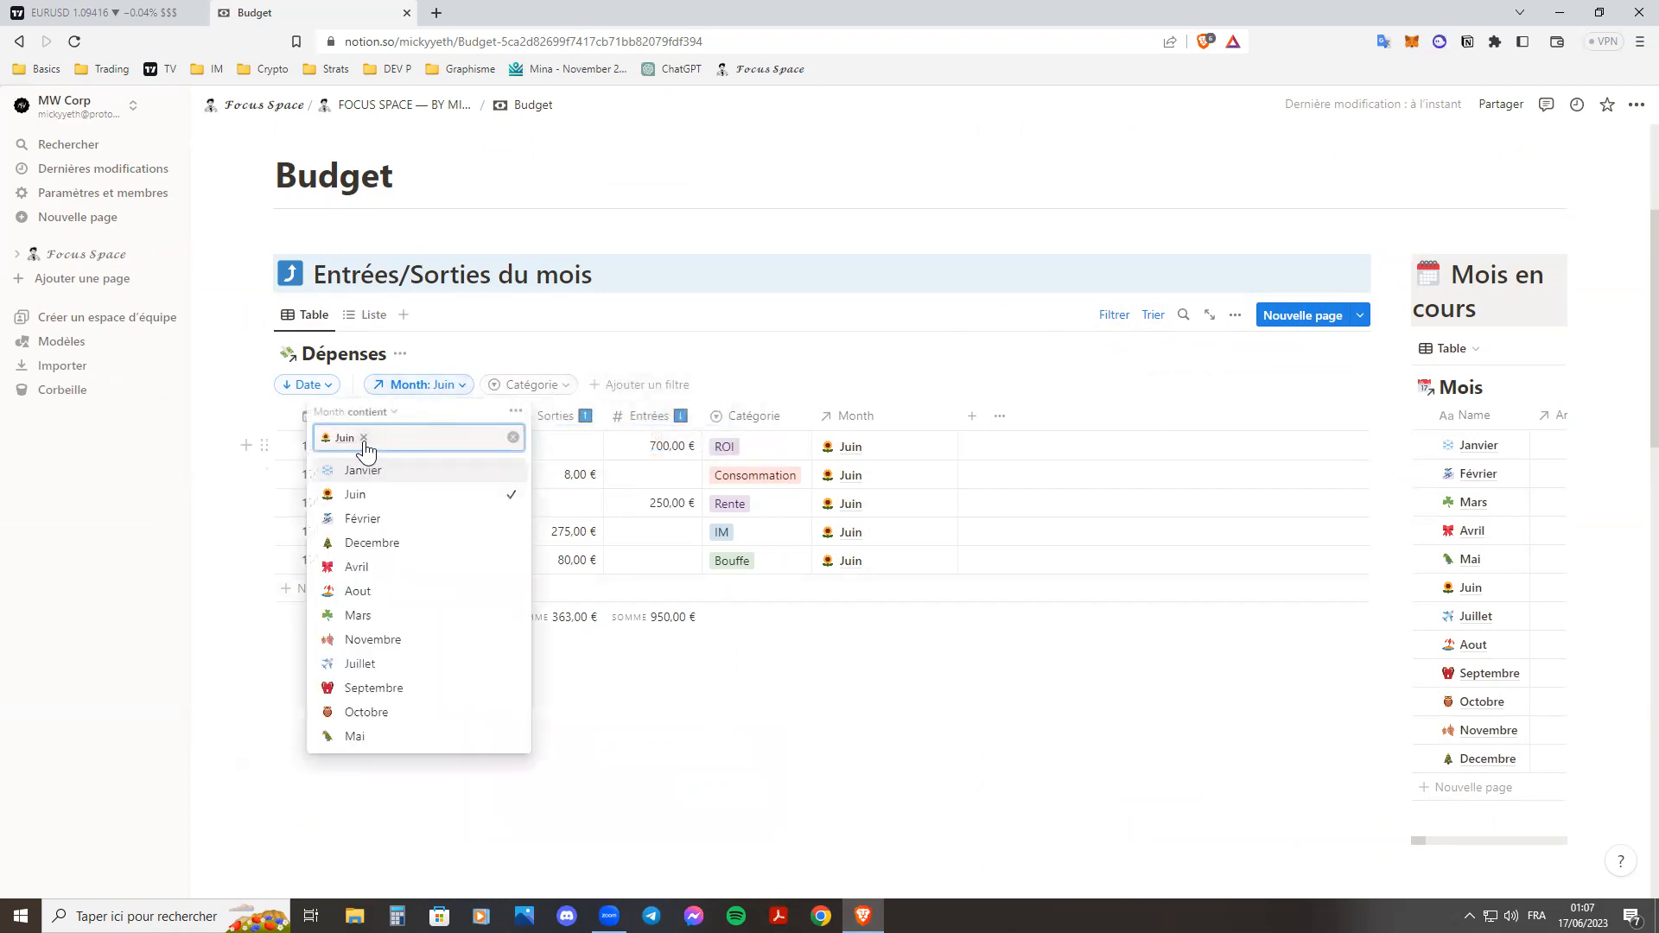
pyautogui.click(685, 581)
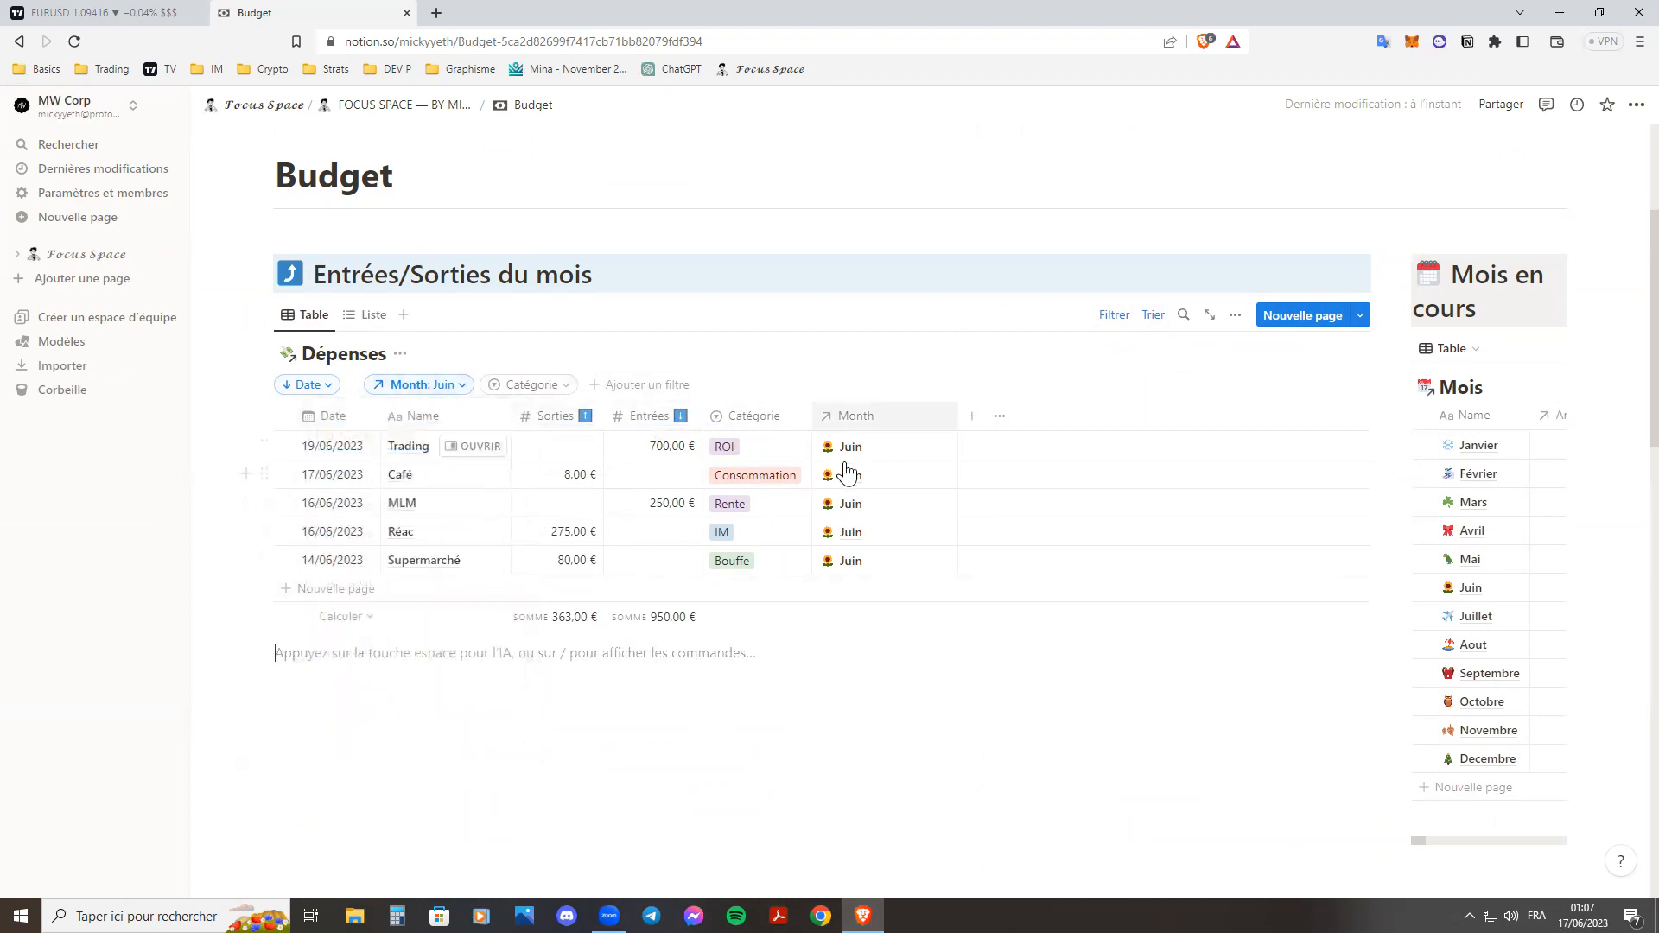
pyautogui.click(1499, 588)
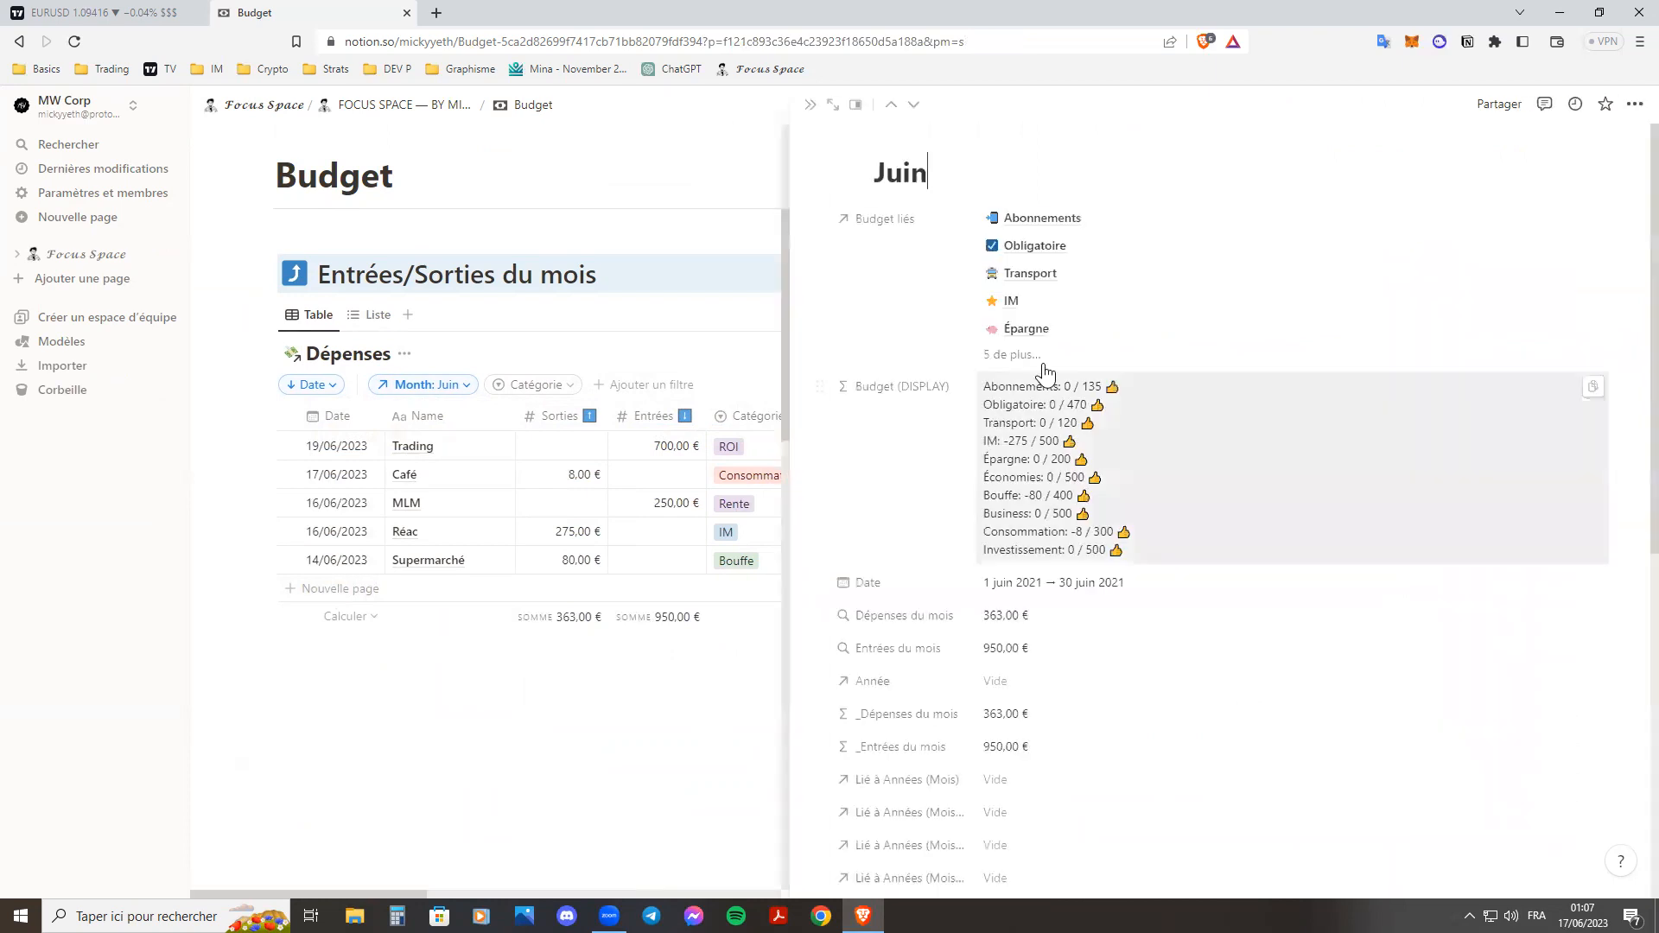
pyautogui.click(806, 104)
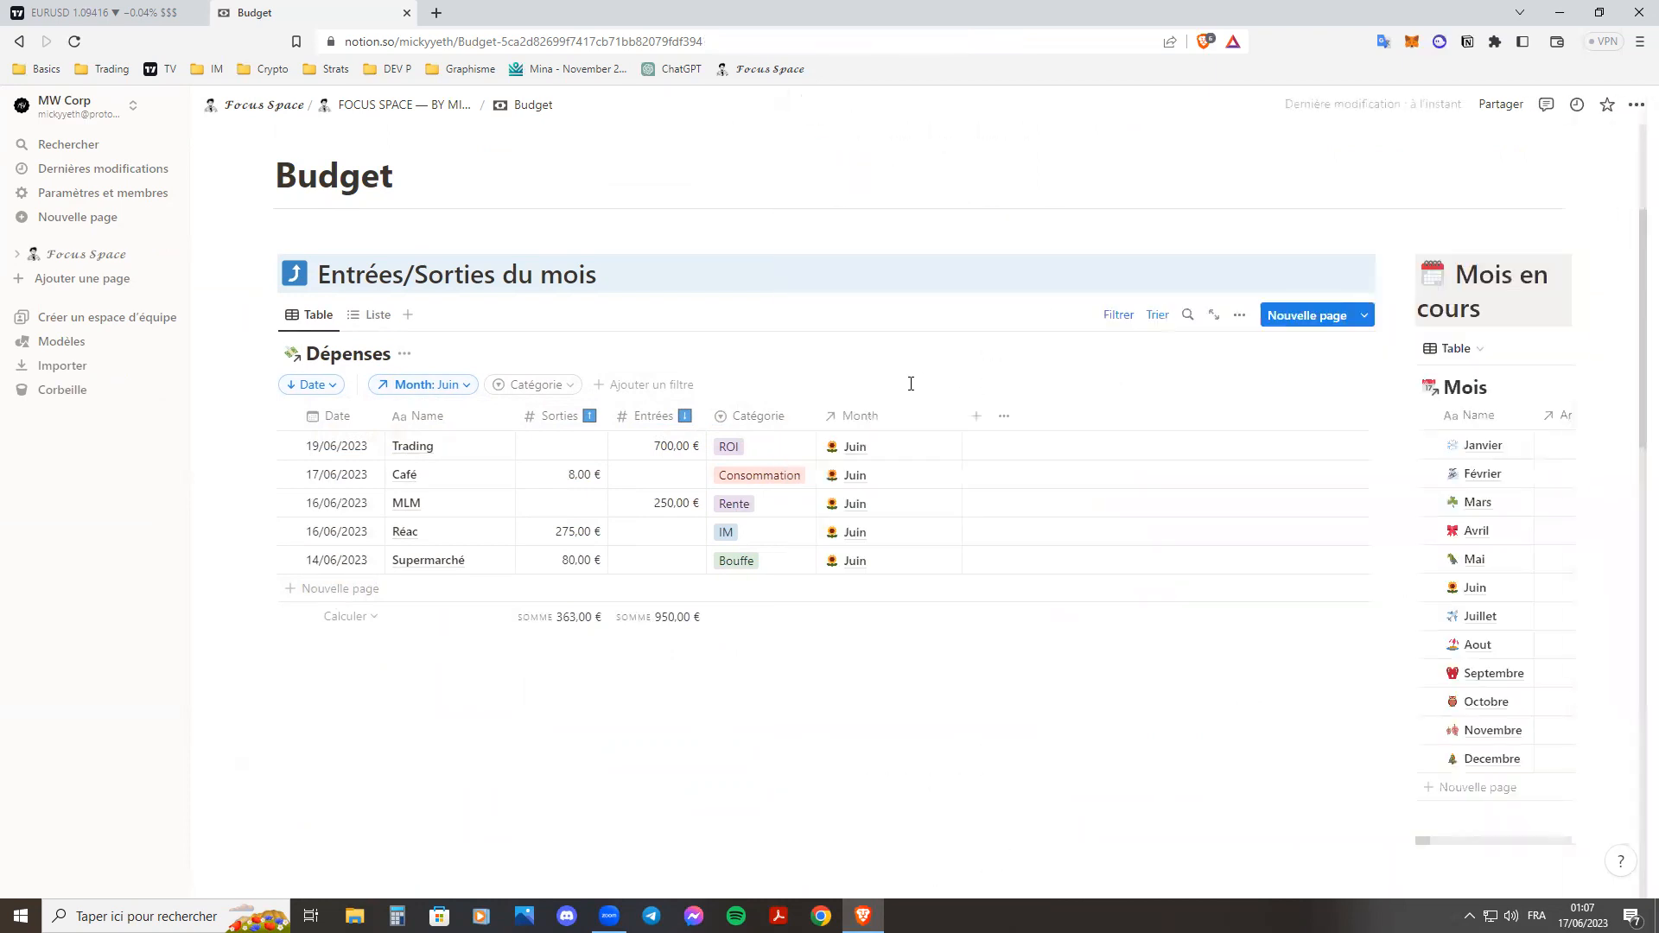